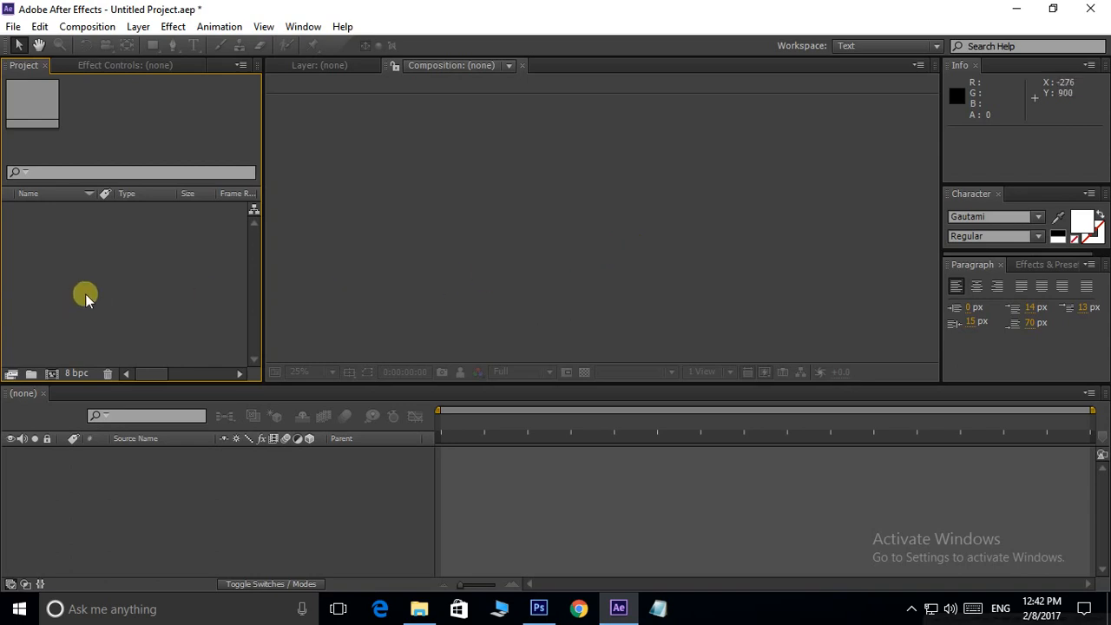
# Step: Create a 1440 x 1080 composition at 25 fps and import gym.png from the pupet tool folder as footage
pyautogui.click(50, 373)
pyautogui.click(598, 421)
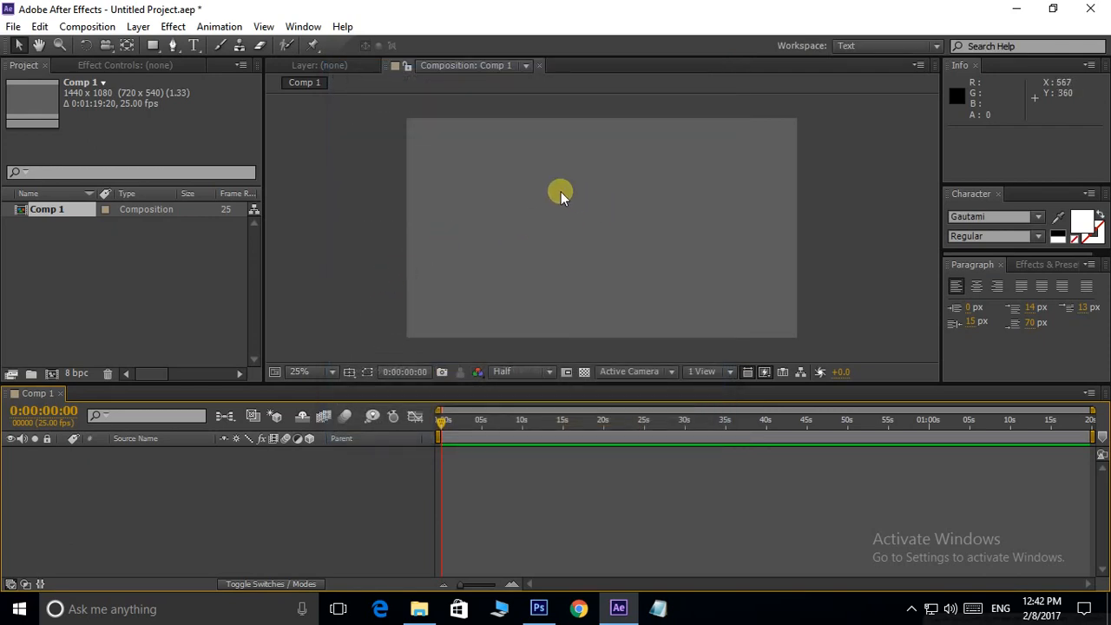
pyautogui.doubleClick(132, 276)
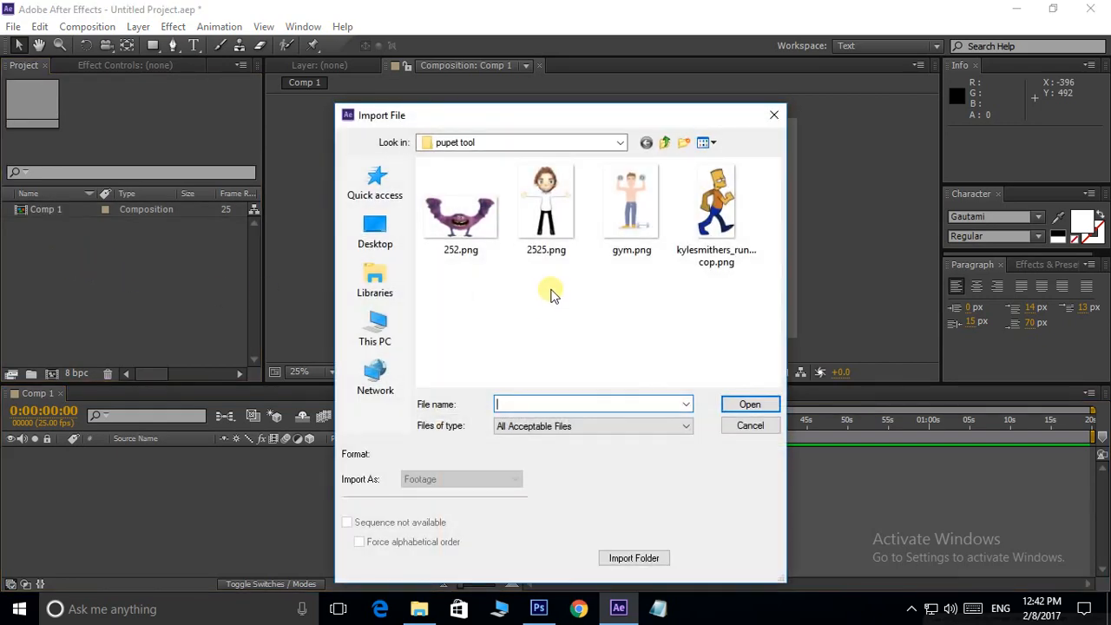
pyautogui.click(618, 224)
pyautogui.click(751, 404)
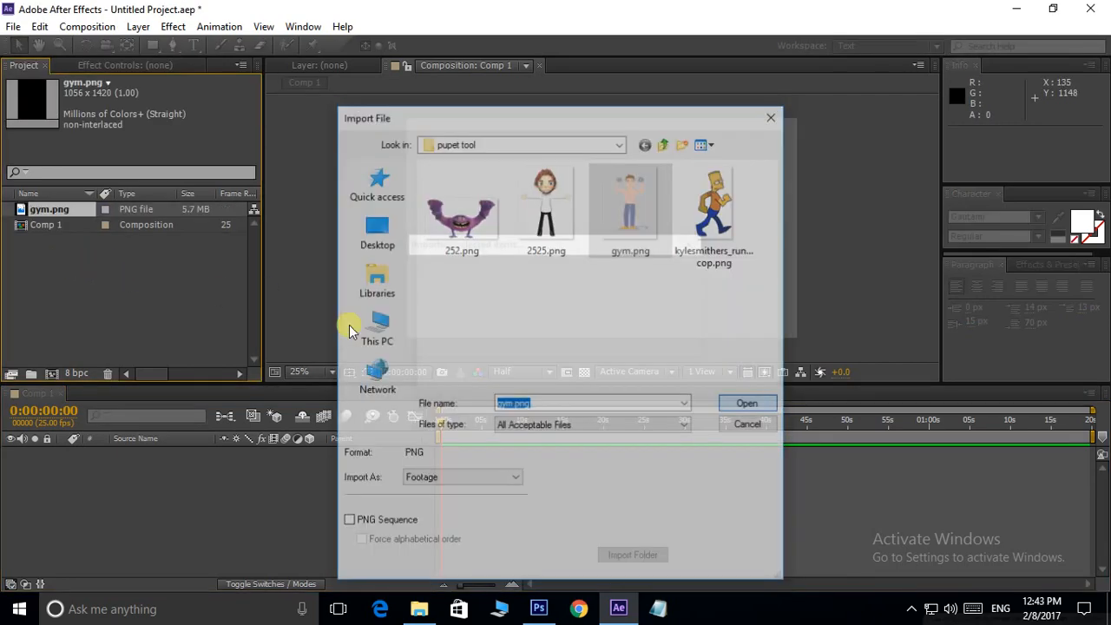
# Step: Add gym.png to the composition, scale it down to fit the frame, and move it to about position 723, 560
pyautogui.moveTo(20, 208); pyautogui.dragTo(602, 211)
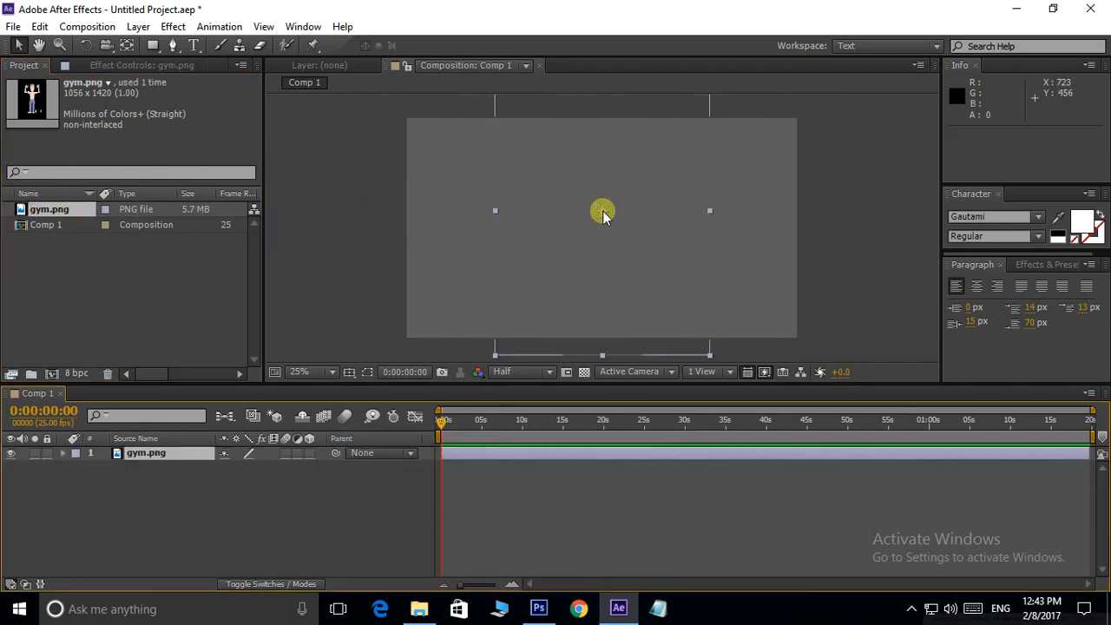
pyautogui.moveTo(709, 358); pyautogui.dragTo(675, 310)
pyautogui.moveTo(616, 211); pyautogui.dragTo(616, 231)
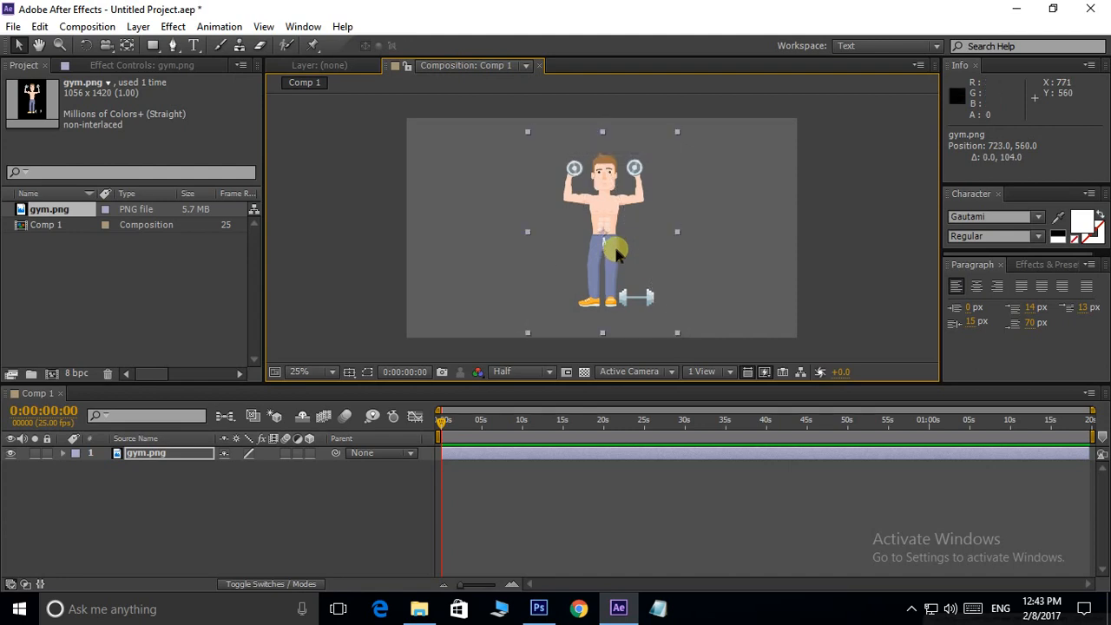
# Step: Place puppet pins on the man's hair, neck, both shoulders, both elbows and both raised dumbbells
pyautogui.scroll(1, 590, 198)
pyautogui.moveTo(622, 128); pyautogui.dragTo(596, 200)
pyautogui.scroll(2, 596, 199)
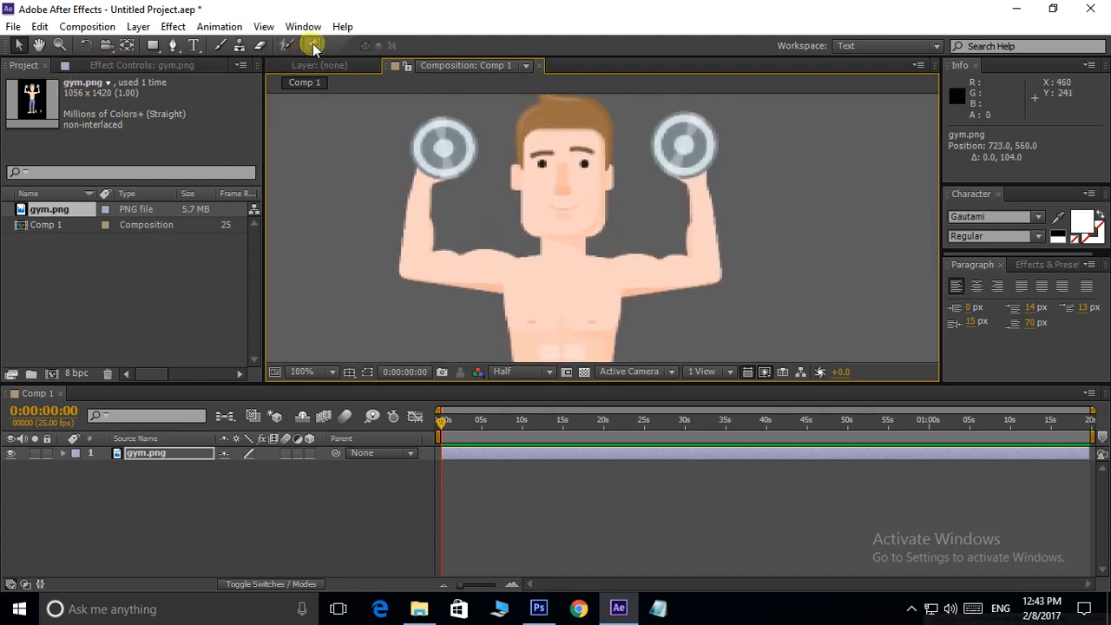
pyautogui.moveTo(314, 46); pyautogui.dragTo(395, 71)
pyautogui.click(735, 179)
pyautogui.scroll(-1, 651, 176)
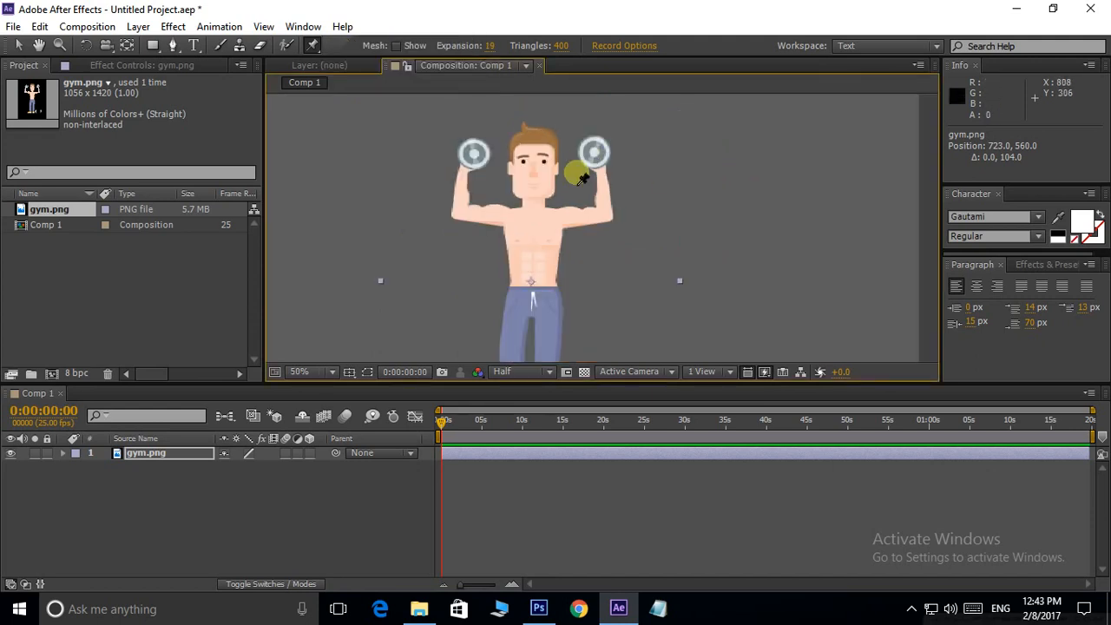
pyautogui.moveTo(575, 171); pyautogui.dragTo(607, 243)
pyautogui.scroll(1, 555, 137)
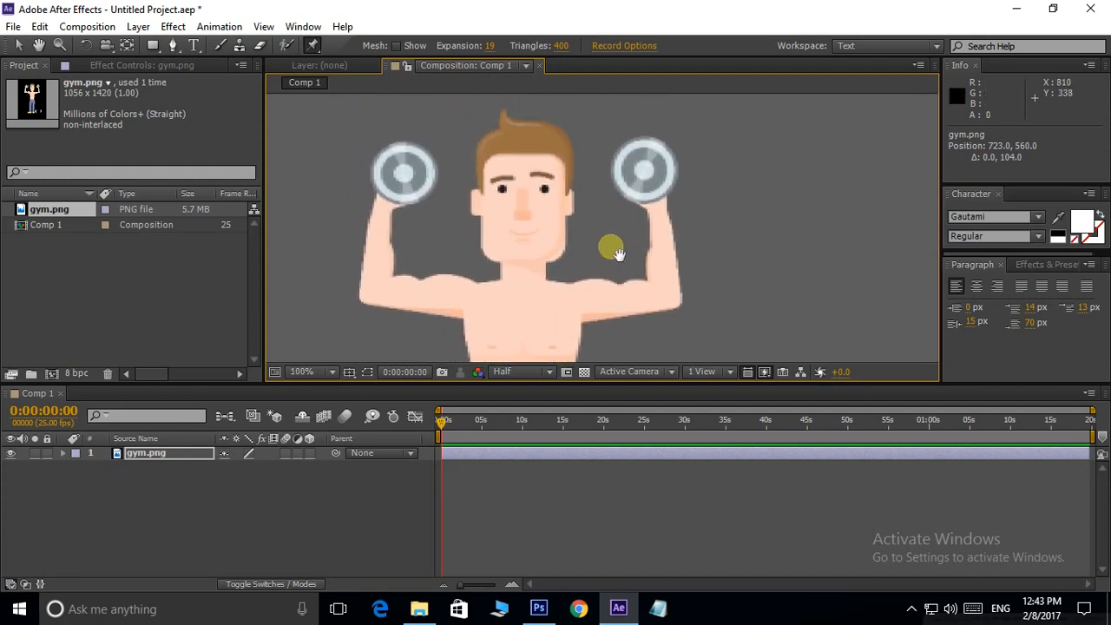
pyautogui.click(524, 126)
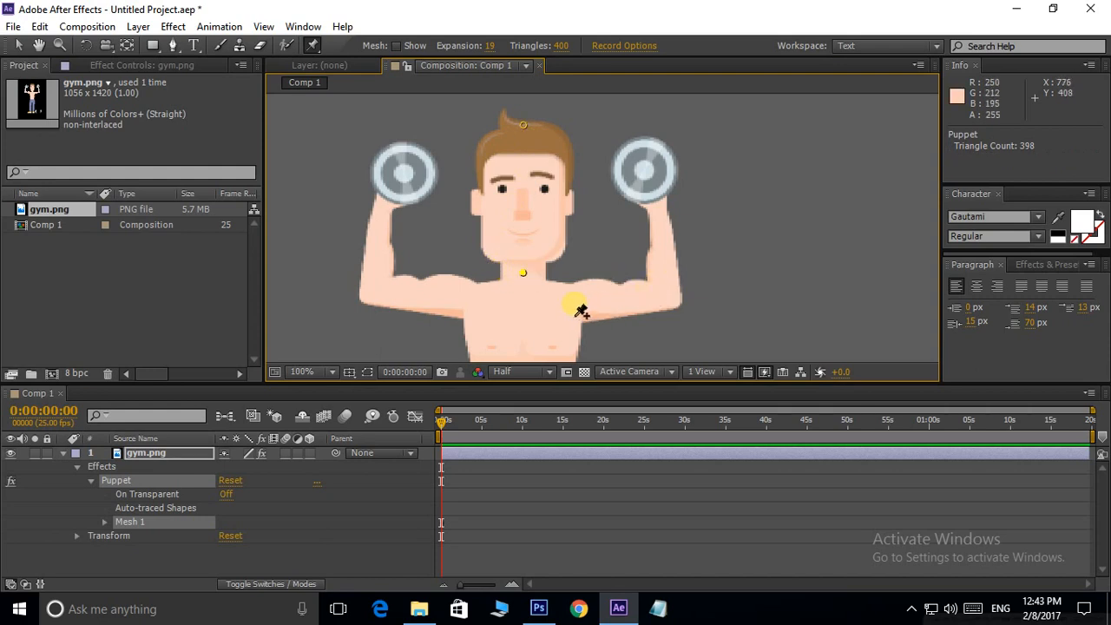
pyautogui.click(647, 169)
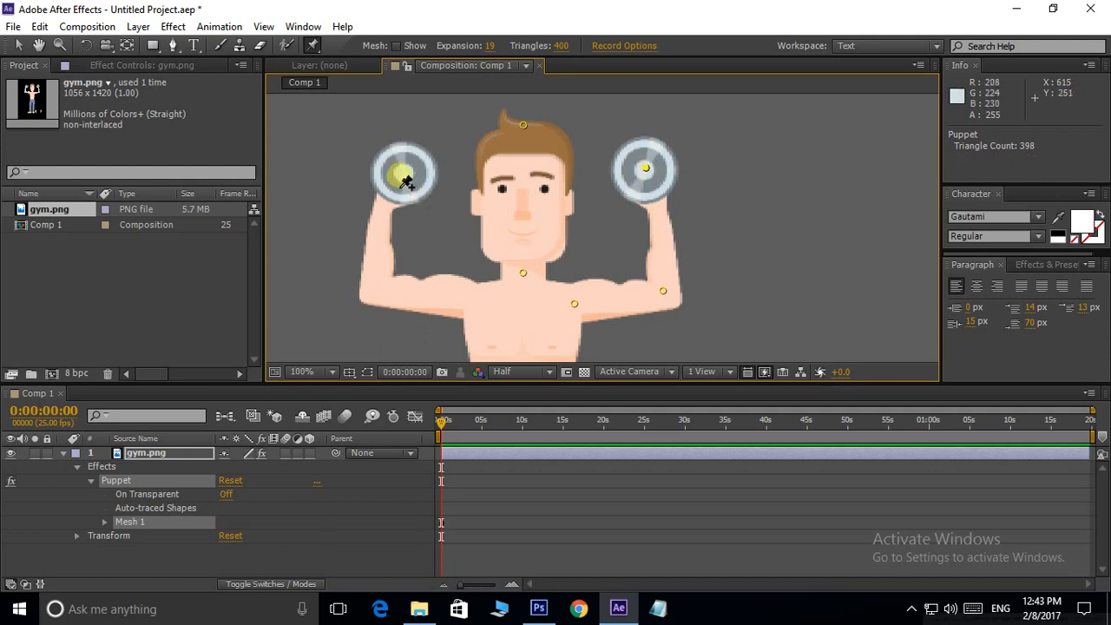
pyautogui.click(378, 291)
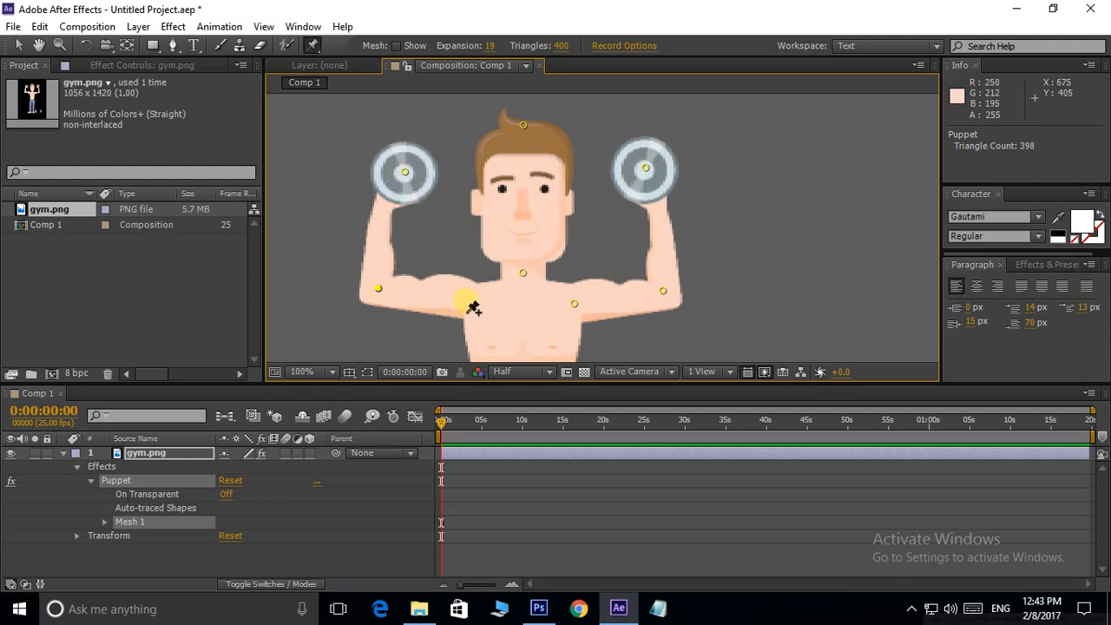
# Step: Add puppet pins on the man's abdomen, both hips and both shoes
pyautogui.scroll(-5, 573, 347)
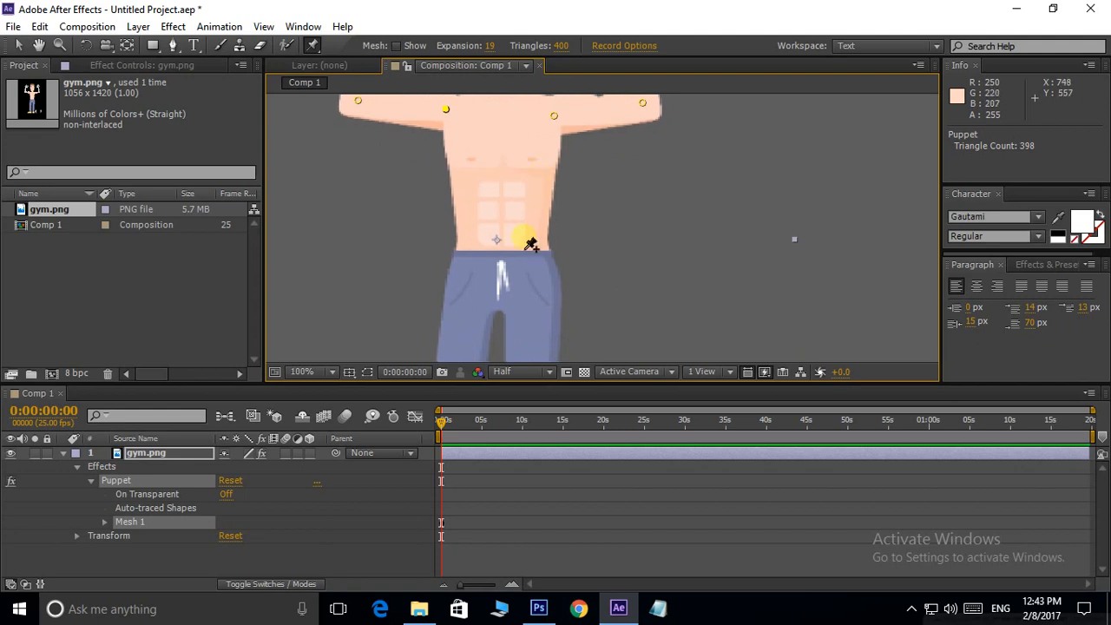
pyautogui.click(460, 282)
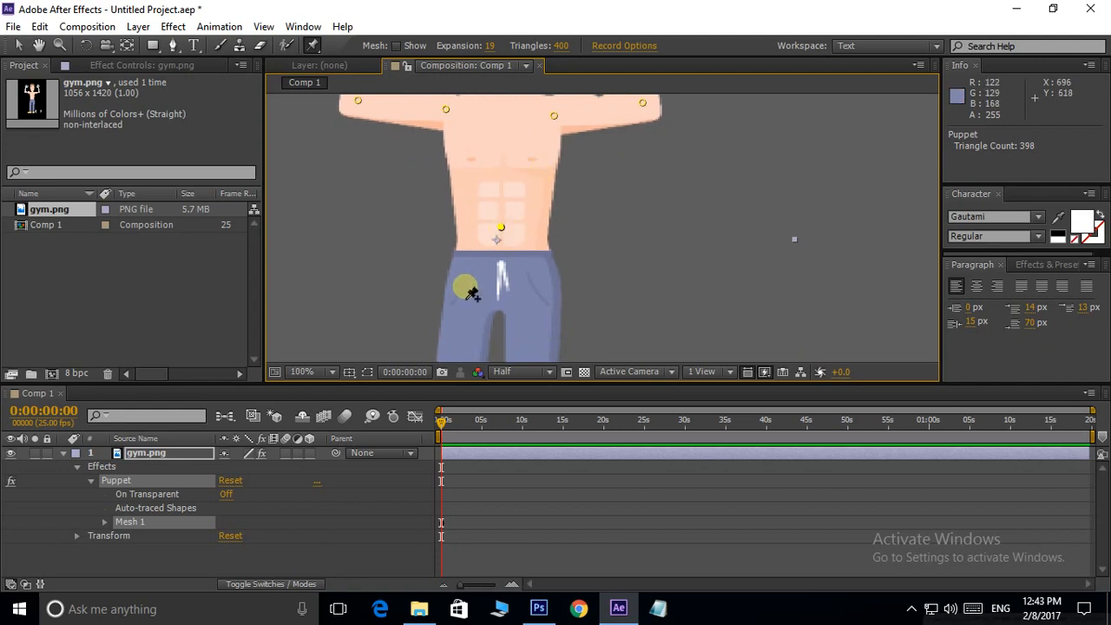
pyautogui.click(534, 279)
pyautogui.scroll(-1, 561, 263)
pyautogui.scroll(-6, 561, 263)
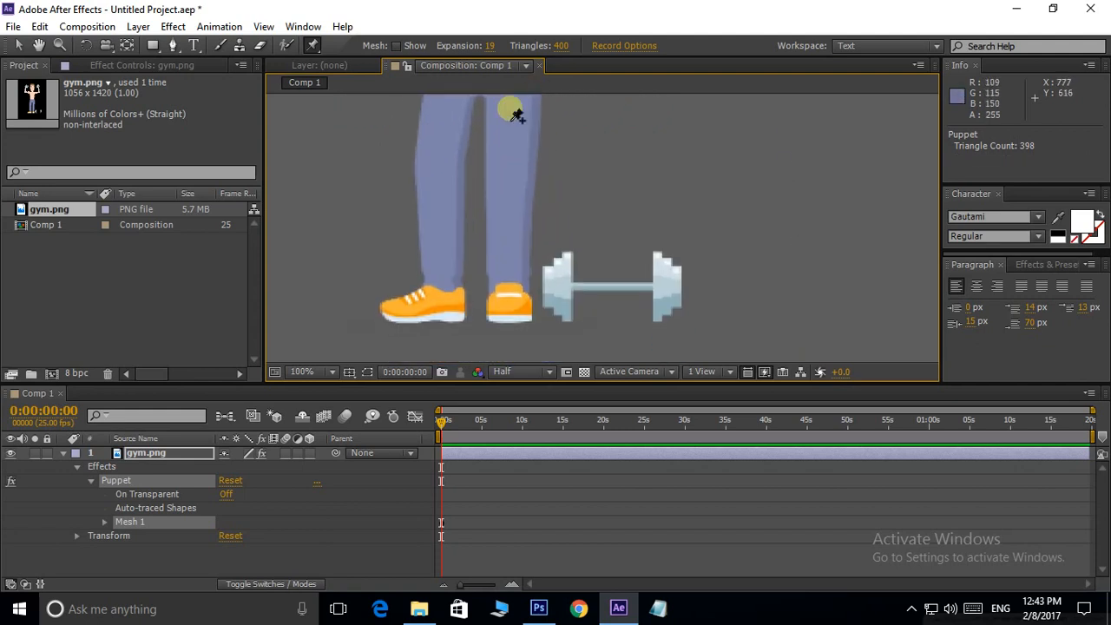
pyautogui.scroll(2, 523, 206)
pyautogui.scroll(-1, 434, 218)
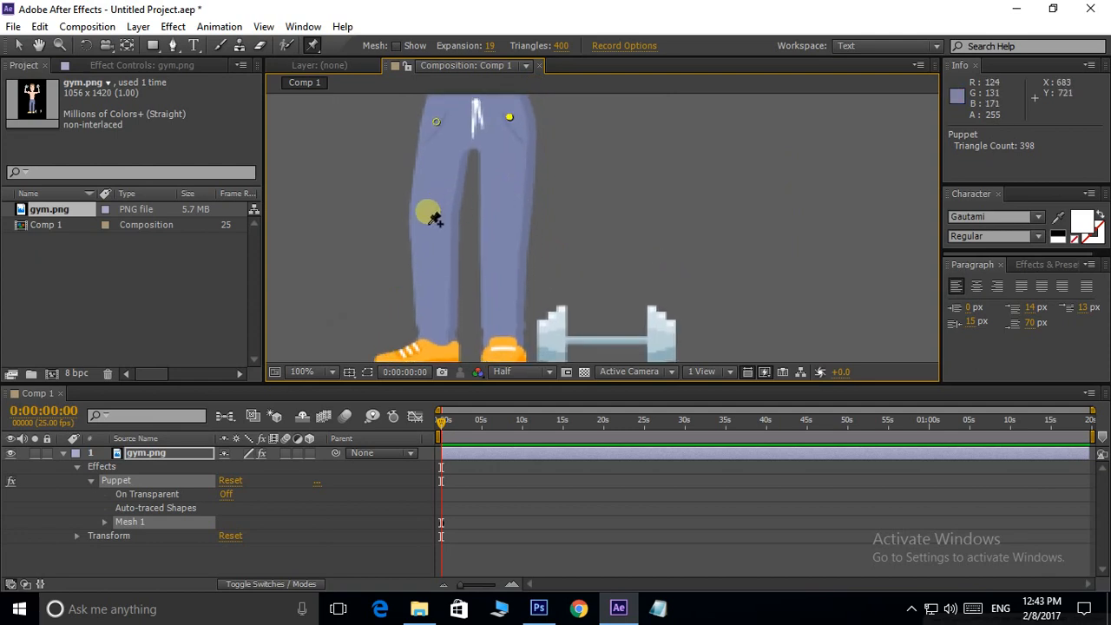
pyautogui.scroll(-2, 443, 269)
pyautogui.click(440, 284)
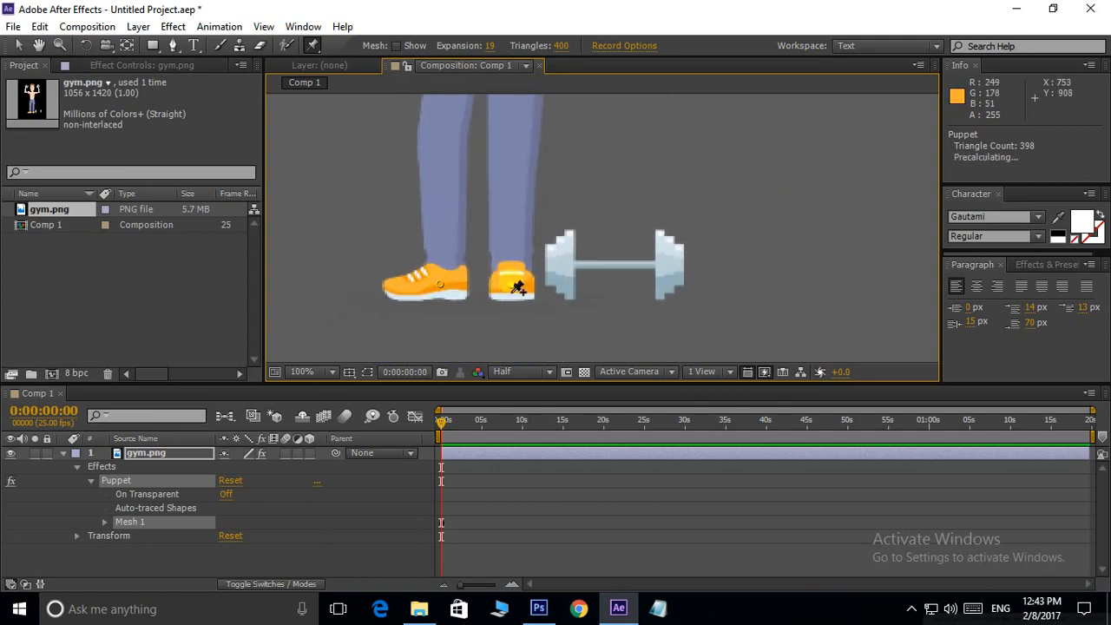
# Step: Show the puppet mesh over the gym.png figure
pyautogui.moveTo(510, 191); pyautogui.dragTo(512, 348)
pyautogui.moveTo(510, 251); pyautogui.dragTo(512, 356)
pyautogui.scroll(-1, 531, 242)
pyautogui.moveTo(532, 201); pyautogui.dragTo(495, 219)
pyautogui.moveTo(521, 127)
pyautogui.mouseDown()
pyautogui.moveTo(495, 144)
pyautogui.moveTo(635, 253)
pyautogui.mouseUp()
pyautogui.scroll(1, 483, 172)
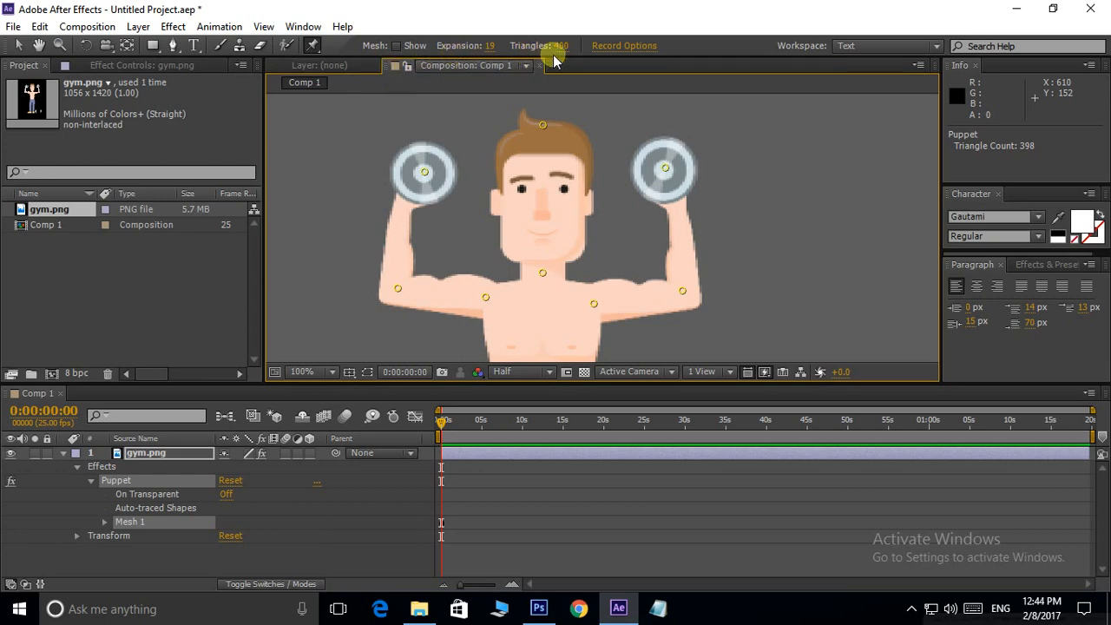
pyautogui.scroll(-1, 708, 174)
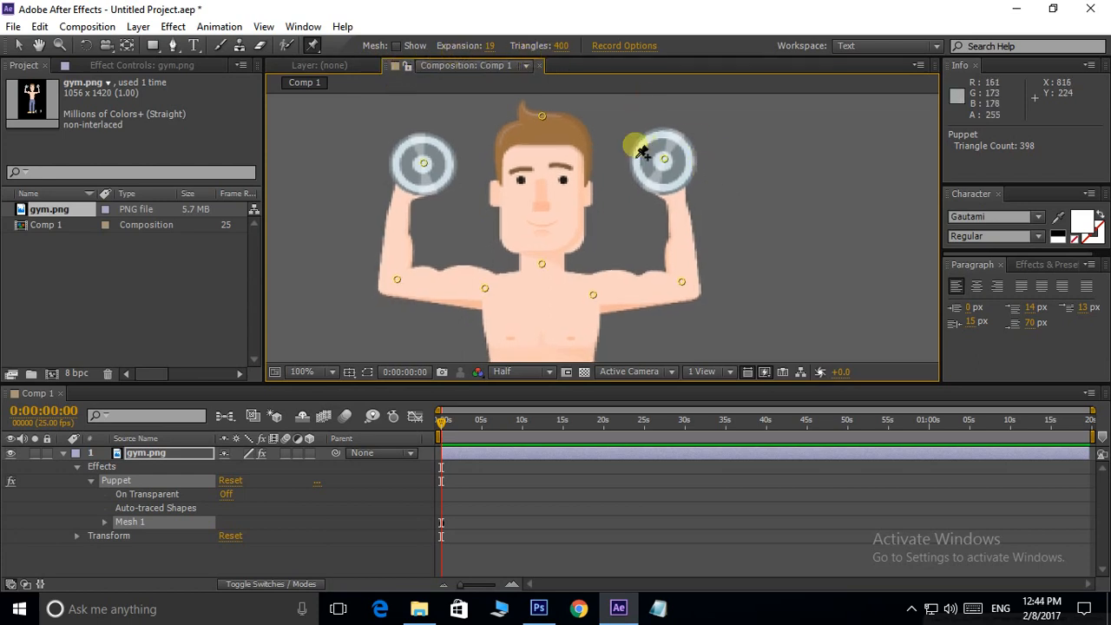
pyautogui.click(395, 46)
# Step: Examine the mesh outline around the man's head, arms and raised dumbbells
pyautogui.moveTo(548, 204); pyautogui.dragTo(532, 175)
pyautogui.moveTo(464, 249); pyautogui.dragTo(482, 266)
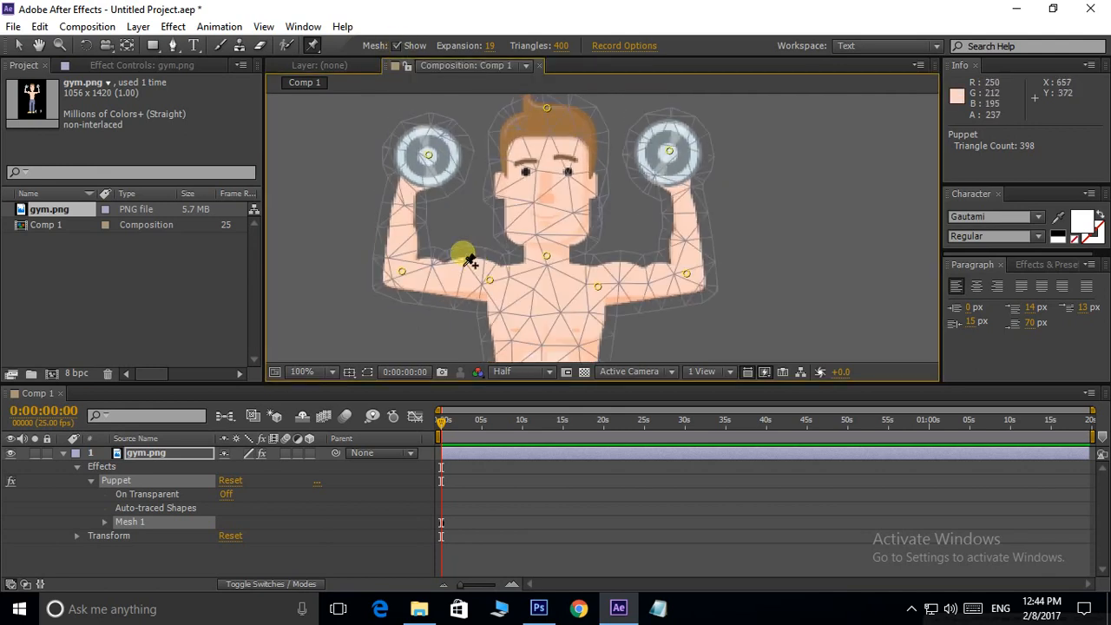
pyautogui.moveTo(415, 177); pyautogui.dragTo(445, 216)
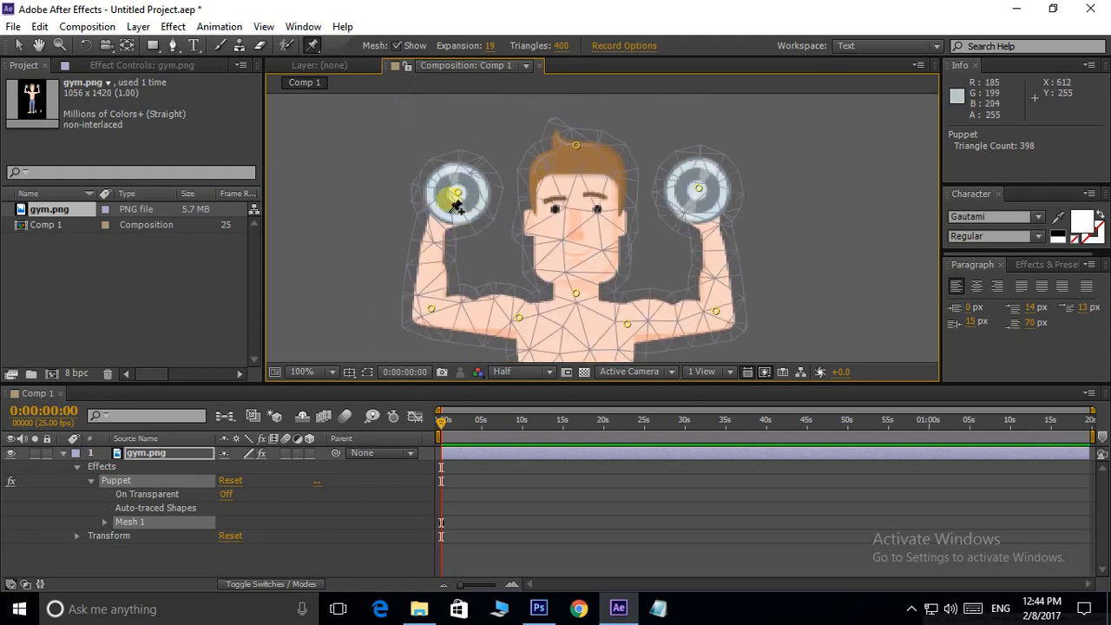
pyautogui.moveTo(408, 179); pyautogui.dragTo(493, 211)
pyautogui.press('.')
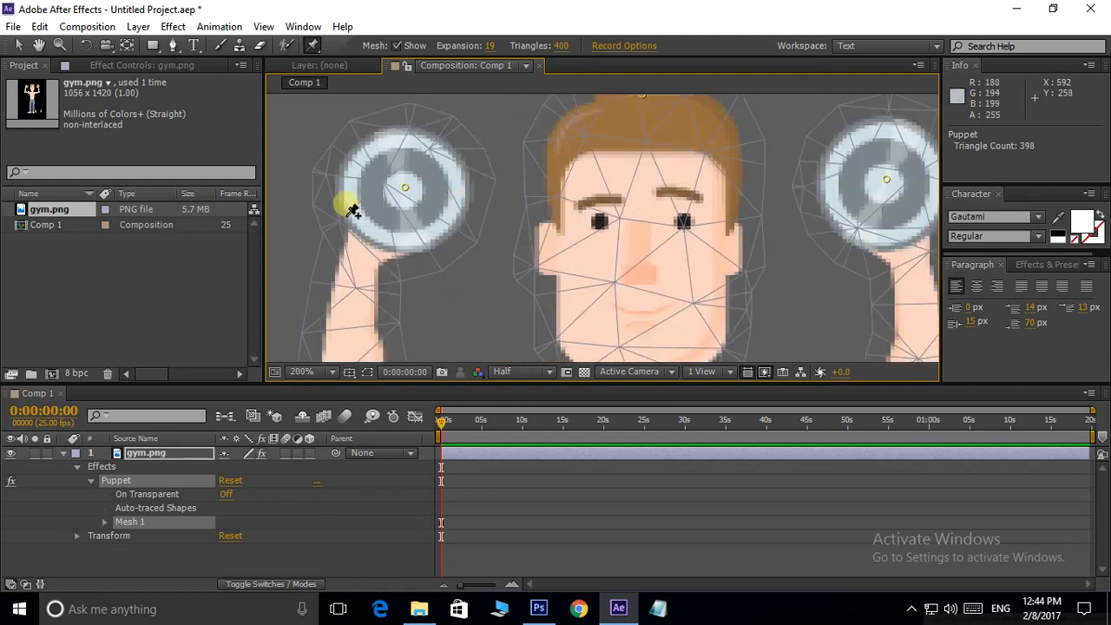
pyautogui.press(',')
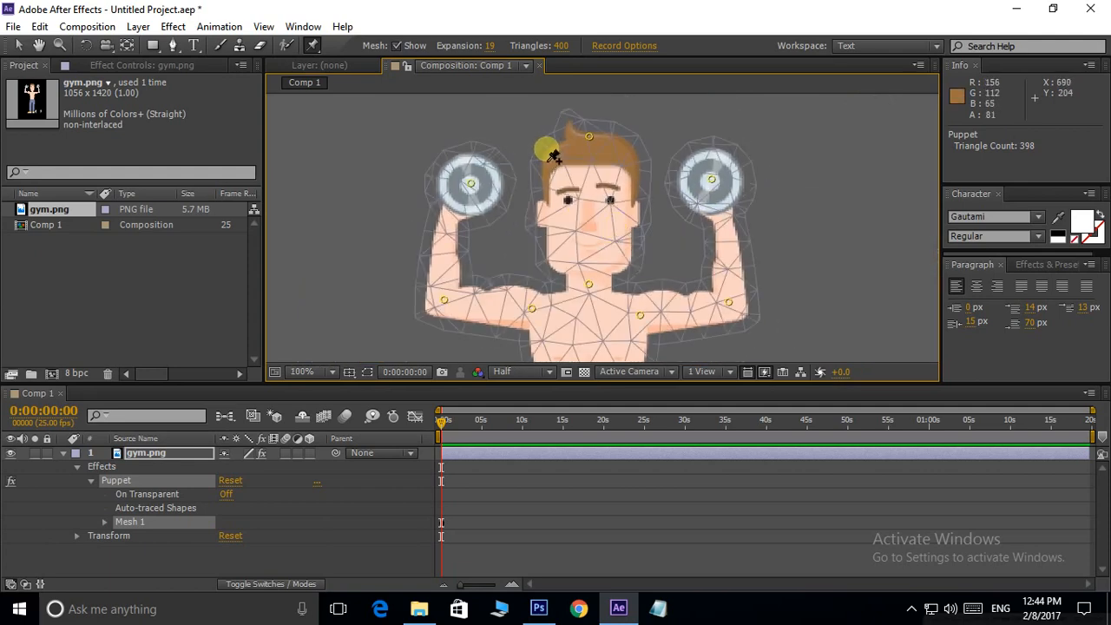
pyautogui.moveTo(556, 155); pyautogui.dragTo(523, 150)
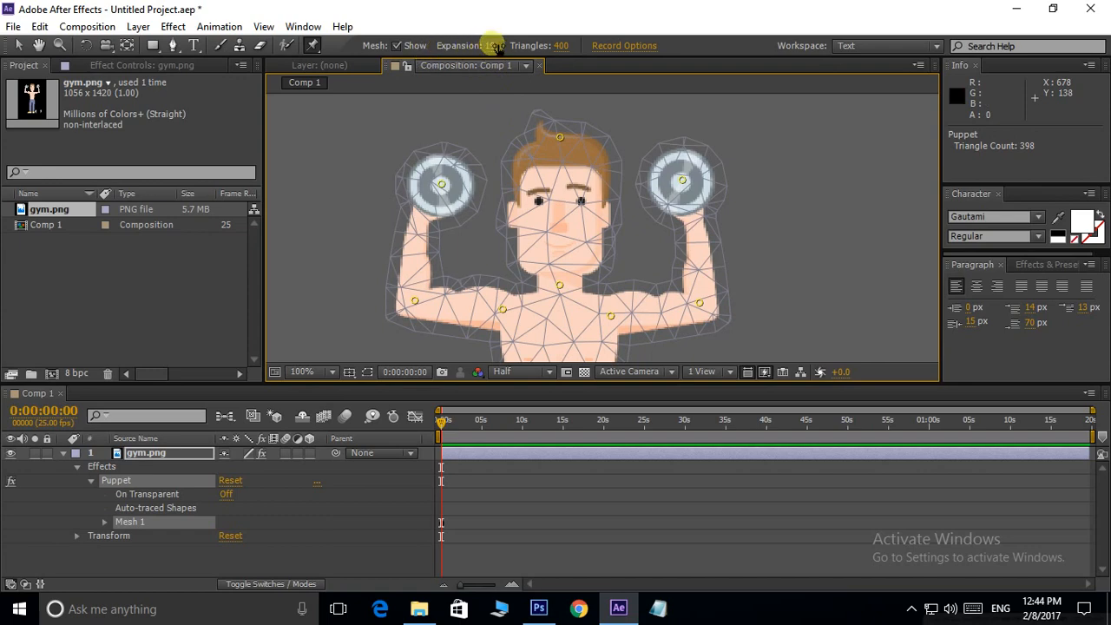
# Step: Try a mesh expansion of -13, tilt the head sideways with its top pin as a test, and undo the pin move
pyautogui.moveTo(492, 45)
pyautogui.mouseDown()
pyautogui.moveTo(469, 44)
pyautogui.moveTo(491, 48)
pyautogui.mouseUp()
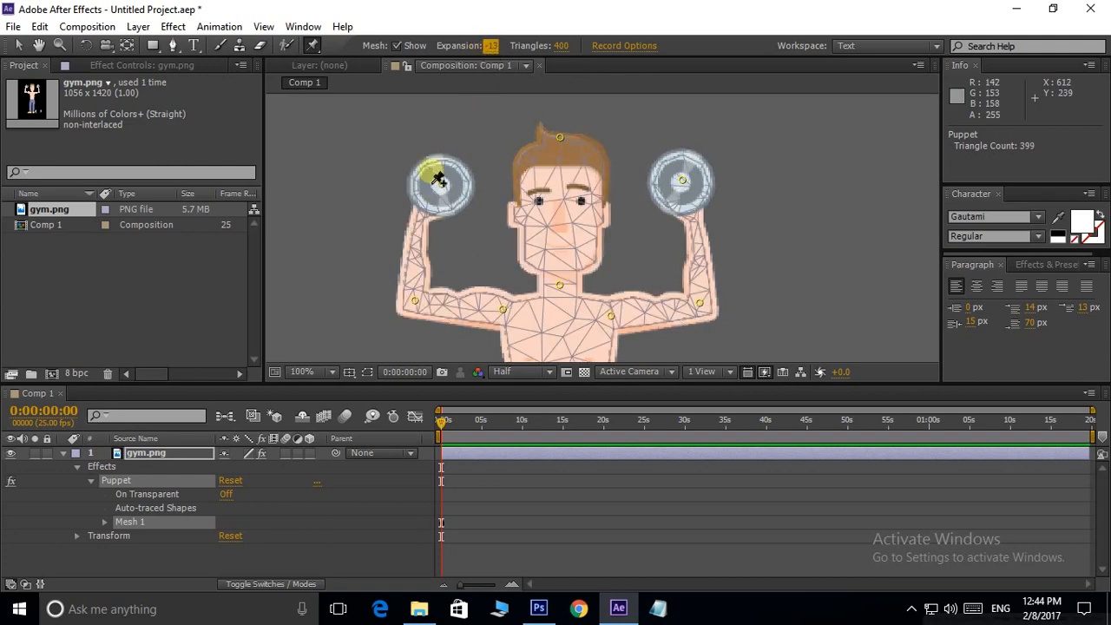
pyautogui.scroll(2, 492, 119)
pyautogui.moveTo(538, 256); pyautogui.dragTo(542, 261)
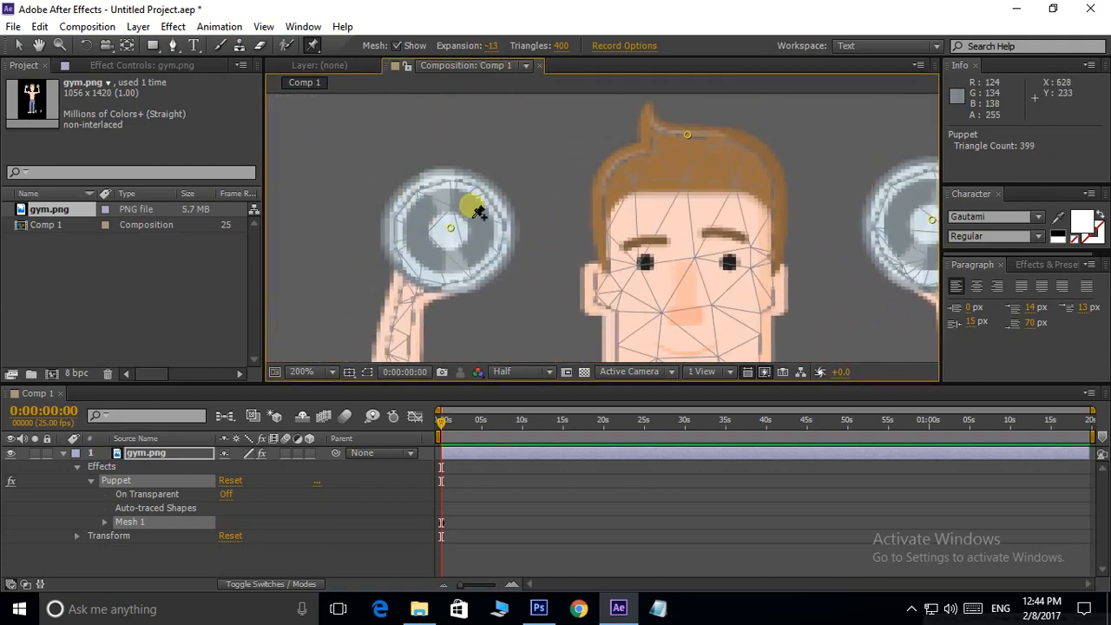
pyautogui.moveTo(641, 189); pyautogui.dragTo(540, 120)
pyautogui.scroll(-2, 608, 115)
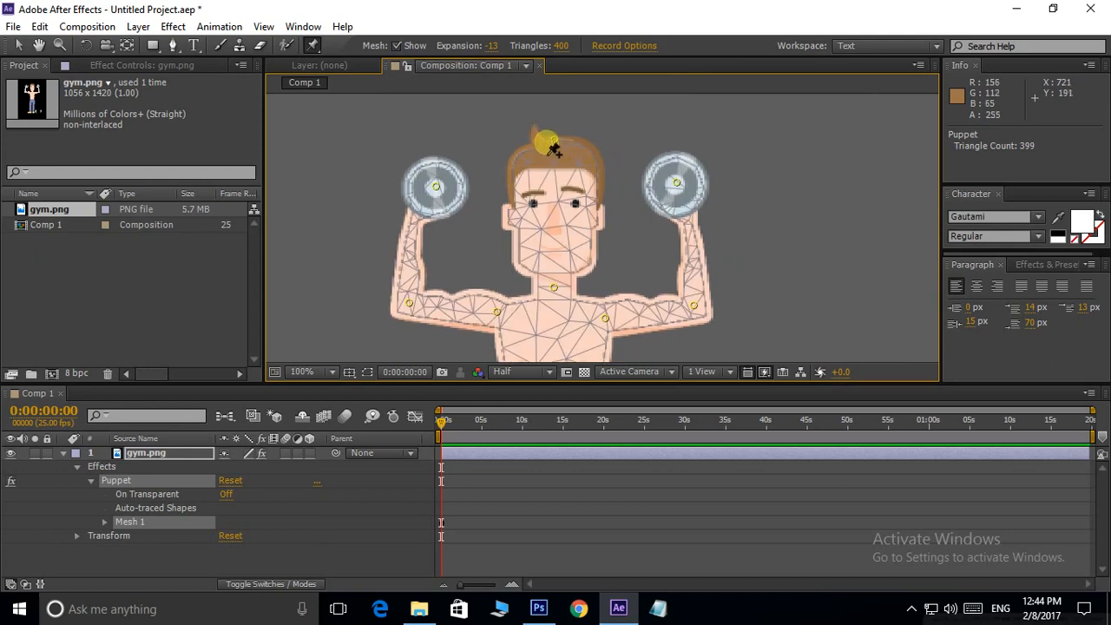
pyautogui.moveTo(555, 143); pyautogui.dragTo(493, 157)
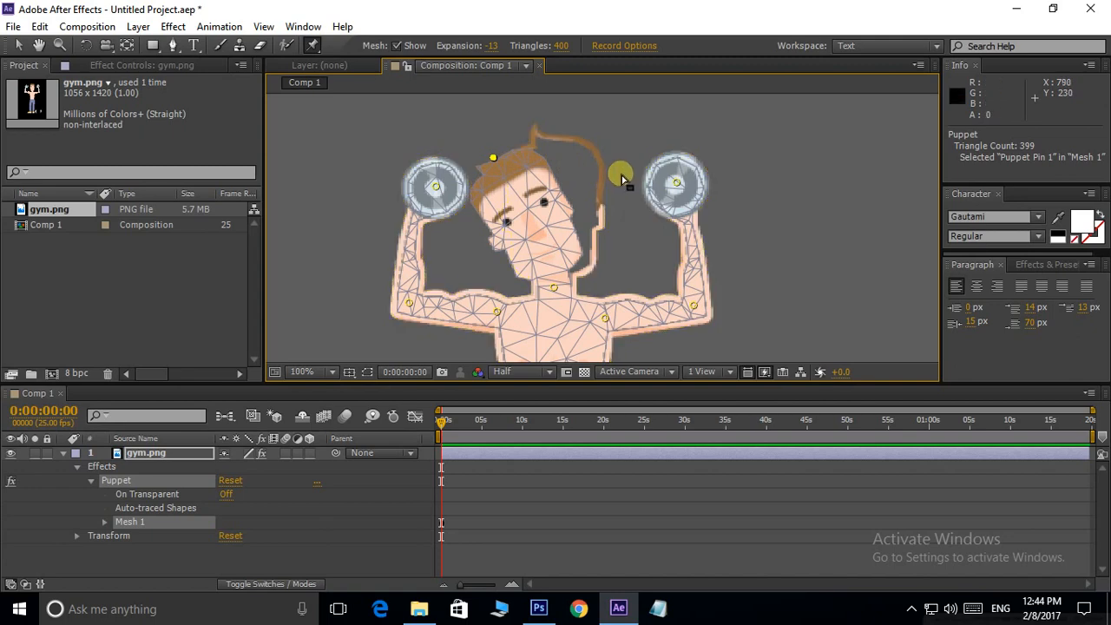
pyautogui.hotkey('ctrl', 'z')
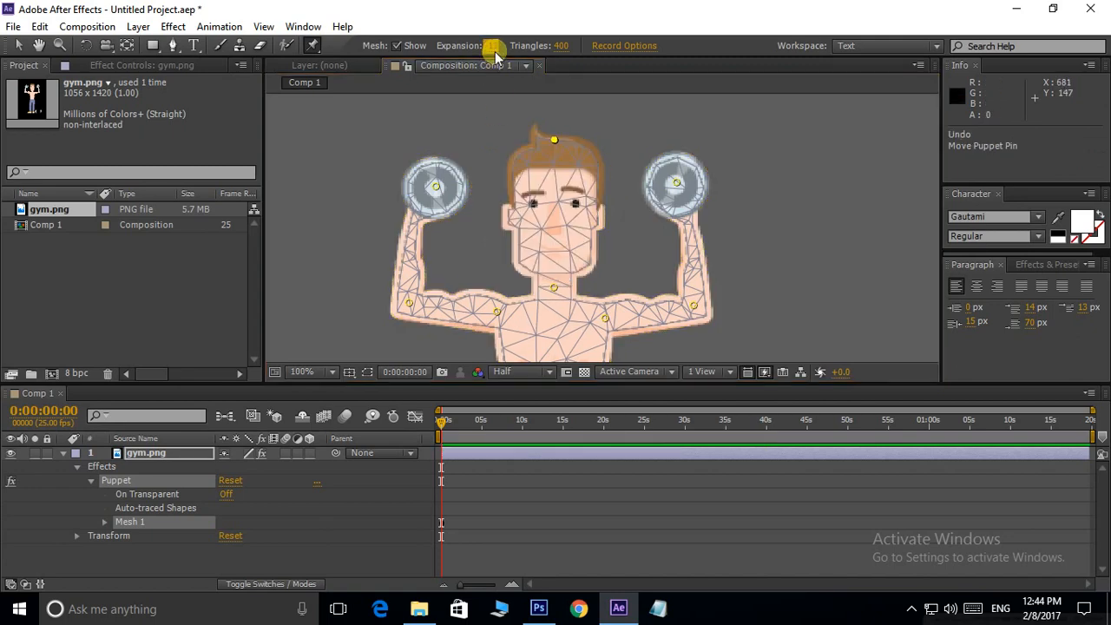
# Step: Raise the puppet mesh expansion to 6, check the outline around the head, and set the expansion to 11
pyautogui.press('Up')
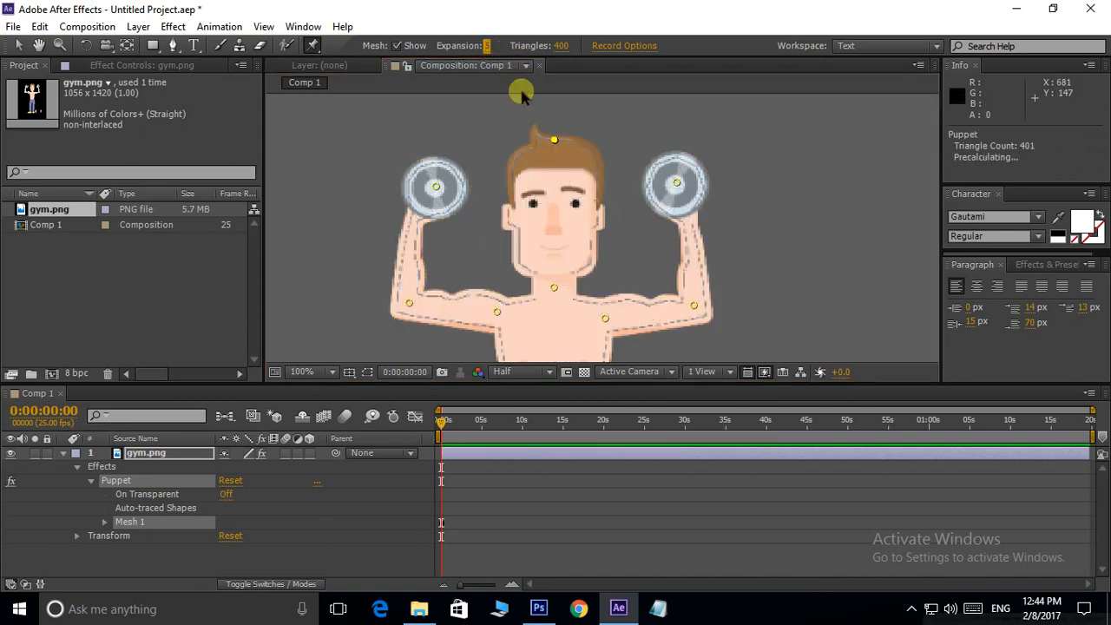
pyautogui.moveTo(511, 242); pyautogui.dragTo(533, 241)
pyautogui.scroll(3, 539, 247)
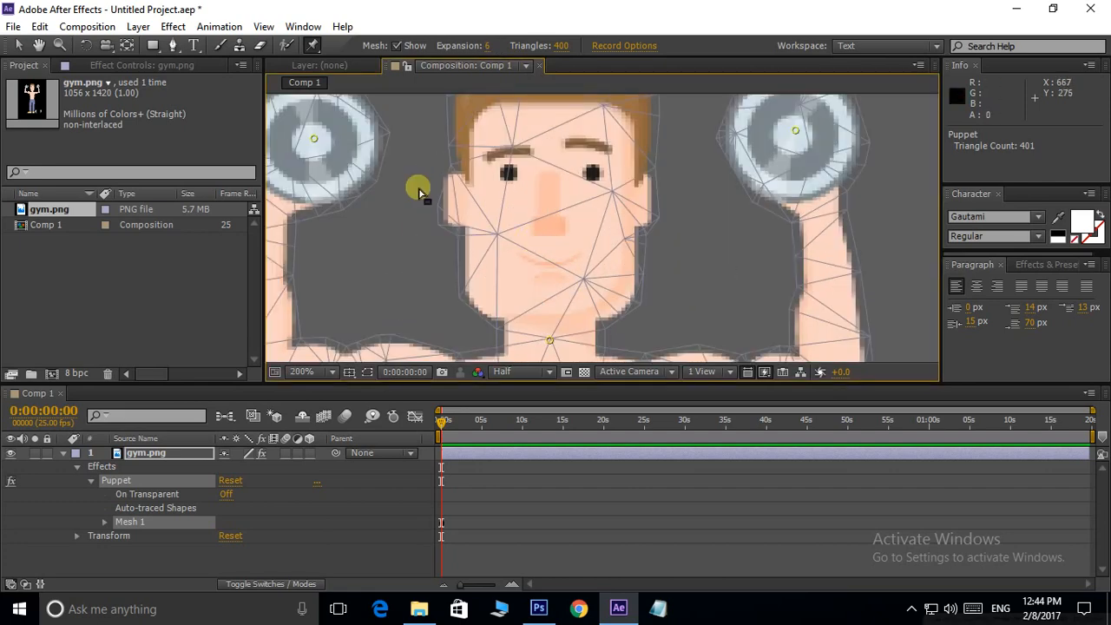
pyautogui.moveTo(491, 48); pyautogui.dragTo(494, 50)
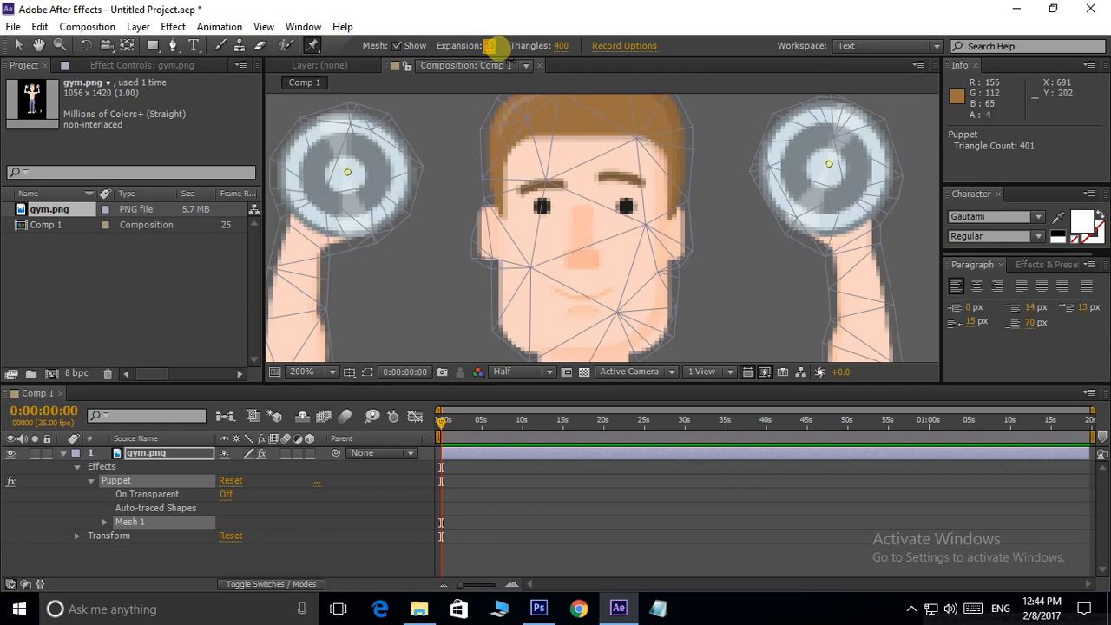
# Step: Examine the expanded mesh along the torso and legs down to the shoes and the floor dumbbell
pyautogui.scroll(-1, 575, 221)
pyautogui.moveTo(574, 219); pyautogui.dragTo(495, 83)
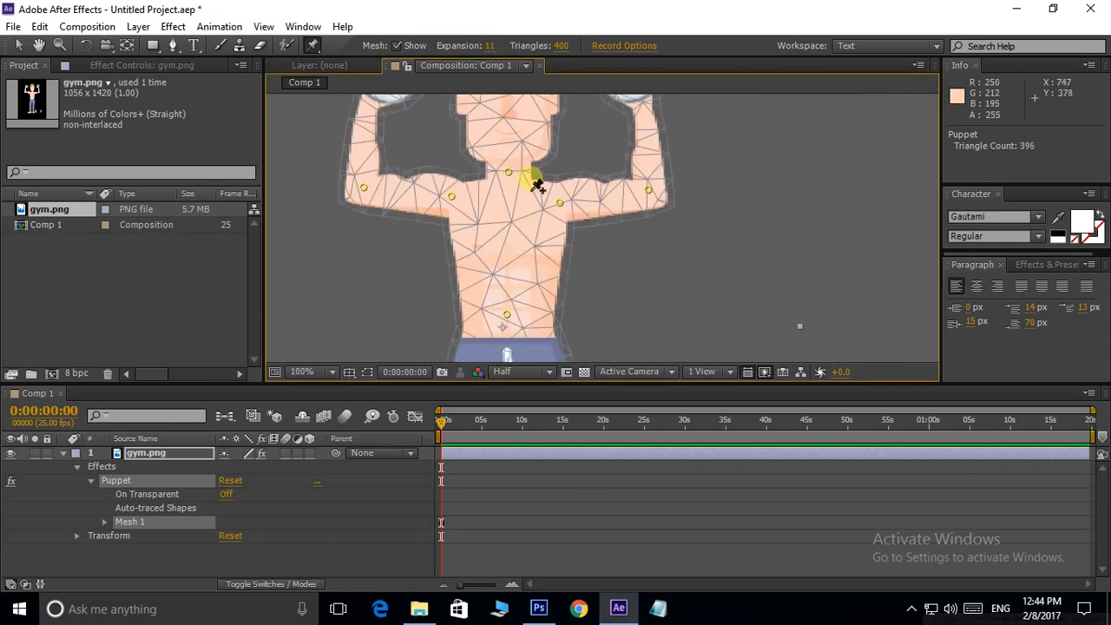
pyautogui.scroll(2, 538, 187)
pyautogui.scroll(-8, 565, 178)
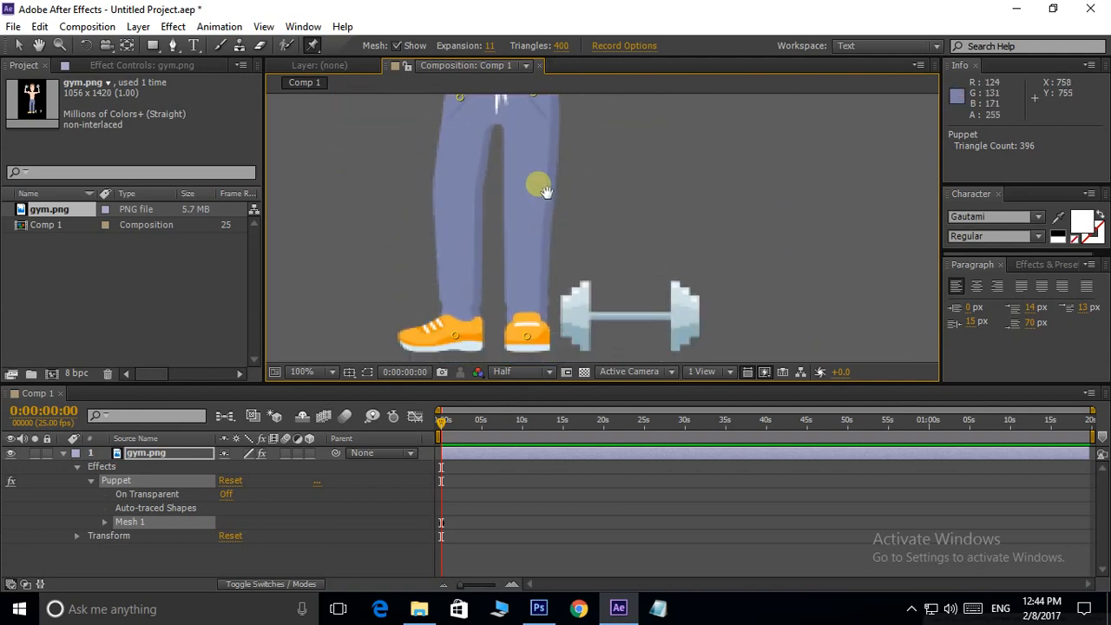
pyautogui.scroll(-3, 551, 190)
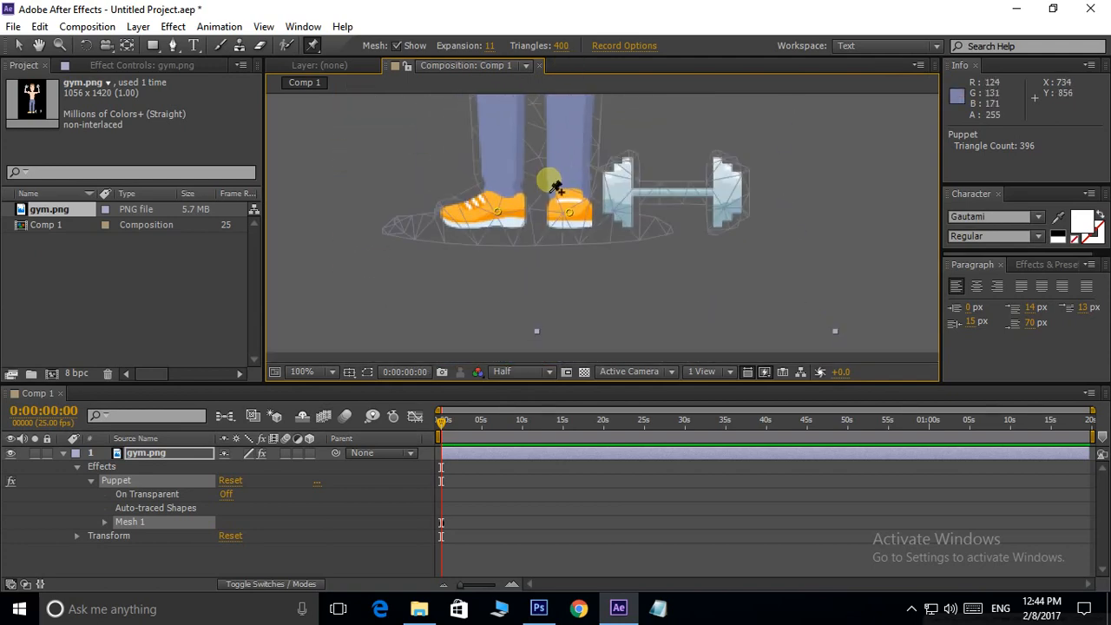
pyautogui.scroll(2, 547, 200)
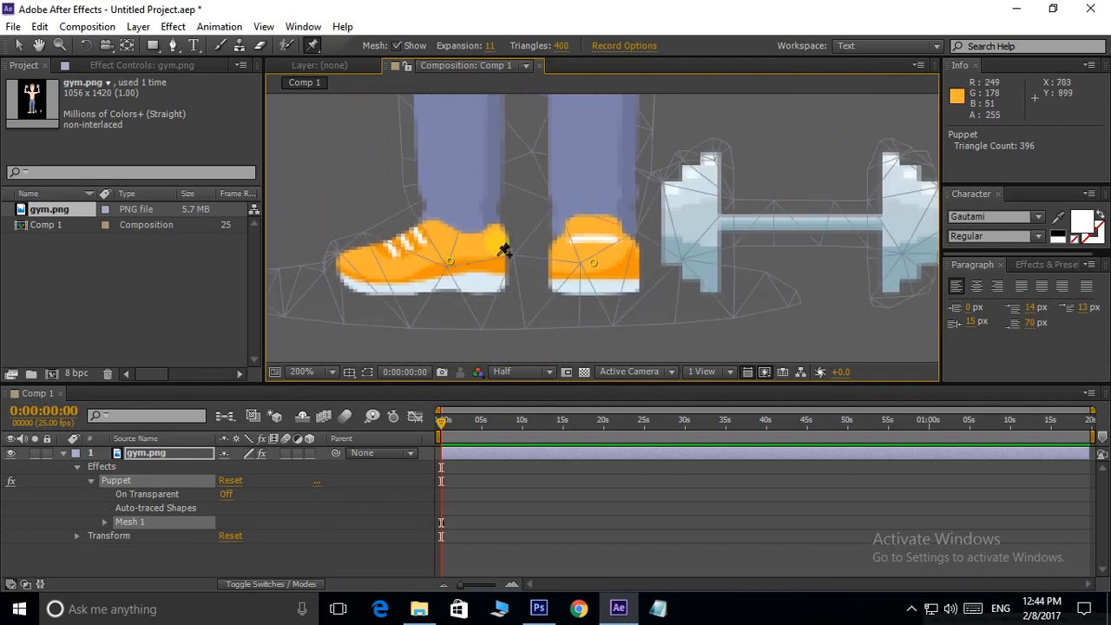
# Step: Try pulling the puppet pin on the left-hand shoe toward the other shoe, and undo the pin move
pyautogui.scroll(1, 538, 270)
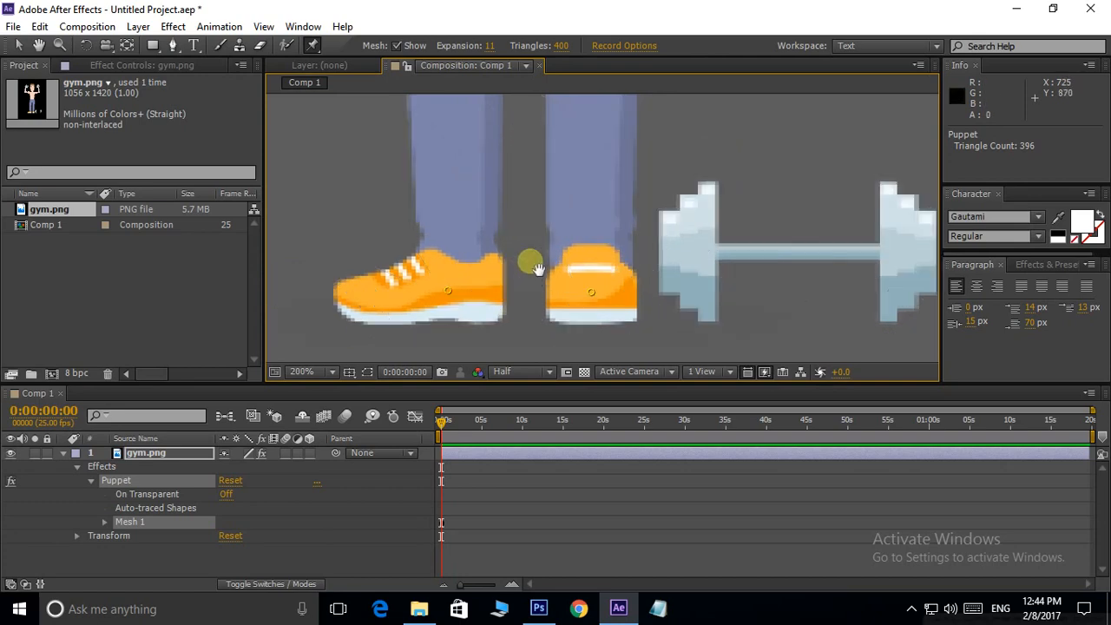
pyautogui.moveTo(538, 270); pyautogui.dragTo(539, 352)
pyautogui.moveTo(514, 189); pyautogui.dragTo(501, 298)
pyautogui.scroll(-1, 526, 256)
pyautogui.moveTo(564, 232); pyautogui.dragTo(503, 170)
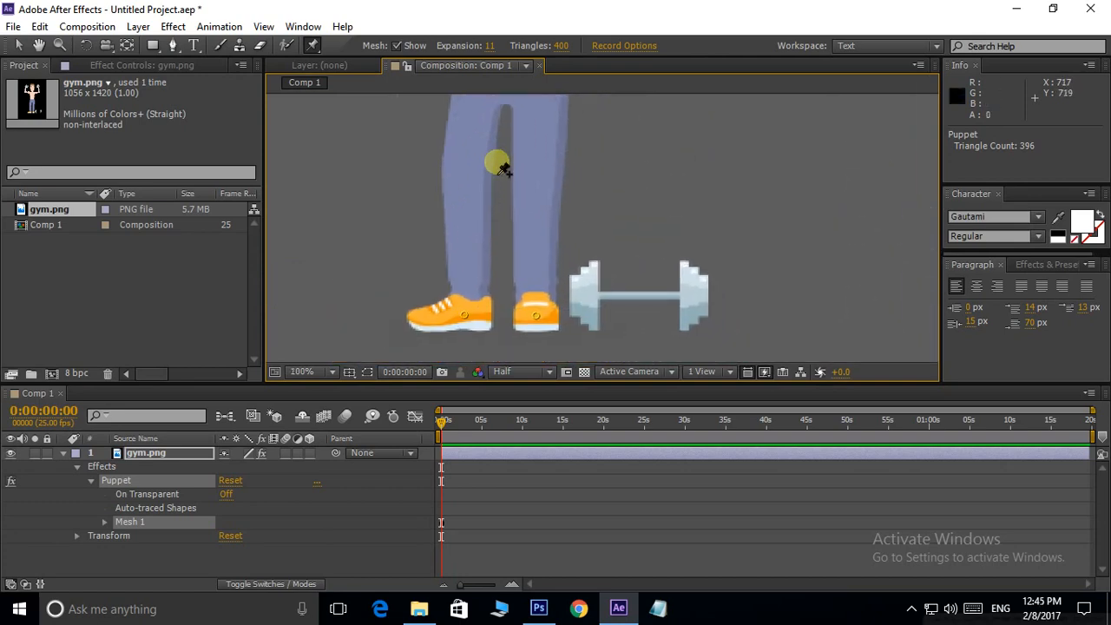
pyautogui.moveTo(488, 218); pyautogui.dragTo(508, 269)
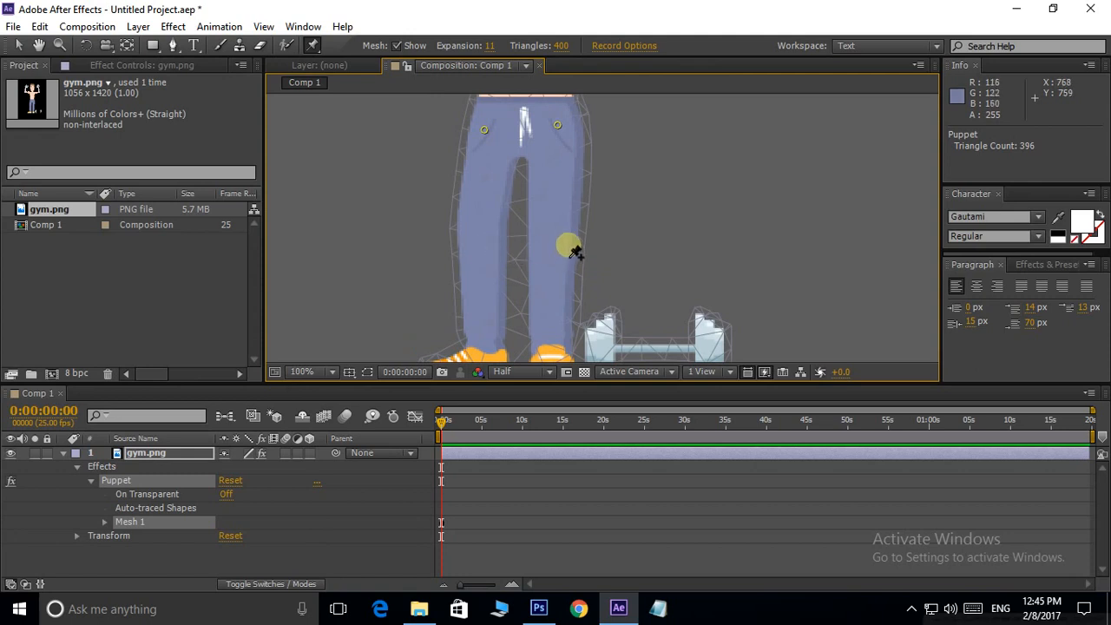
pyautogui.scroll(-1, 574, 251)
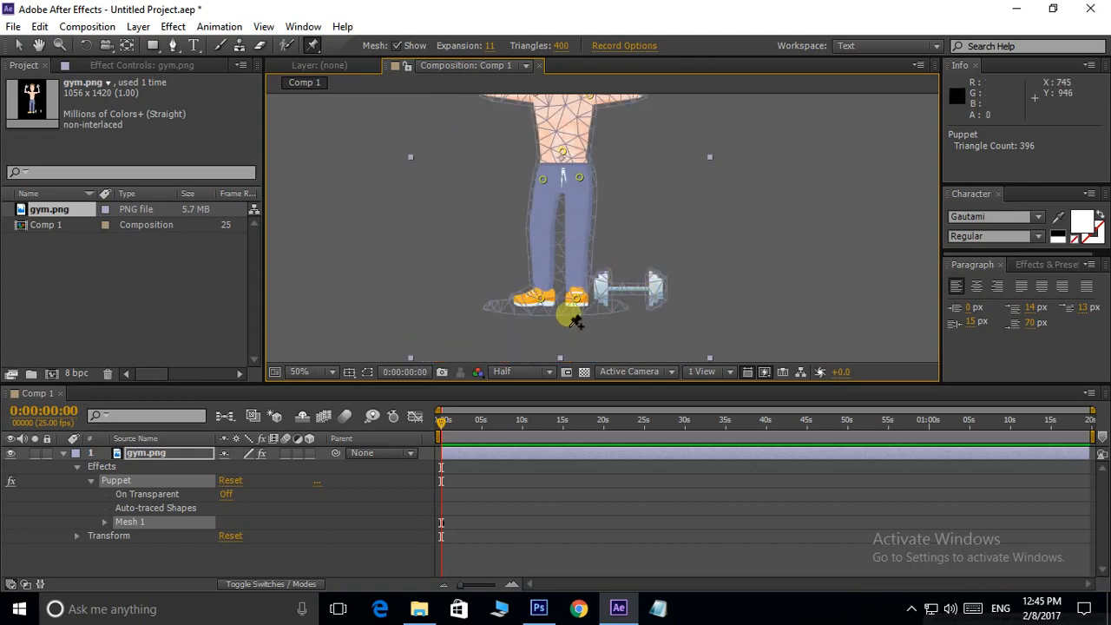
pyautogui.moveTo(542, 304); pyautogui.dragTo(569, 287)
pyautogui.hotkey('ctrl', 'z')
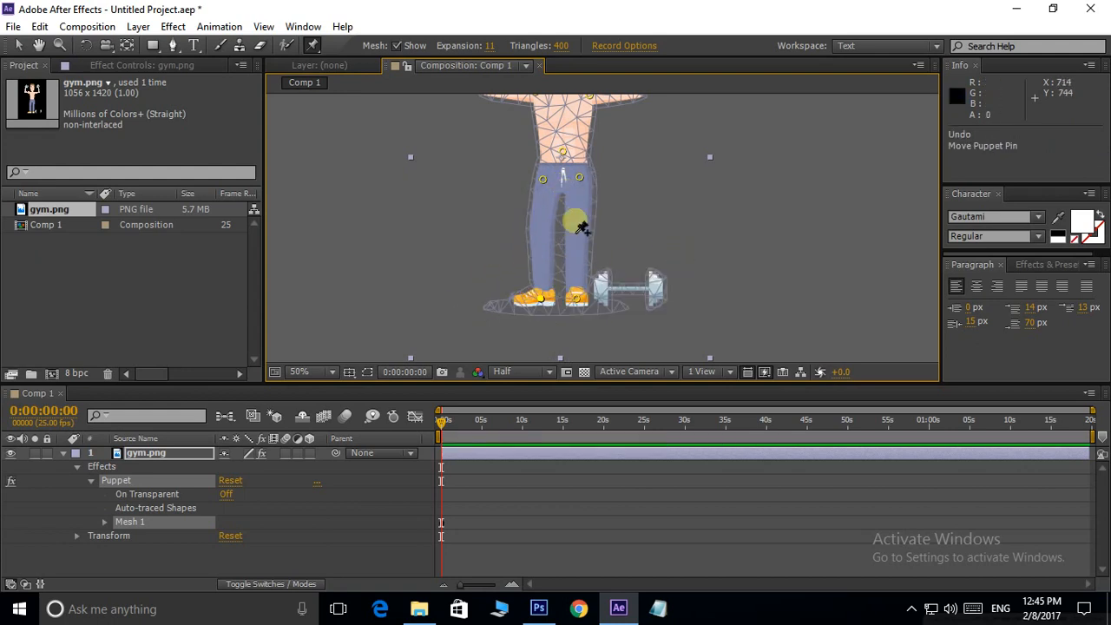
# Step: Shift the right-hand raised dumbbell's puppet pin slightly outward and remove the elbow pin from that arm
pyautogui.moveTo(575, 223); pyautogui.dragTo(565, 312)
pyautogui.scroll(2, 552, 257)
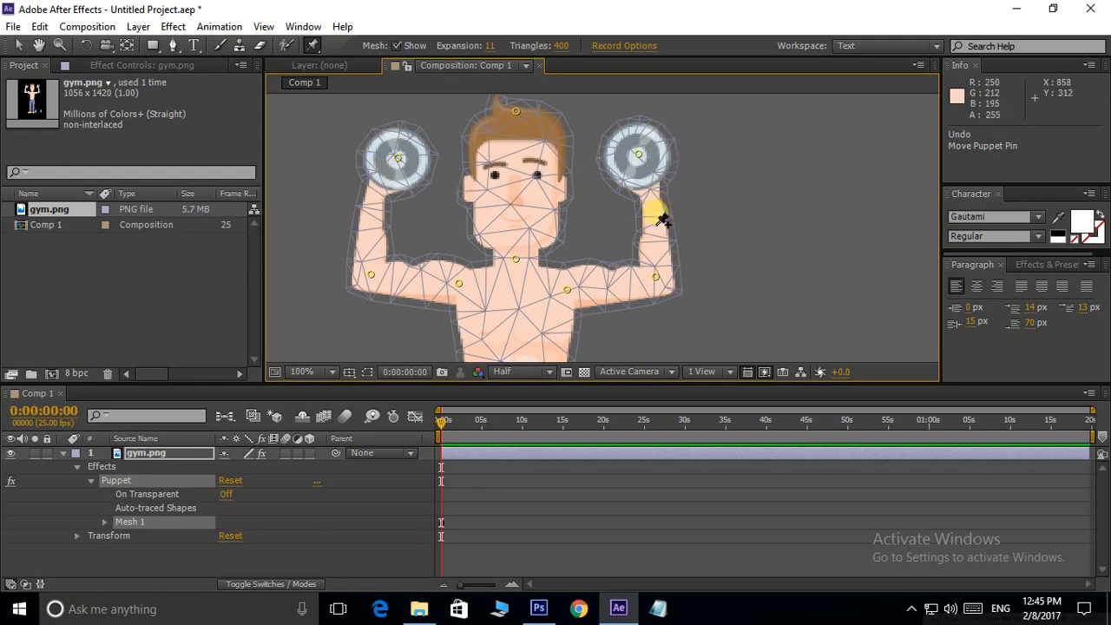
pyautogui.moveTo(631, 239)
pyautogui.mouseDown()
pyautogui.moveTo(657, 241)
pyautogui.moveTo(639, 245)
pyautogui.mouseUp()
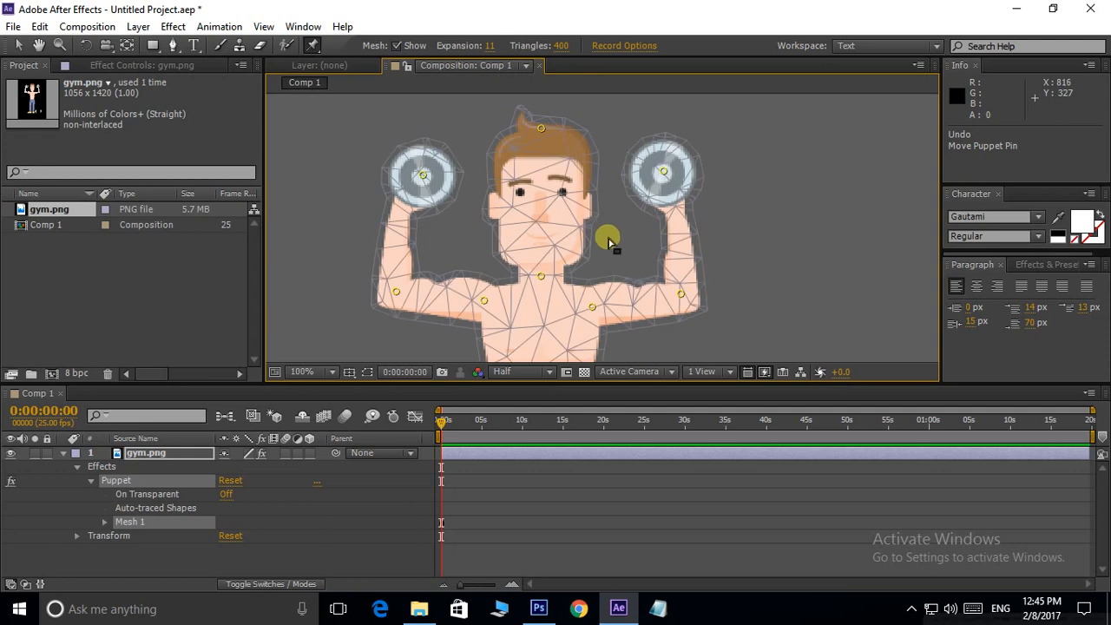
pyautogui.moveTo(316, 45); pyautogui.dragTo(385, 44)
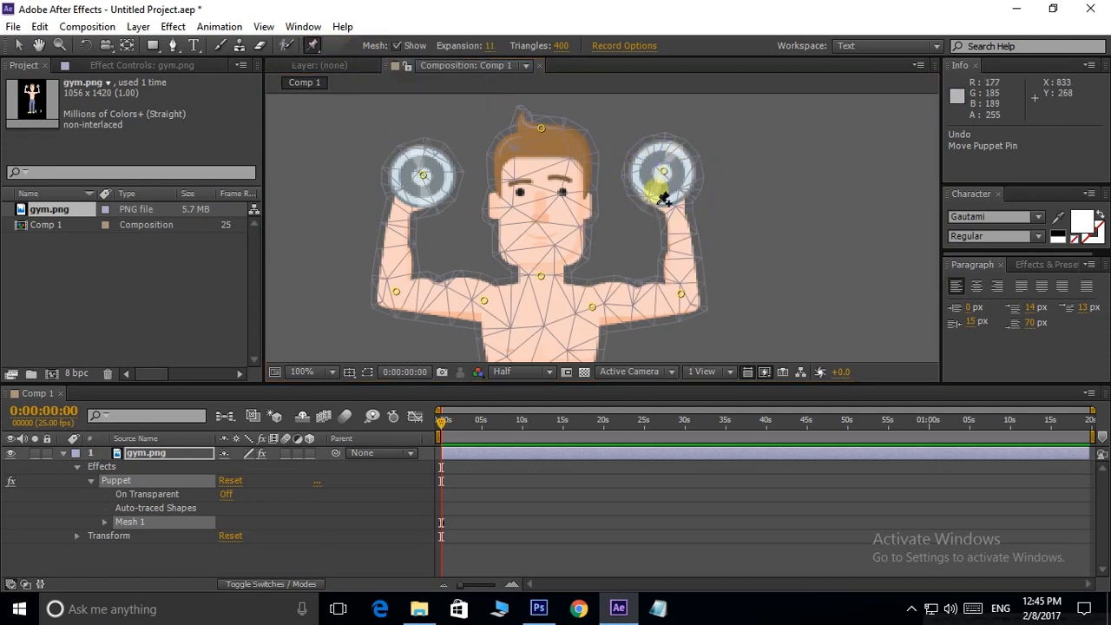
pyautogui.moveTo(664, 176)
pyautogui.mouseDown()
pyautogui.moveTo(731, 172)
pyautogui.moveTo(645, 163)
pyautogui.moveTo(727, 167)
pyautogui.moveTo(661, 168)
pyautogui.moveTo(705, 172)
pyautogui.moveTo(665, 172)
pyautogui.moveTo(671, 165)
pyautogui.mouseUp()
pyautogui.moveTo(680, 300)
pyautogui.mouseDown()
pyautogui.moveTo(674, 323)
pyautogui.moveTo(683, 287)
pyautogui.moveTo(685, 299)
pyautogui.mouseUp()
pyautogui.hotkey('ctrl', 'z')
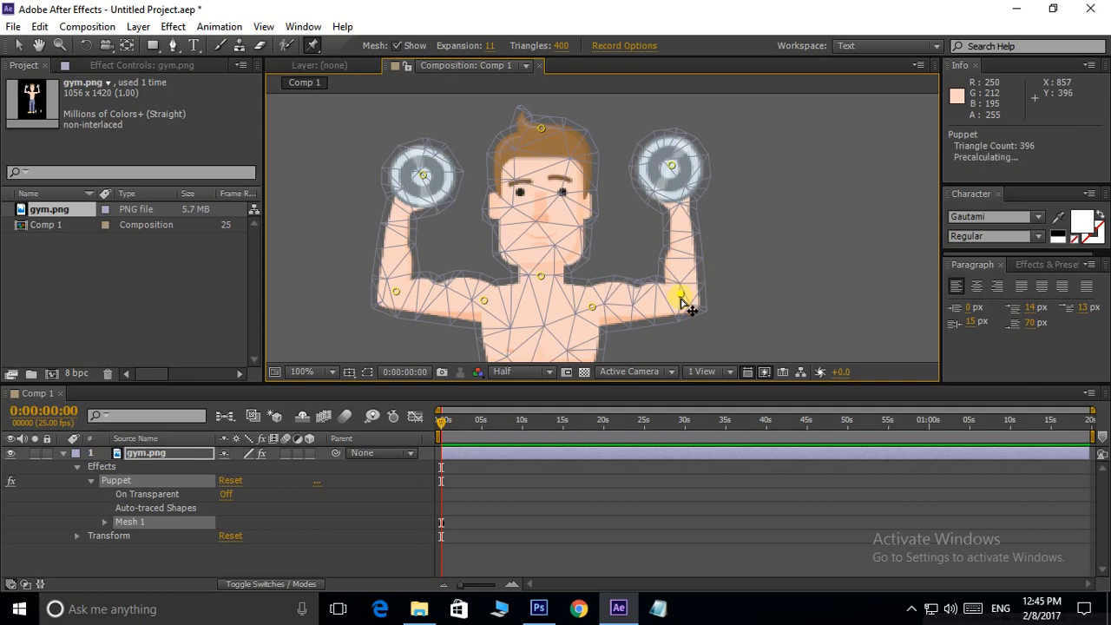
pyautogui.hotkey('ctrl', 'z')
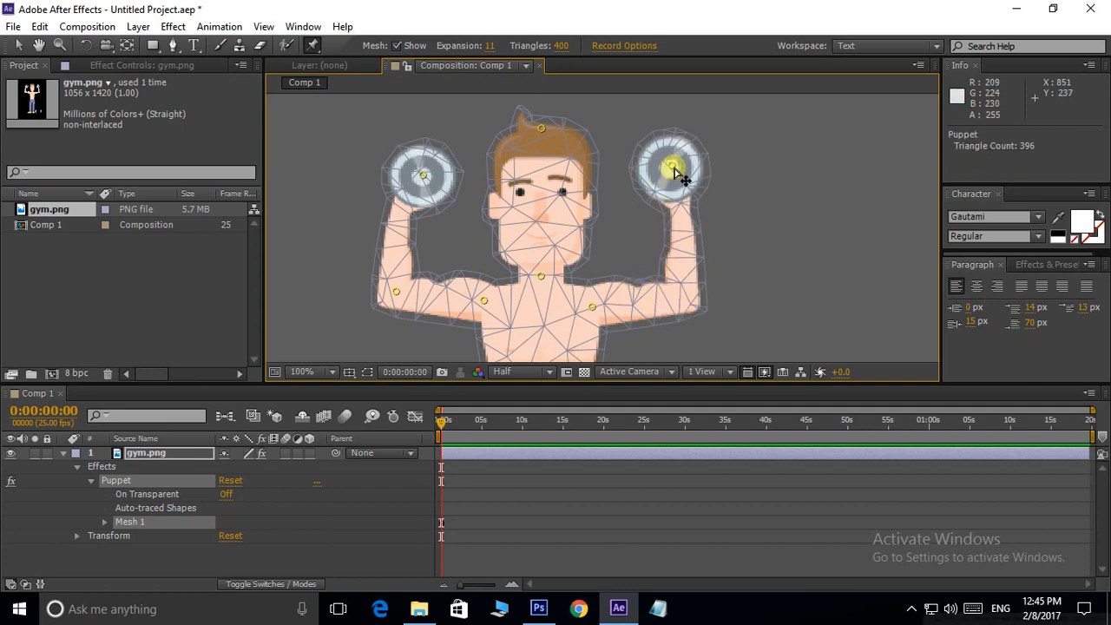
# Step: Adjust the puppet pins of both raised dumbbells so they sit slightly farther out from the head
pyautogui.moveTo(671, 168)
pyautogui.mouseDown()
pyautogui.moveTo(677, 235)
pyautogui.moveTo(672, 145)
pyautogui.moveTo(683, 211)
pyautogui.moveTo(682, 149)
pyautogui.moveTo(686, 176)
pyautogui.moveTo(718, 173)
pyautogui.moveTo(671, 163)
pyautogui.mouseUp()
pyautogui.moveTo(422, 176)
pyautogui.mouseDown()
pyautogui.moveTo(353, 169)
pyautogui.moveTo(402, 177)
pyautogui.mouseUp()
pyautogui.moveTo(672, 163); pyautogui.dragTo(664, 199)
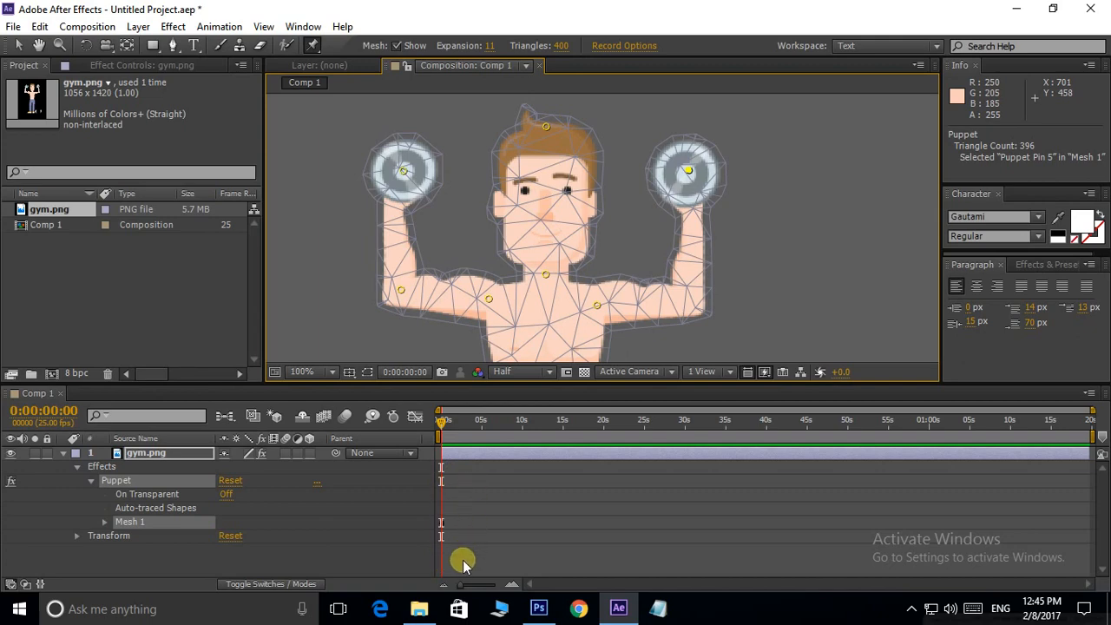
# Step: Expand Mesh 1 and its Deform group in an enlarged timeline to list the individual puppet pins
pyautogui.click(76, 467)
pyautogui.click(75, 467)
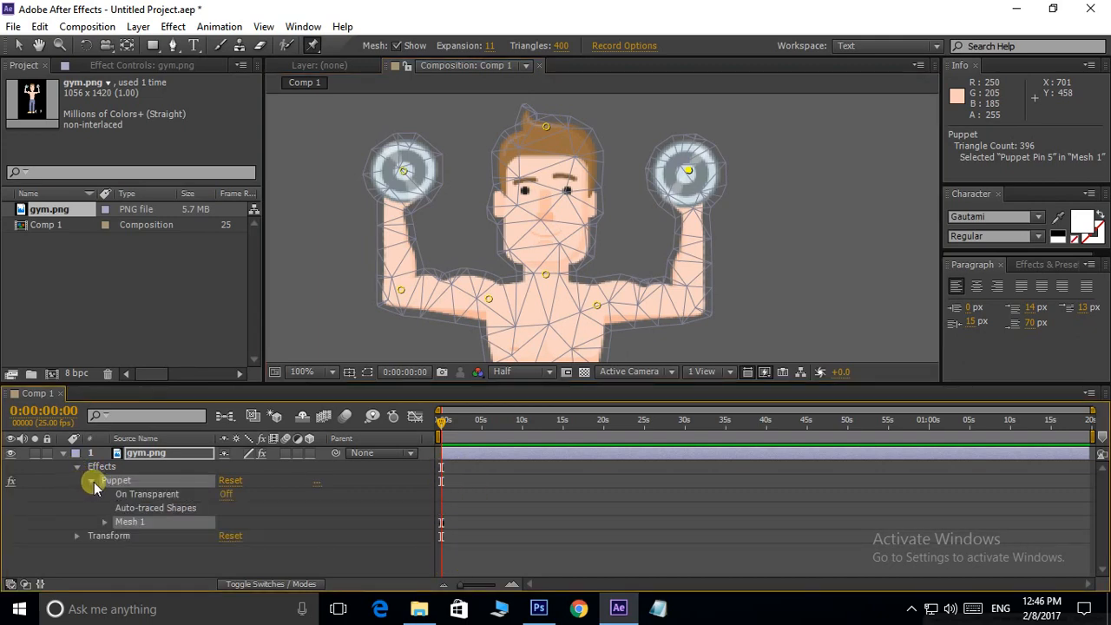
pyautogui.click(142, 525)
pyautogui.moveTo(581, 390); pyautogui.dragTo(583, 276)
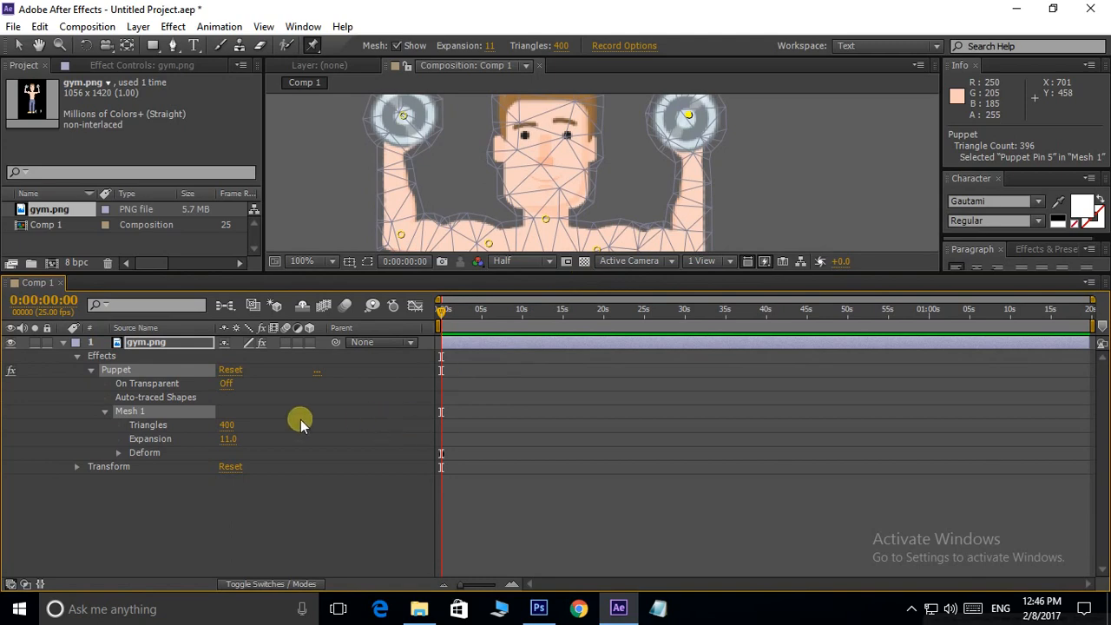
pyautogui.click(120, 452)
pyautogui.scroll(-3, 347, 422)
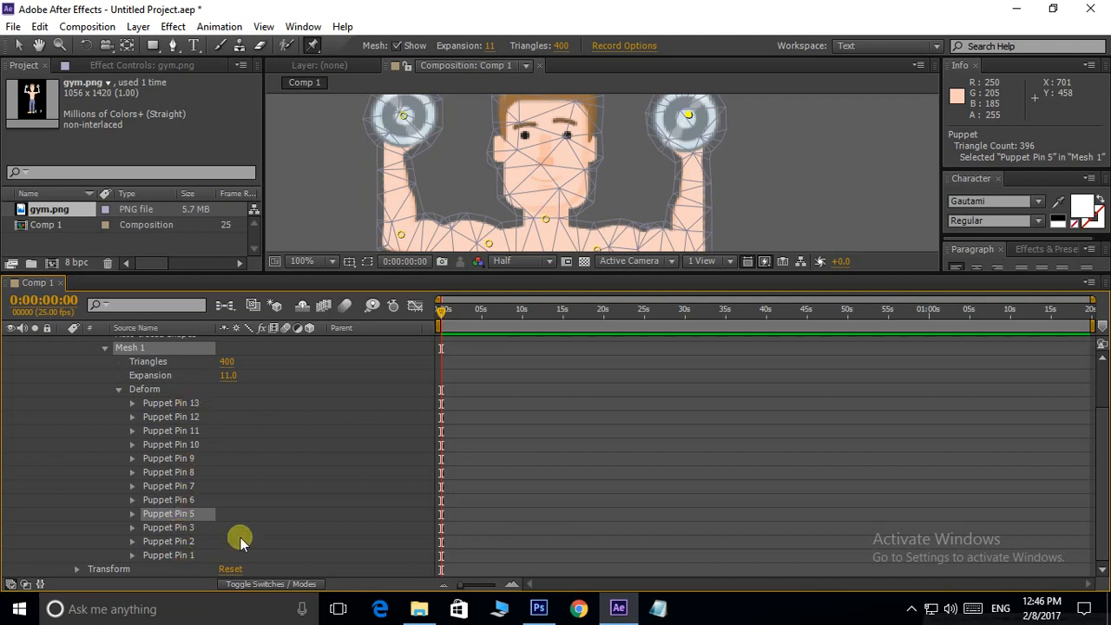
# Step: Set the current time to 0:00:01:18 and spread both dumbbell pins outward, away from the head
pyautogui.moveTo(486, 315); pyautogui.dragTo(495, 312)
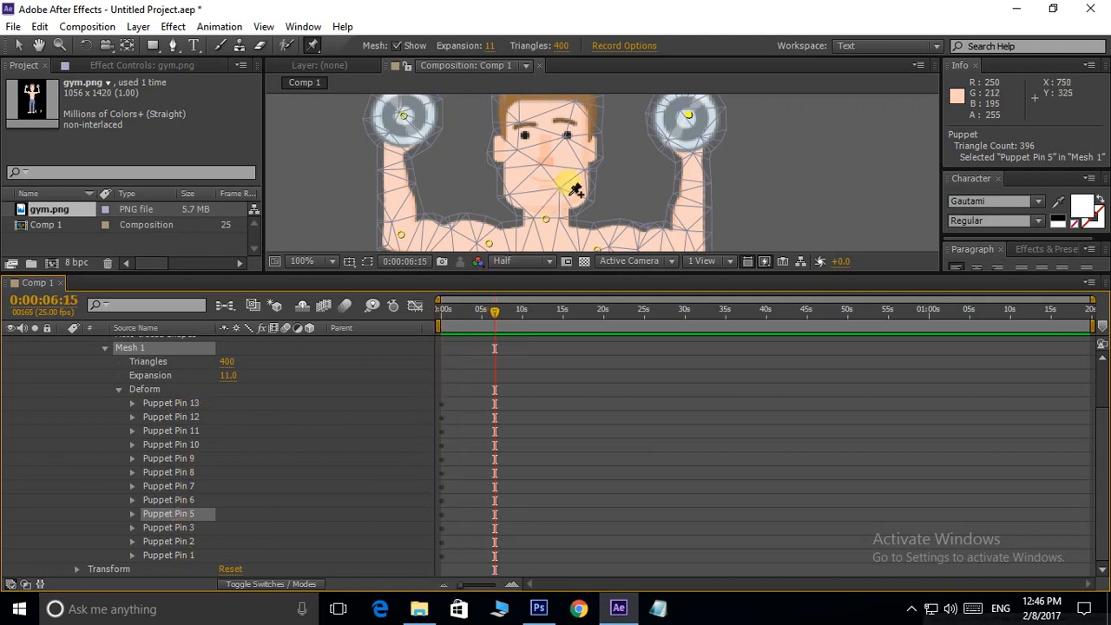
pyautogui.moveTo(495, 313); pyautogui.dragTo(443, 321)
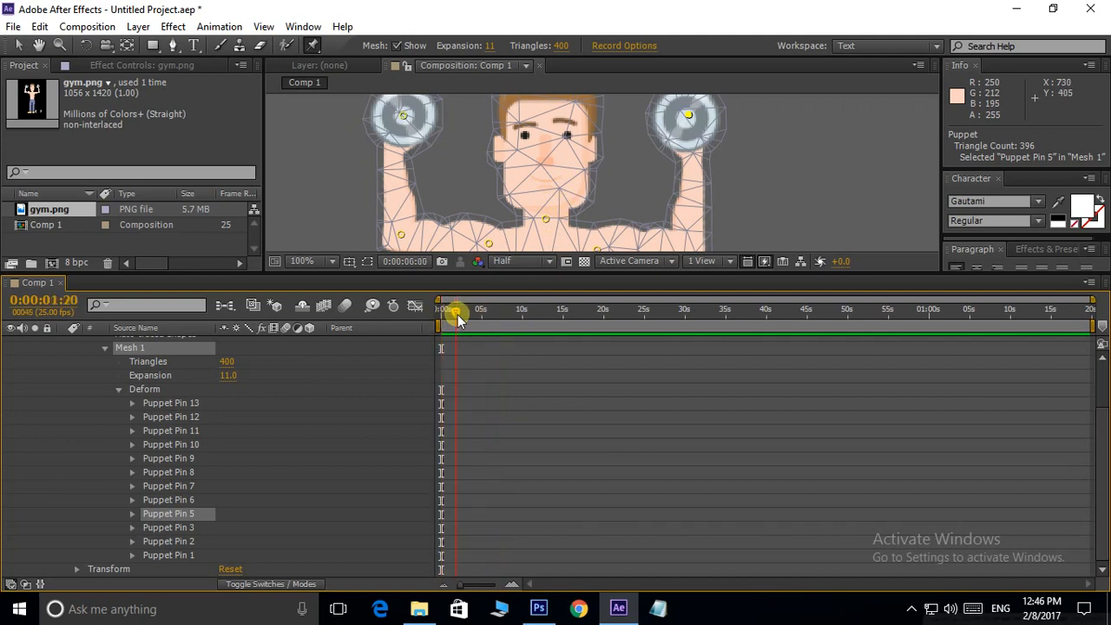
pyautogui.moveTo(606, 178); pyautogui.dragTo(579, 189)
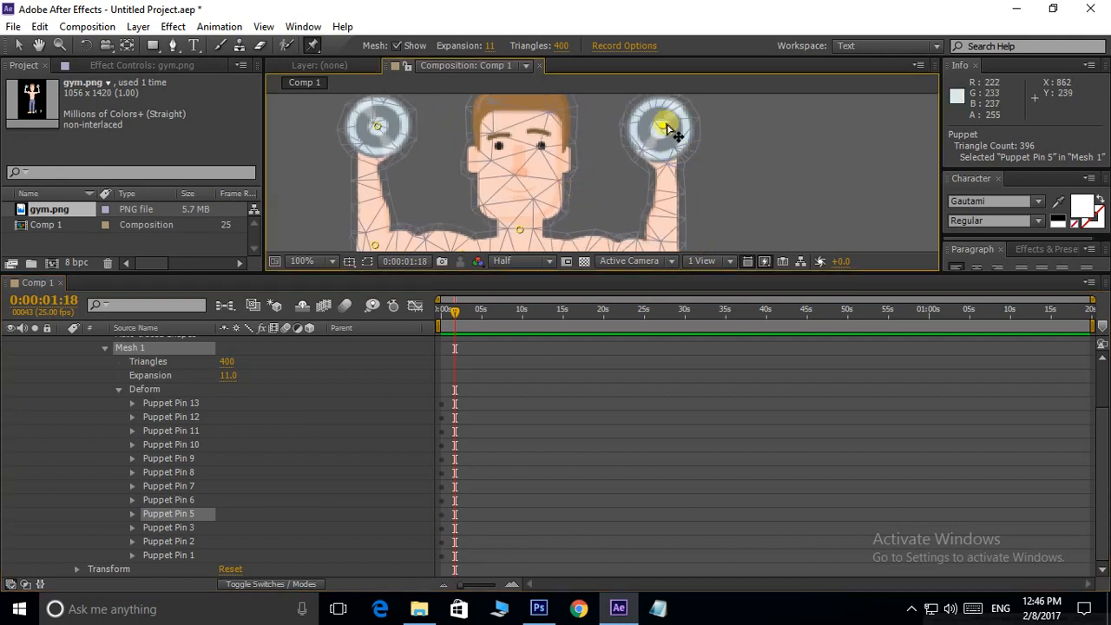
pyautogui.moveTo(666, 128); pyautogui.dragTo(738, 129)
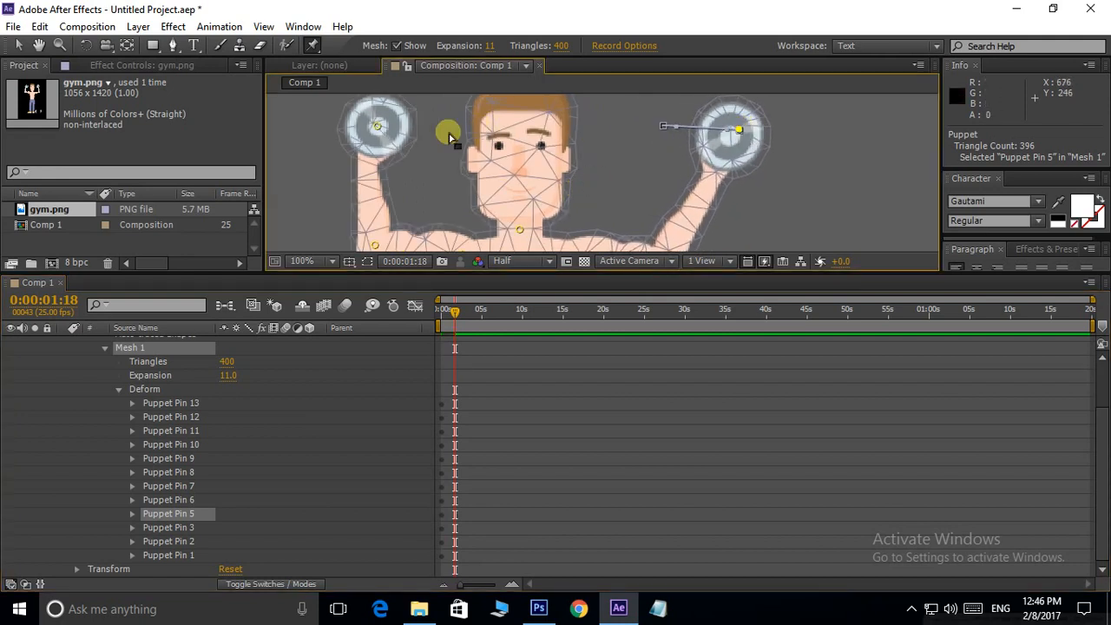
pyautogui.moveTo(377, 131); pyautogui.dragTo(297, 141)
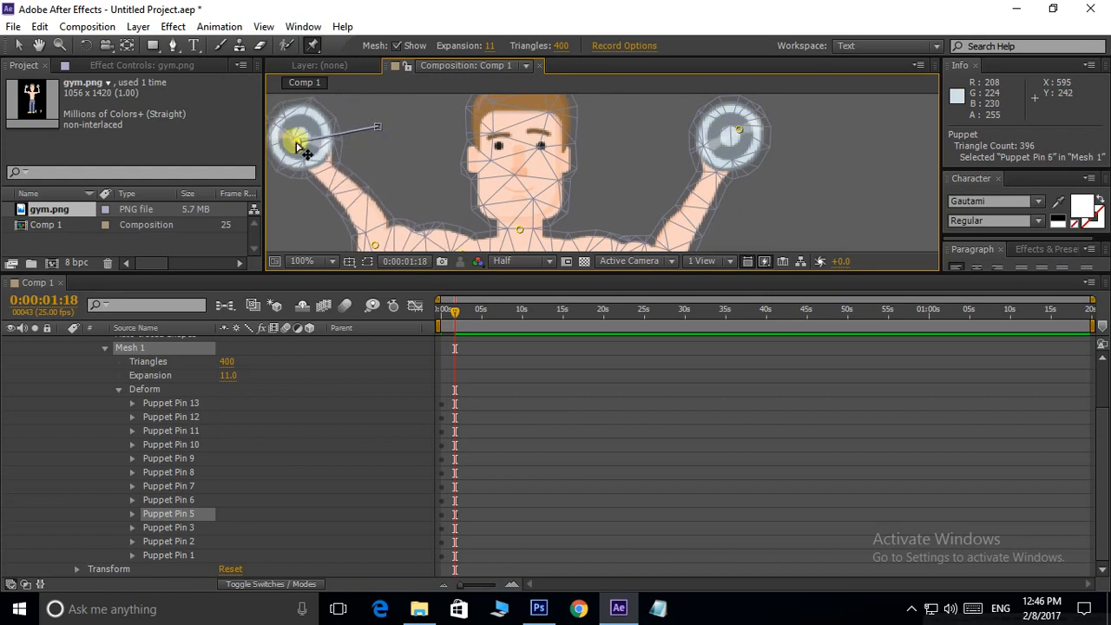
# Step: Preview the outward arm movement from the first frame with the upper body in view
pyautogui.press(',')
pyautogui.moveTo(561, 198); pyautogui.dragTo(529, 184)
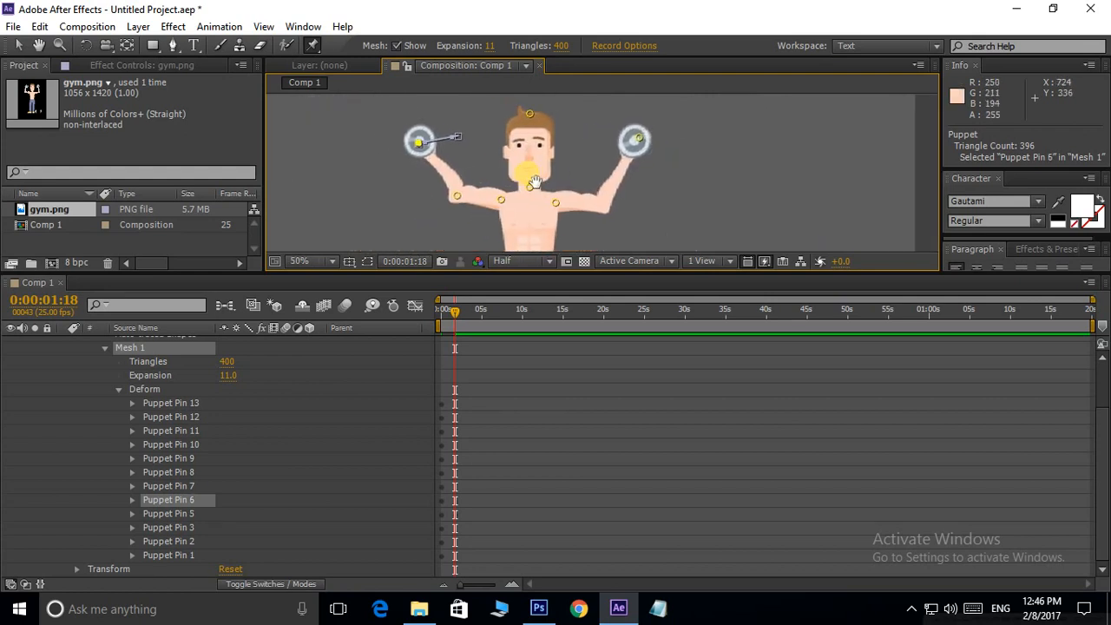
pyautogui.moveTo(456, 314); pyautogui.dragTo(441, 310)
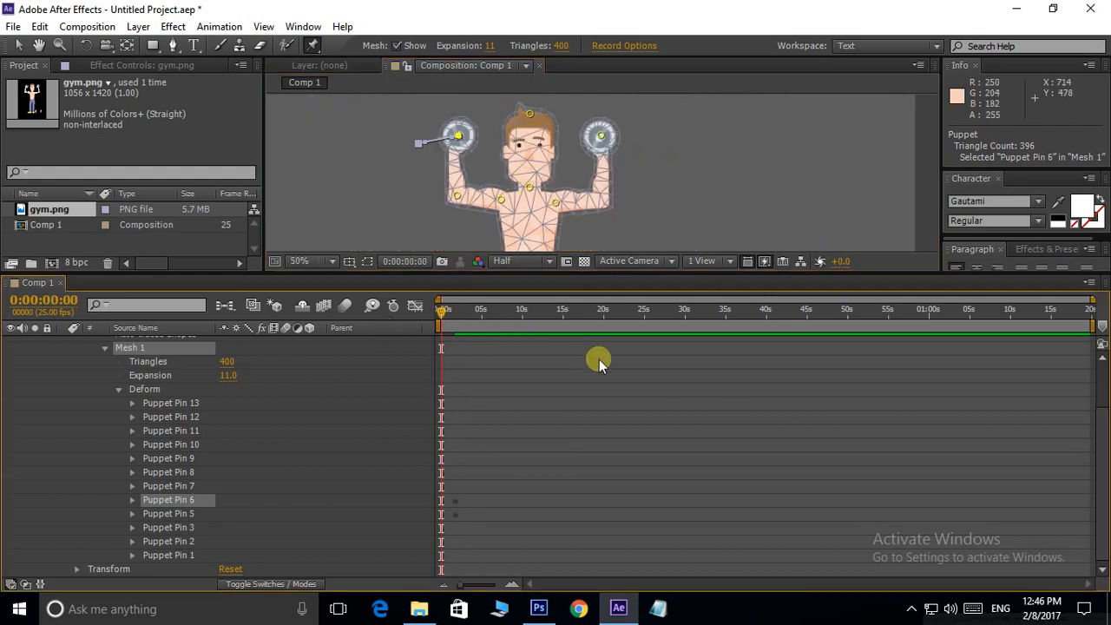
pyautogui.press('space')
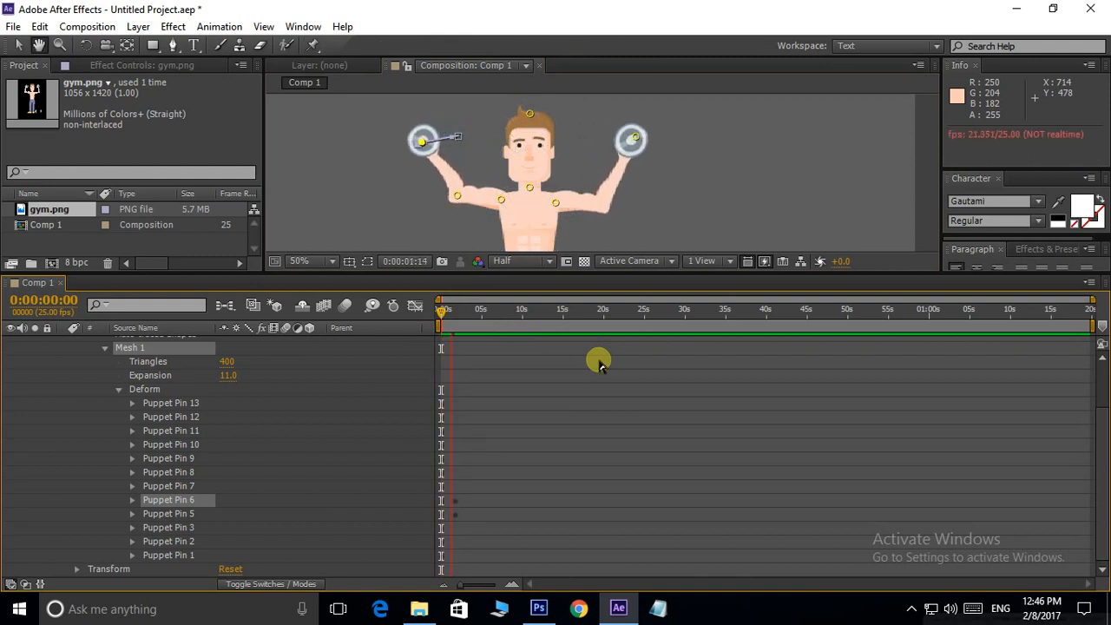
pyautogui.press('space')
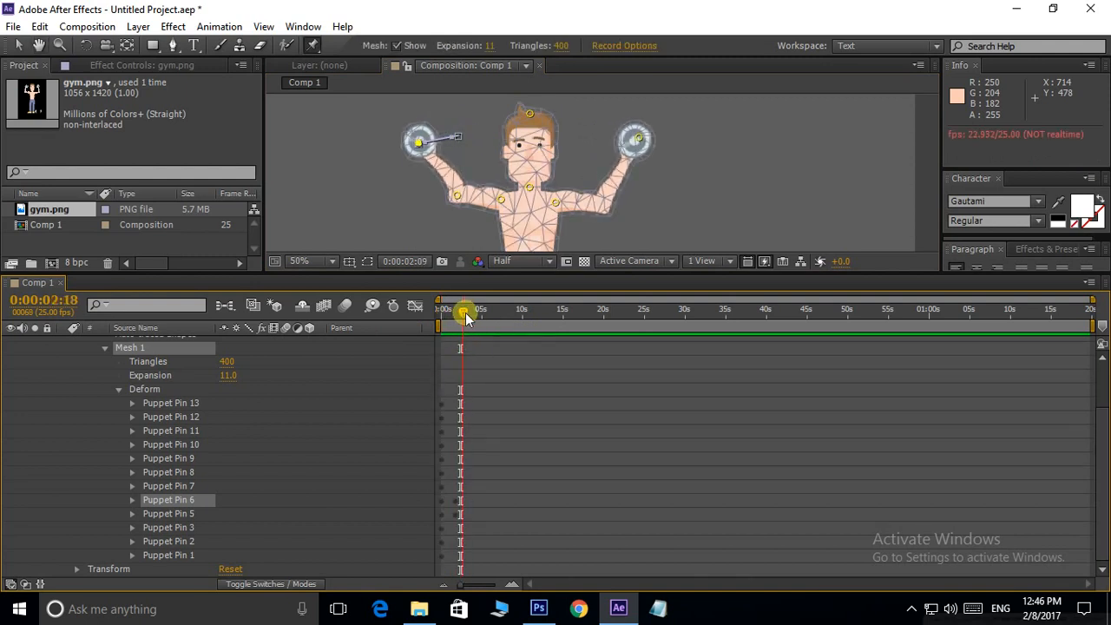
# Step: Set the current time to 0:00:03:00 and bring both dumbbell pins inward, close to the head
pyautogui.moveTo(462, 312); pyautogui.dragTo(467, 312)
pyautogui.moveTo(638, 148); pyautogui.dragTo(578, 142)
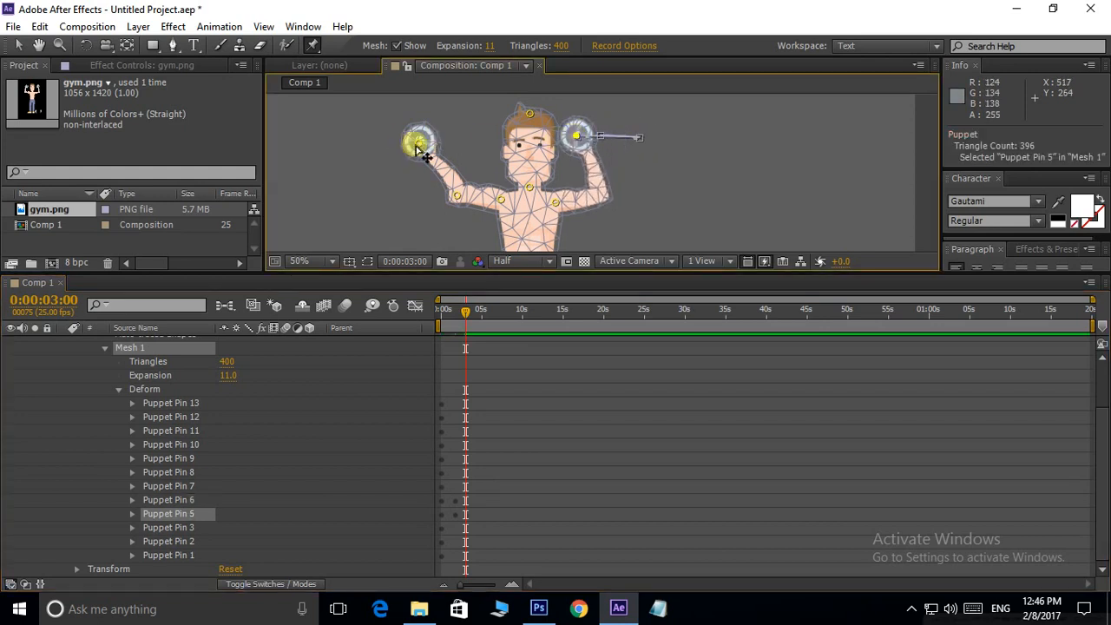
pyautogui.moveTo(417, 146); pyautogui.dragTo(492, 149)
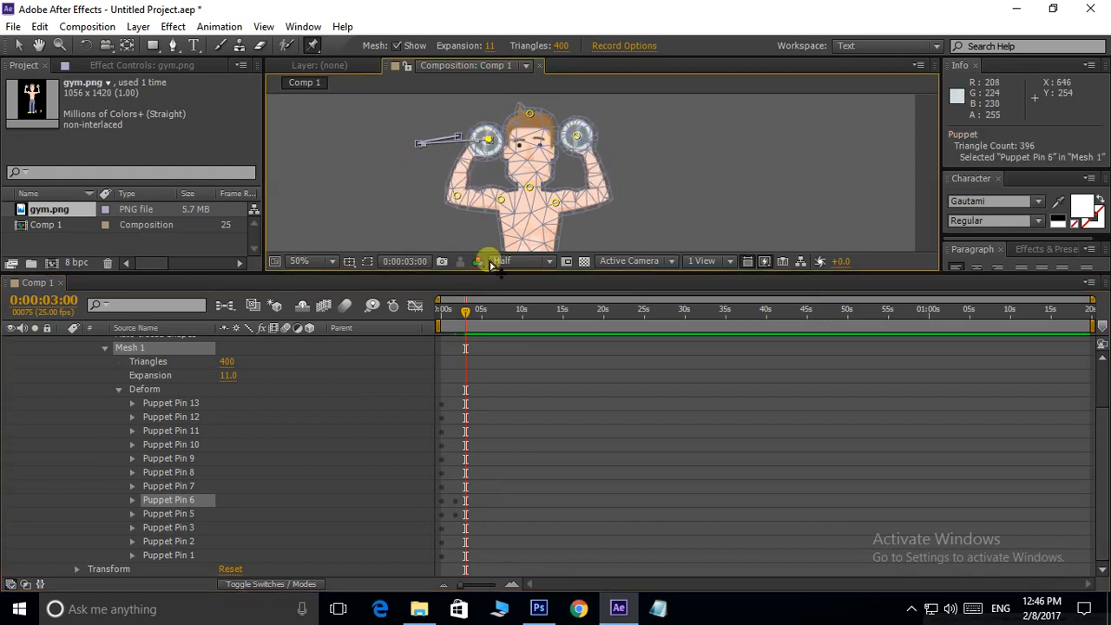
# Step: Play the complete outward and inward arm animation from the first frame, and replay it with the upper body enlarged
pyautogui.moveTo(468, 319); pyautogui.dragTo(373, 327)
pyautogui.click(701, 196)
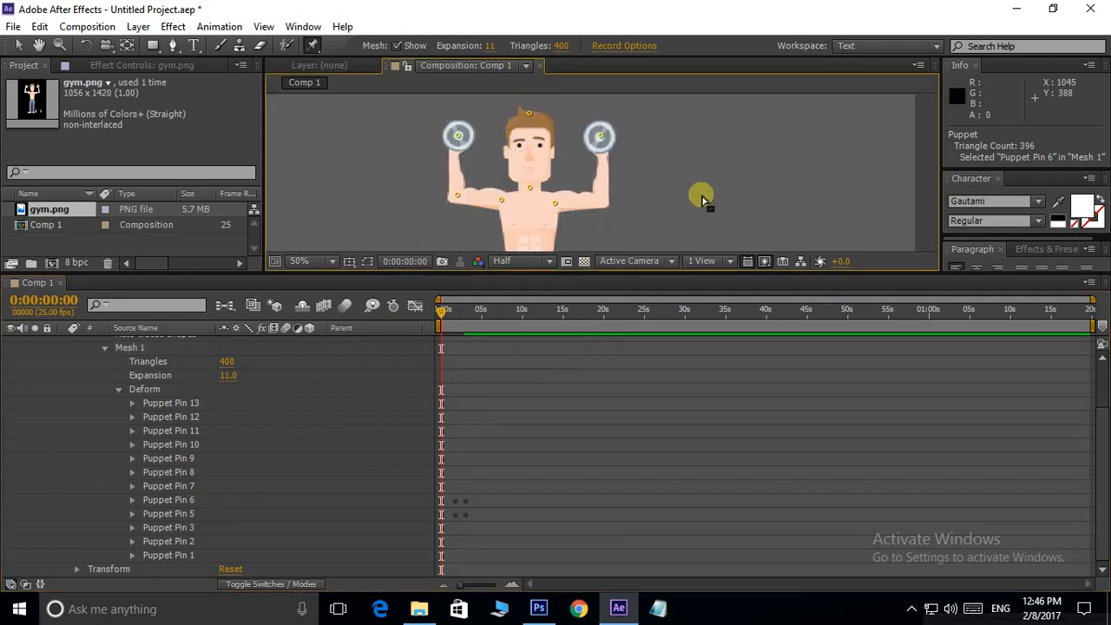
pyautogui.press('space')
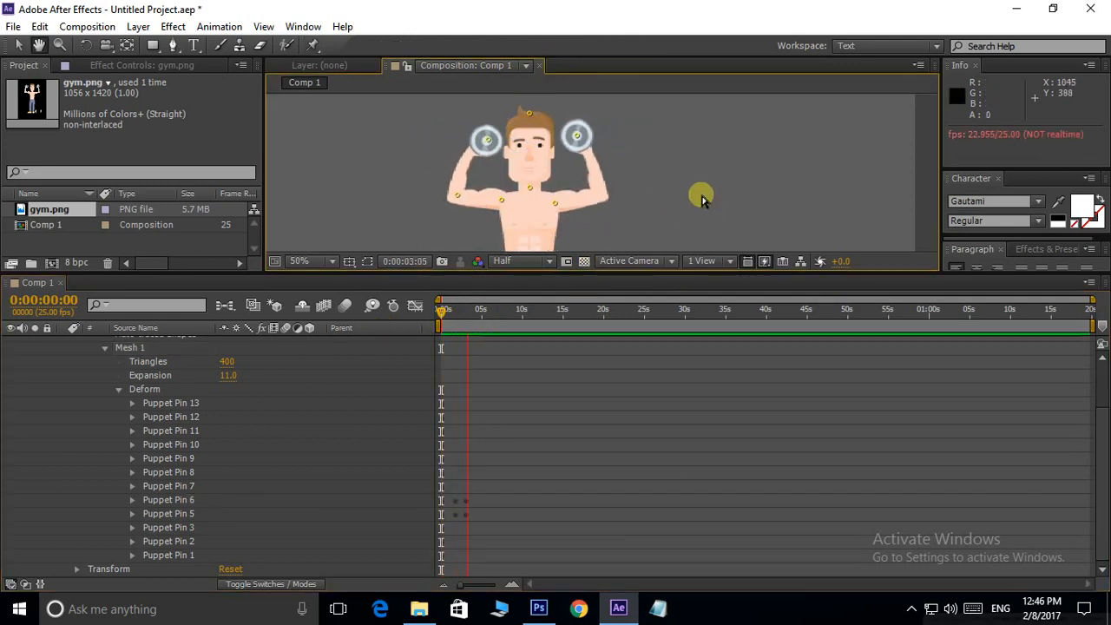
pyautogui.press('space')
pyautogui.moveTo(619, 284); pyautogui.dragTo(607, 361)
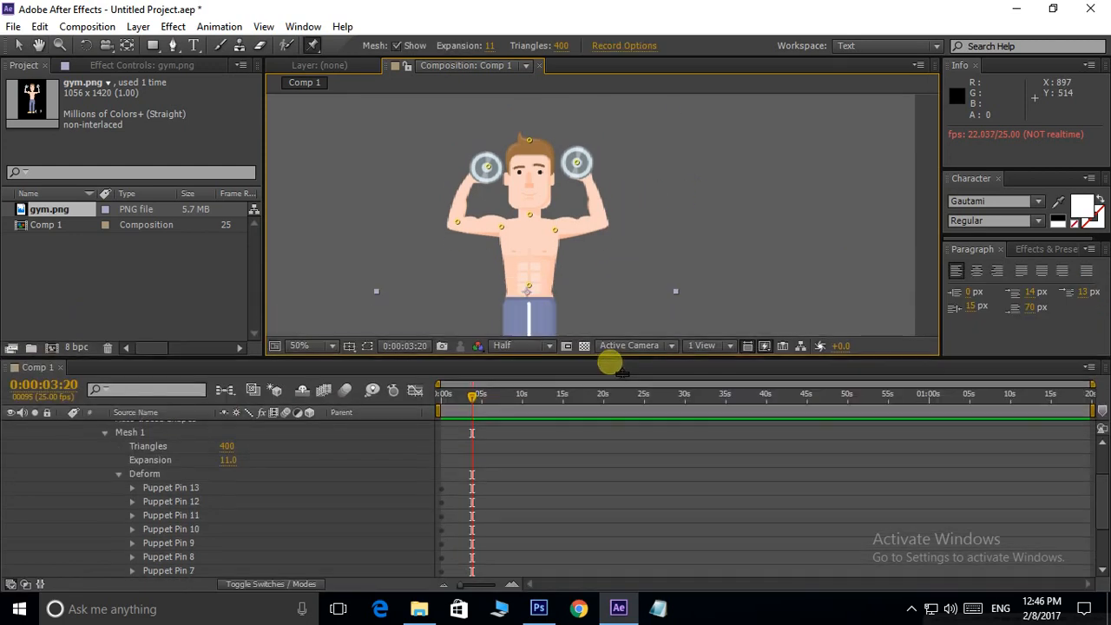
pyautogui.scroll(2, 528, 218)
pyautogui.moveTo(529, 218); pyautogui.dragTo(666, 252)
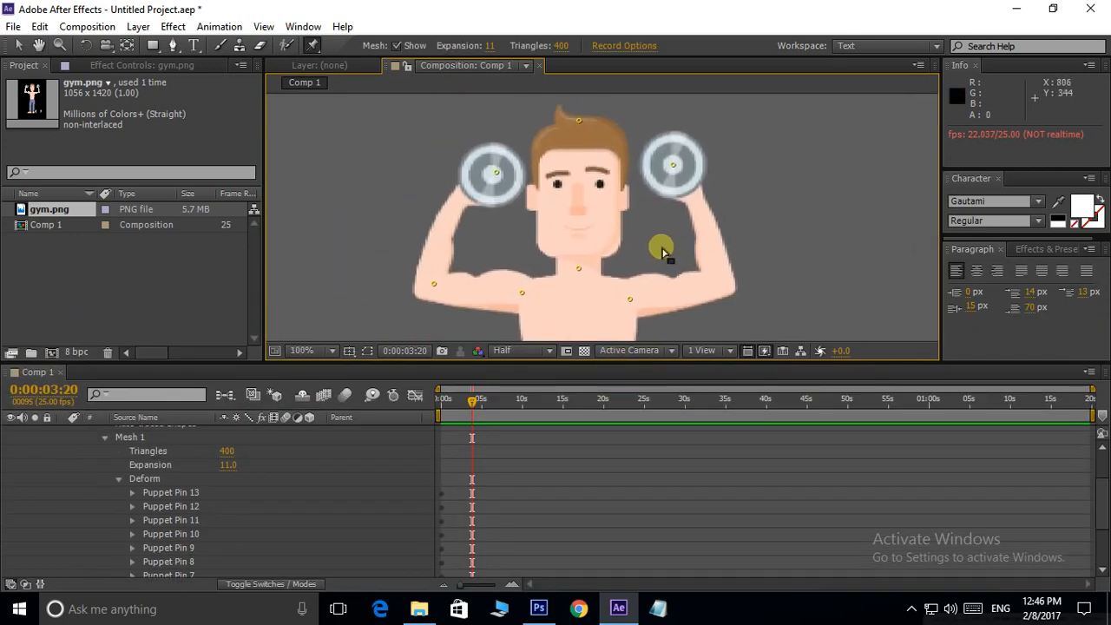
pyautogui.press('space')
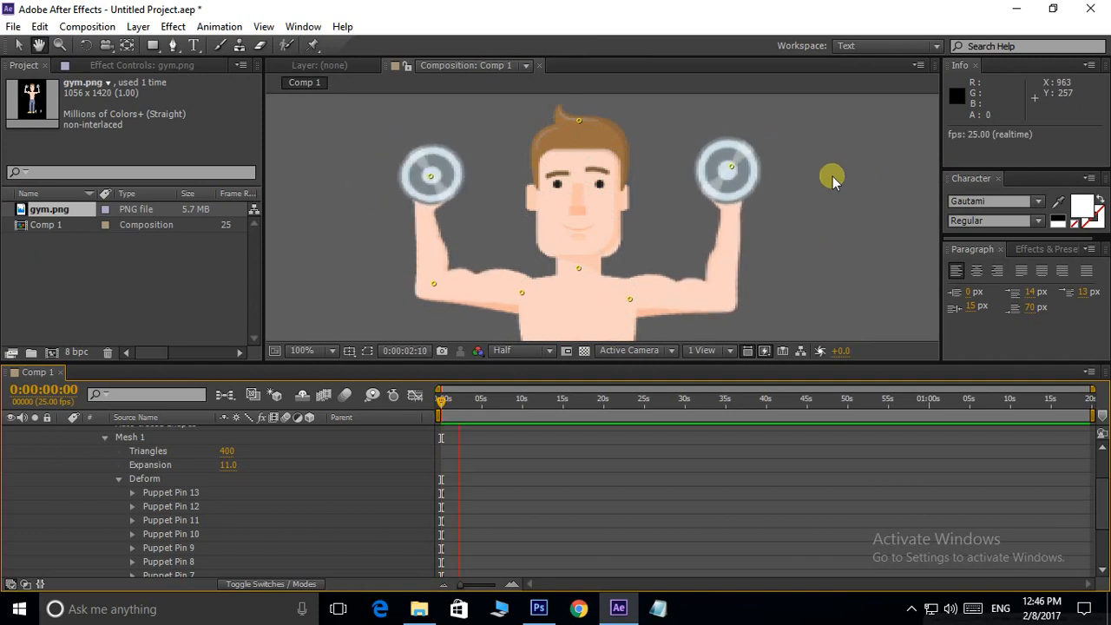
pyautogui.press('space')
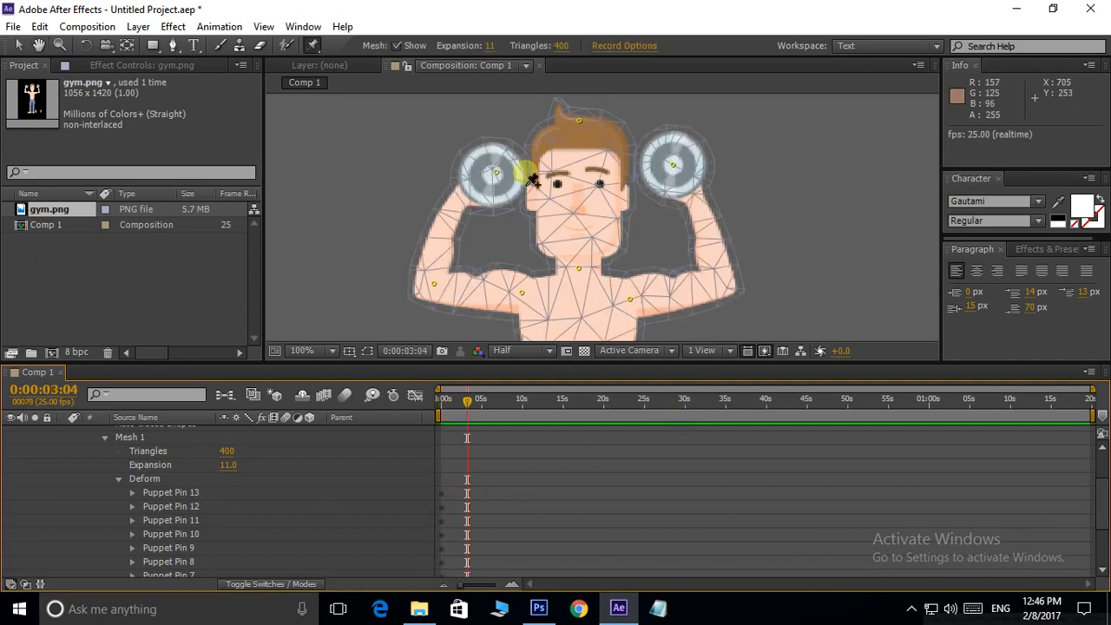
# Step: Undo the dumbbell pin moves made at 0:00:03:00 and 0:00:01:18, and return to the first frame
pyautogui.hotkey('ctrl', 'z')
pyautogui.hotkey('ctrl', 'z')
pyautogui.hotkey('ctrl', 'z')
pyautogui.hotkey('ctrl', 'z')
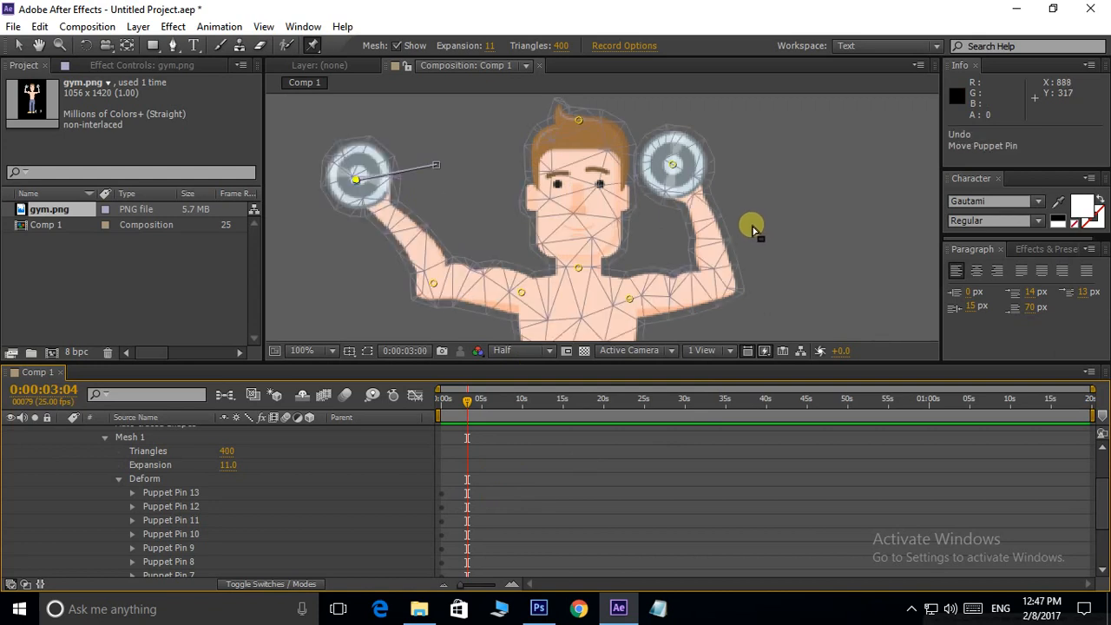
pyautogui.hotkey('ctrl', 'z')
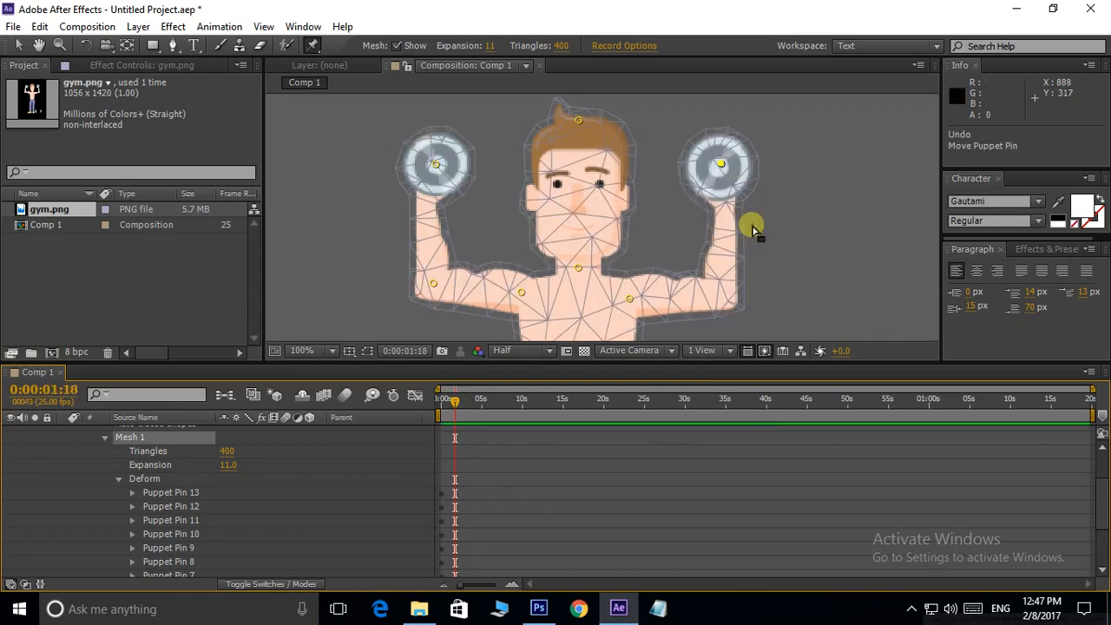
pyautogui.scroll(-3, 513, 439)
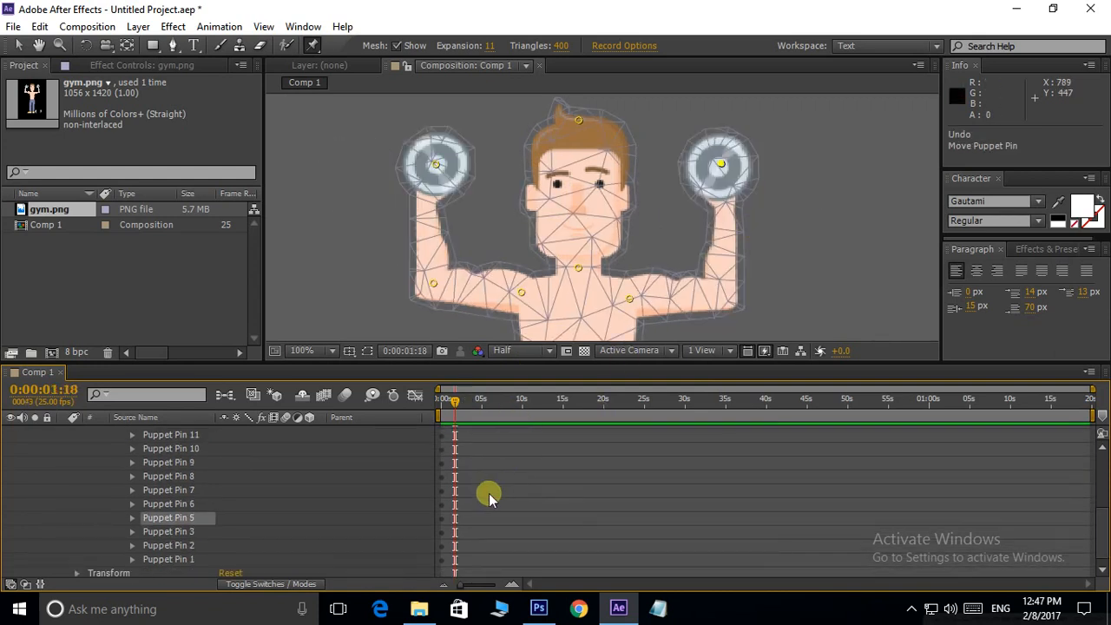
pyautogui.moveTo(448, 408); pyautogui.dragTo(441, 404)
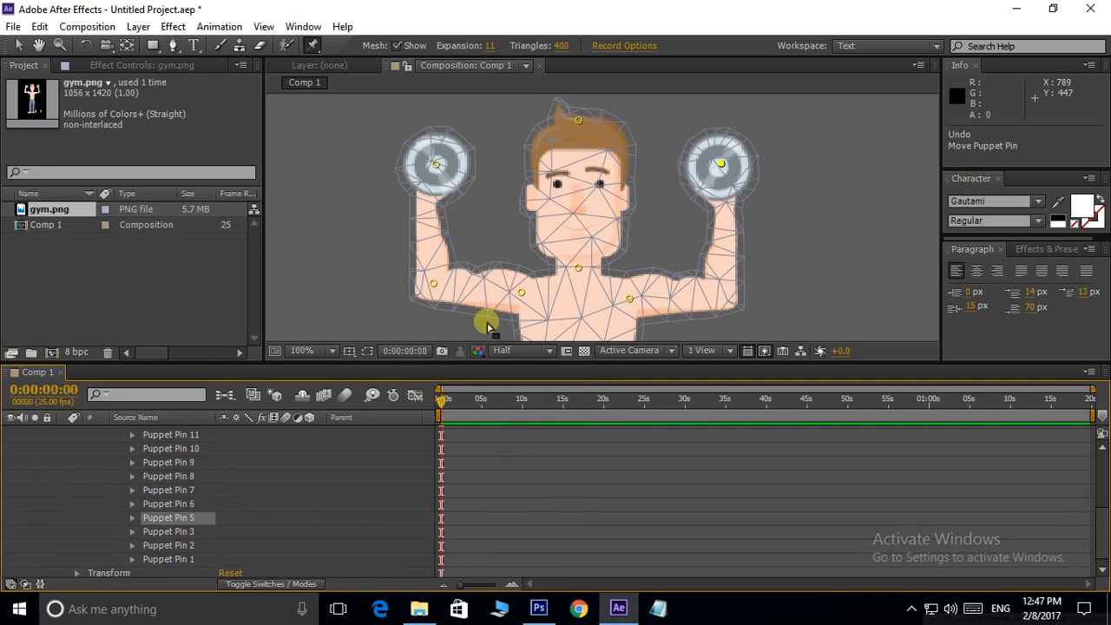
# Step: Record freehand motion for each dumbbell pin in real time from the first frame, swinging the dumbbells around beside the head
pyautogui.middleClick(517, 198)
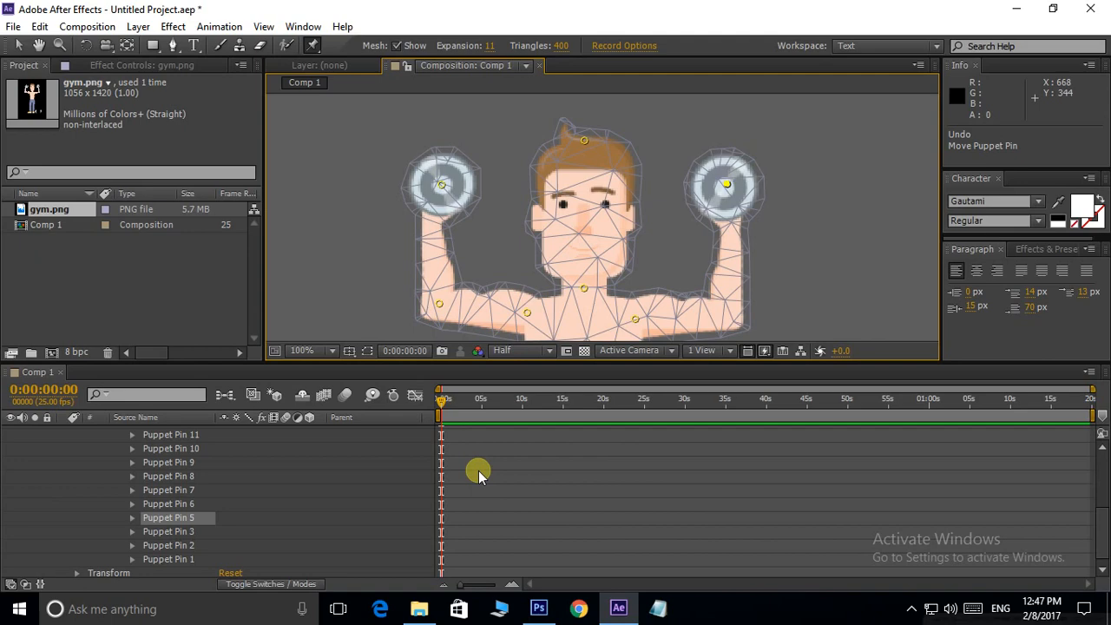
pyautogui.moveTo(547, 241); pyautogui.dragTo(559, 233)
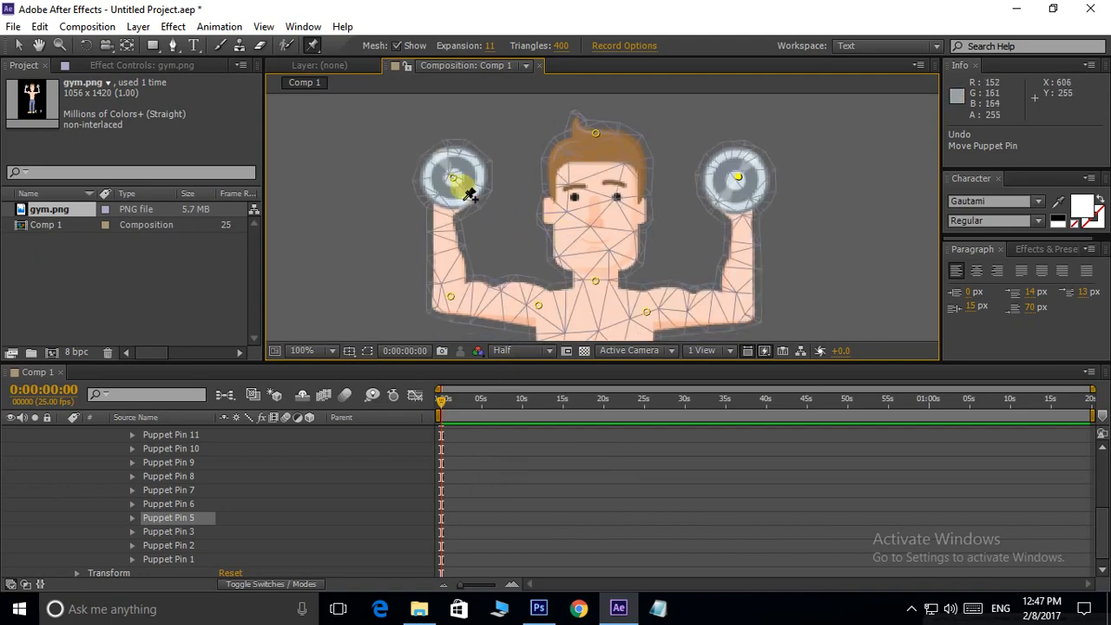
pyautogui.moveTo(456, 179)
pyautogui.mouseDown()
pyautogui.moveTo(341, 295)
pyautogui.moveTo(397, 187)
pyautogui.moveTo(485, 139)
pyautogui.moveTo(509, 138)
pyautogui.moveTo(476, 169)
pyautogui.moveTo(477, 186)
pyautogui.moveTo(482, 146)
pyautogui.moveTo(483, 191)
pyautogui.moveTo(473, 158)
pyautogui.moveTo(427, 160)
pyautogui.moveTo(503, 153)
pyautogui.moveTo(408, 159)
pyautogui.mouseUp()
pyautogui.moveTo(488, 151); pyautogui.dragTo(495, 149)
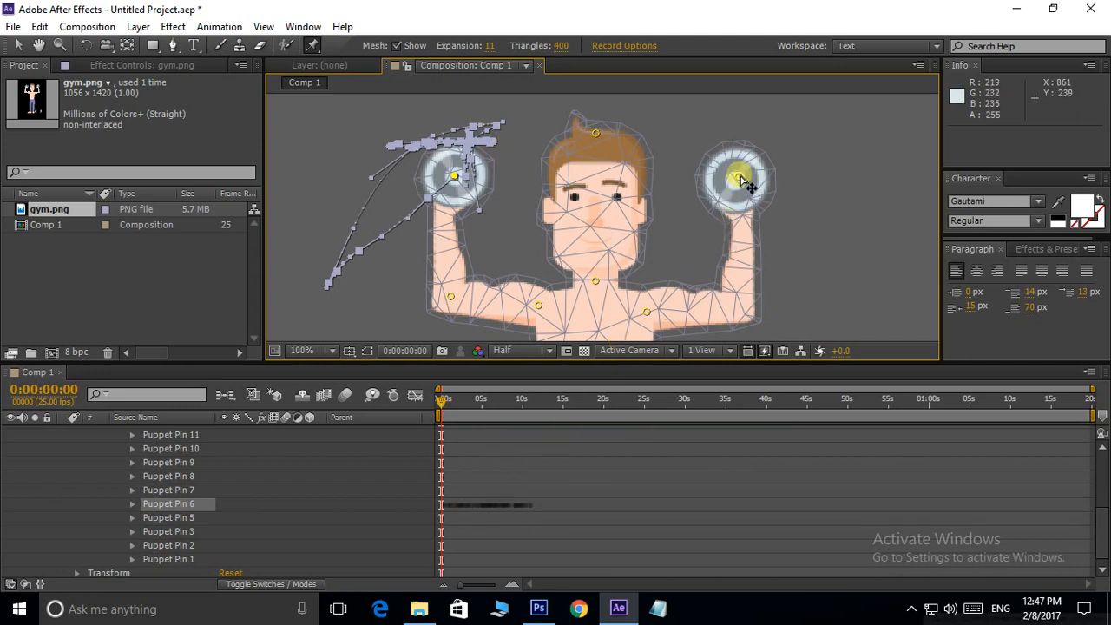
pyautogui.moveTo(742, 178)
pyautogui.mouseDown()
pyautogui.moveTo(799, 186)
pyautogui.moveTo(823, 202)
pyautogui.moveTo(749, 189)
pyautogui.moveTo(863, 216)
pyautogui.moveTo(875, 231)
pyautogui.moveTo(802, 188)
pyautogui.moveTo(725, 173)
pyautogui.moveTo(810, 178)
pyautogui.moveTo(883, 208)
pyautogui.moveTo(711, 171)
pyautogui.moveTo(840, 187)
pyautogui.moveTo(735, 180)
pyautogui.moveTo(832, 180)
pyautogui.moveTo(734, 164)
pyautogui.moveTo(835, 166)
pyautogui.moveTo(740, 160)
pyautogui.moveTo(816, 156)
pyautogui.moveTo(734, 157)
pyautogui.mouseUp()
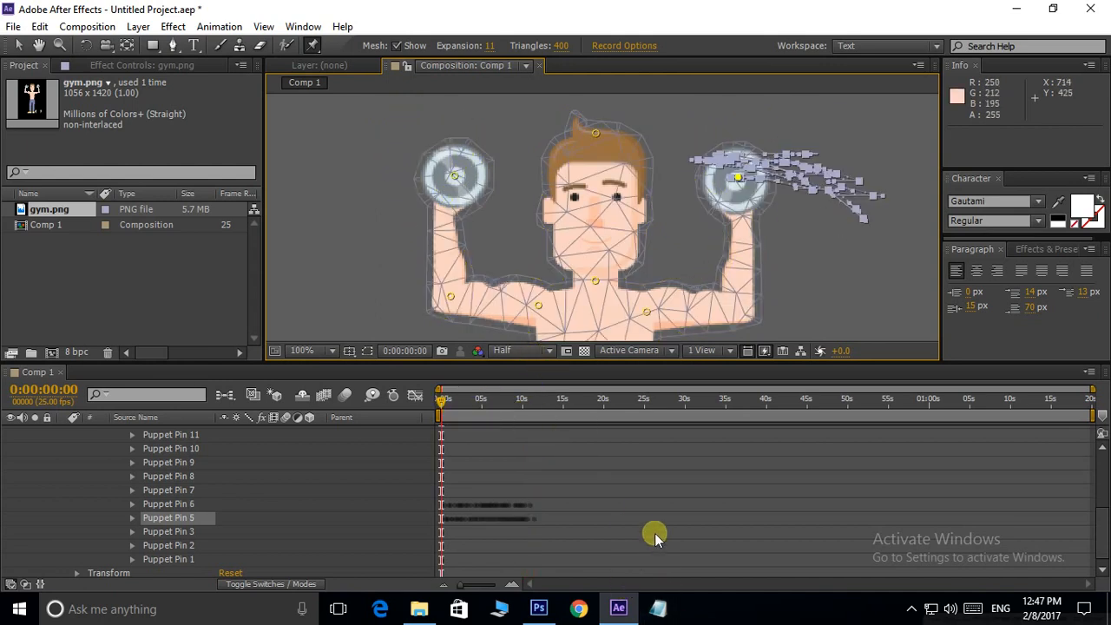
# Step: Play back the recorded dumbbell motion, and undo the motion recordings of both pins
pyautogui.press('space')
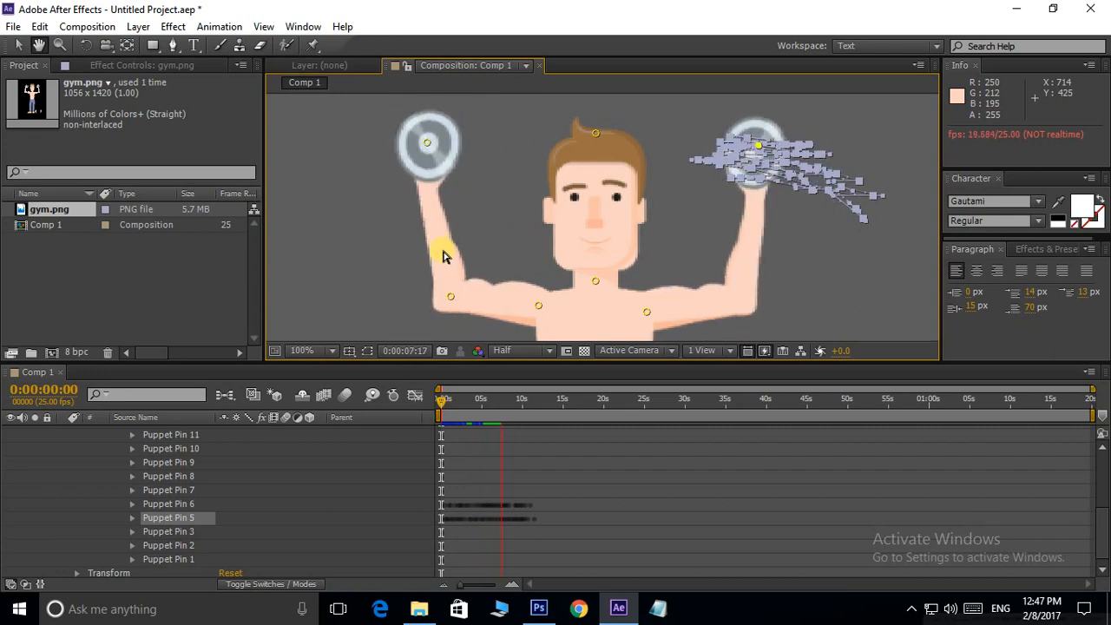
pyautogui.press('space')
pyautogui.hotkey('ctrl', 'z')
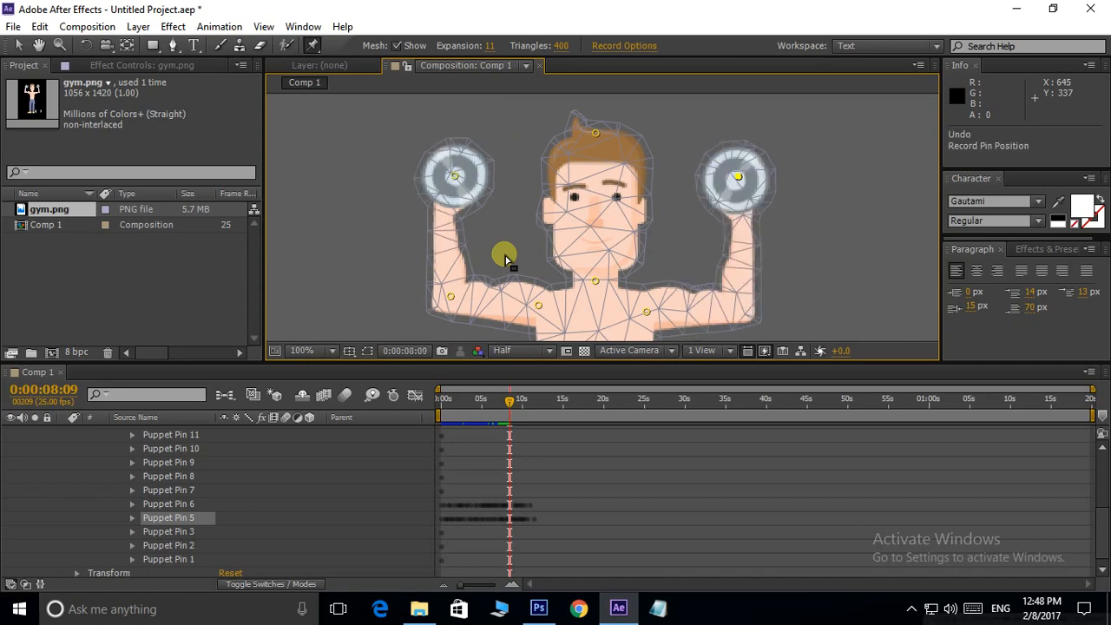
pyautogui.hotkey('ctrl', 'z')
# Step: Try raising both dumbbell pins straight above their starting positions at the first frame without recording, and undo both moves
pyautogui.moveTo(493, 244)
pyautogui.mouseDown()
pyautogui.moveTo(478, 197)
pyautogui.moveTo(486, 228)
pyautogui.moveTo(477, 241)
pyautogui.moveTo(505, 225)
pyautogui.mouseUp()
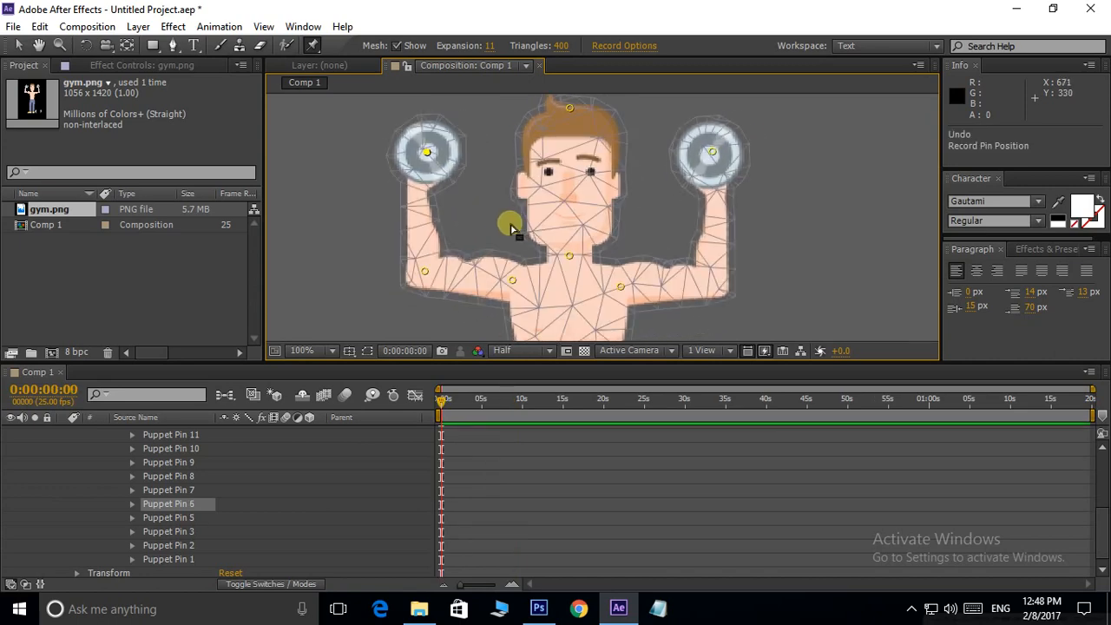
pyautogui.scroll(-1, 575, 227)
pyautogui.moveTo(587, 232); pyautogui.dragTo(591, 250)
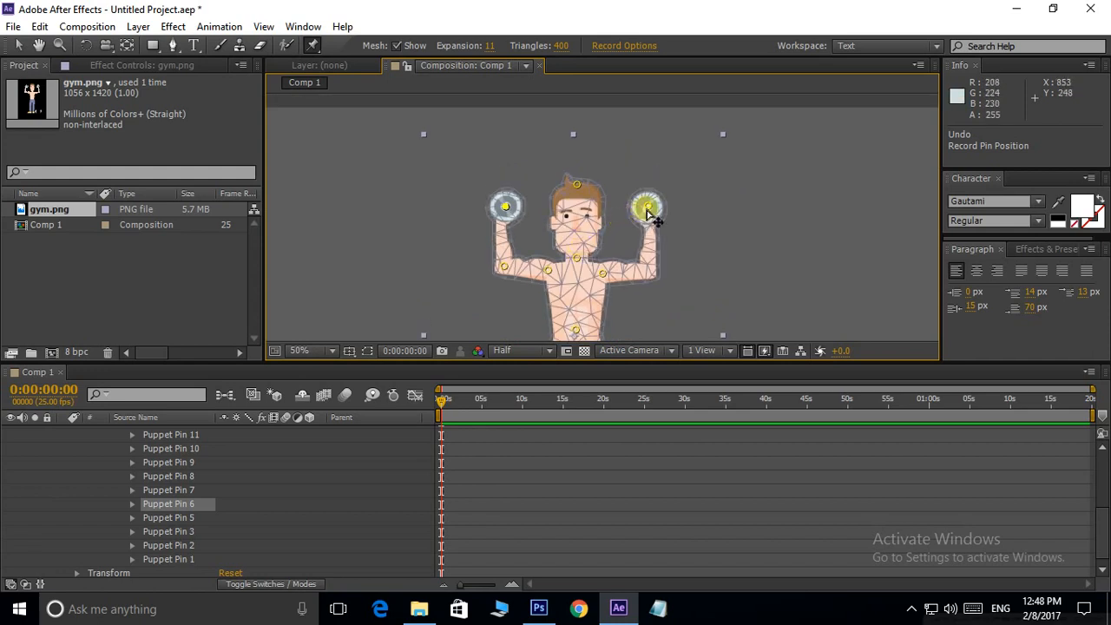
pyautogui.moveTo(646, 209); pyautogui.dragTo(656, 157)
pyautogui.click(507, 208)
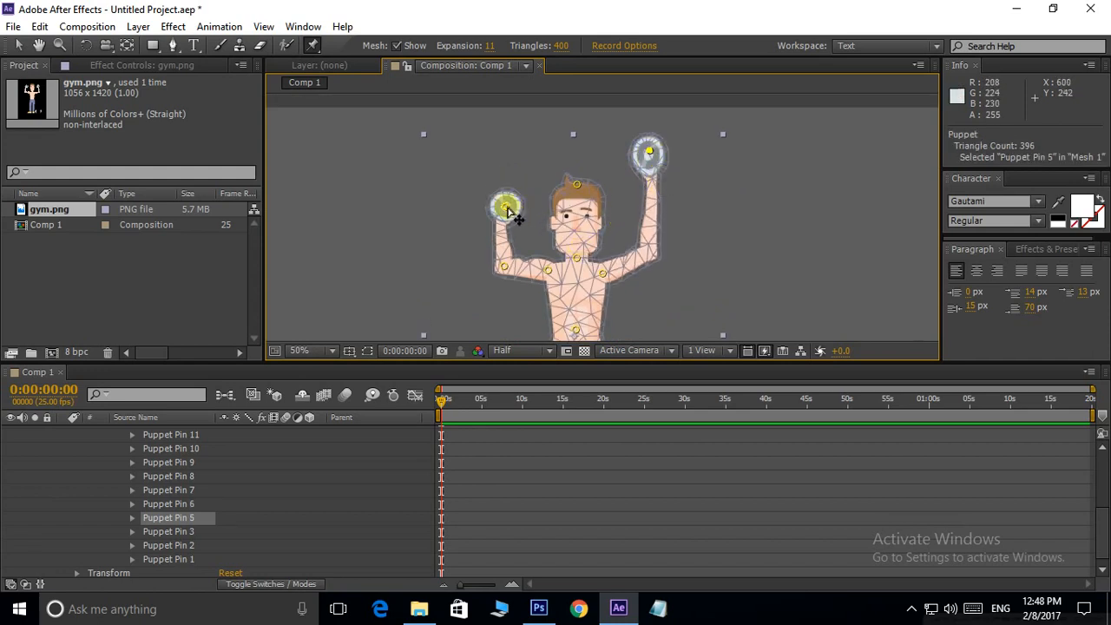
pyautogui.moveTo(509, 211); pyautogui.dragTo(516, 139)
pyautogui.hotkey('ctrl', 'z')
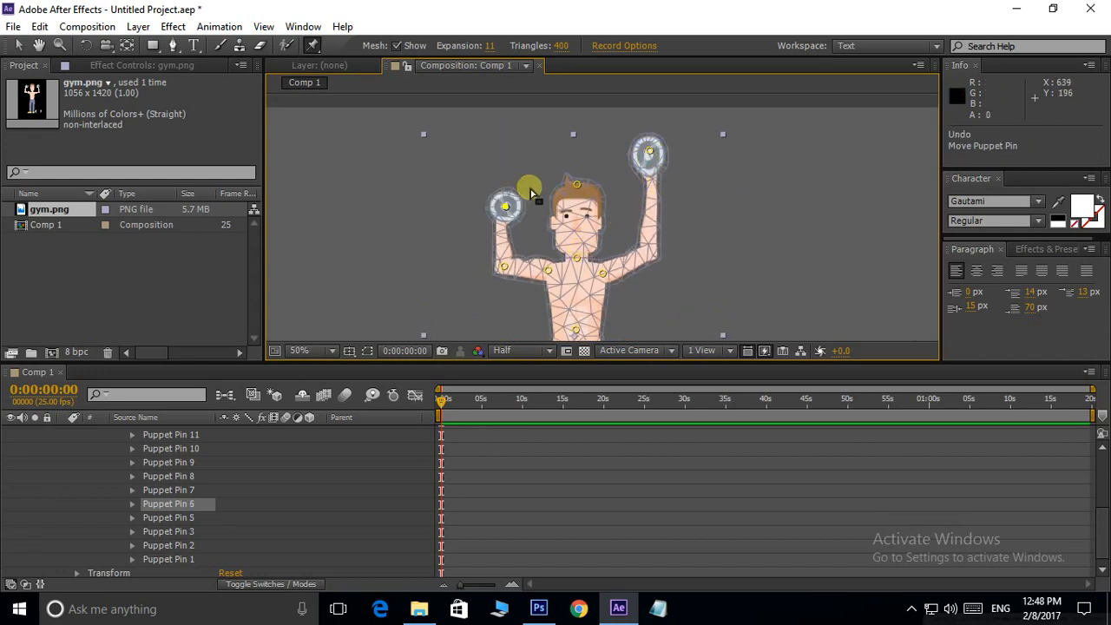
pyautogui.hotkey('ctrl', 'z')
# Step: Try recording a short upward motion for each dumbbell pin from the first frame, preview it, and undo both recordings
pyautogui.moveTo(649, 209); pyautogui.dragTo(651, 140)
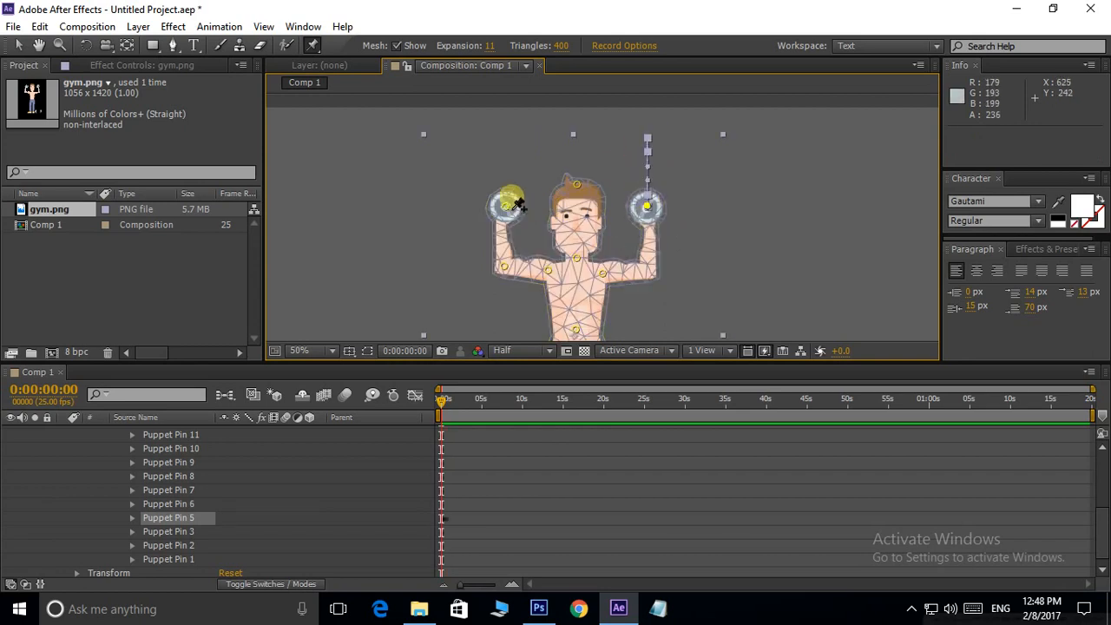
pyautogui.moveTo(517, 204); pyautogui.dragTo(504, 157)
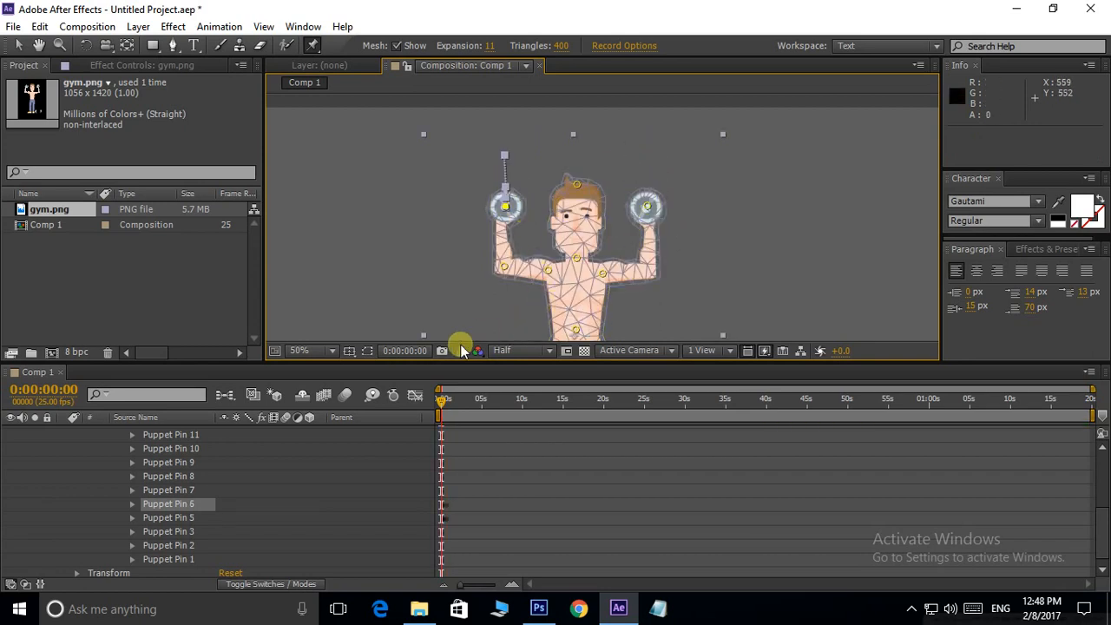
pyautogui.press('space')
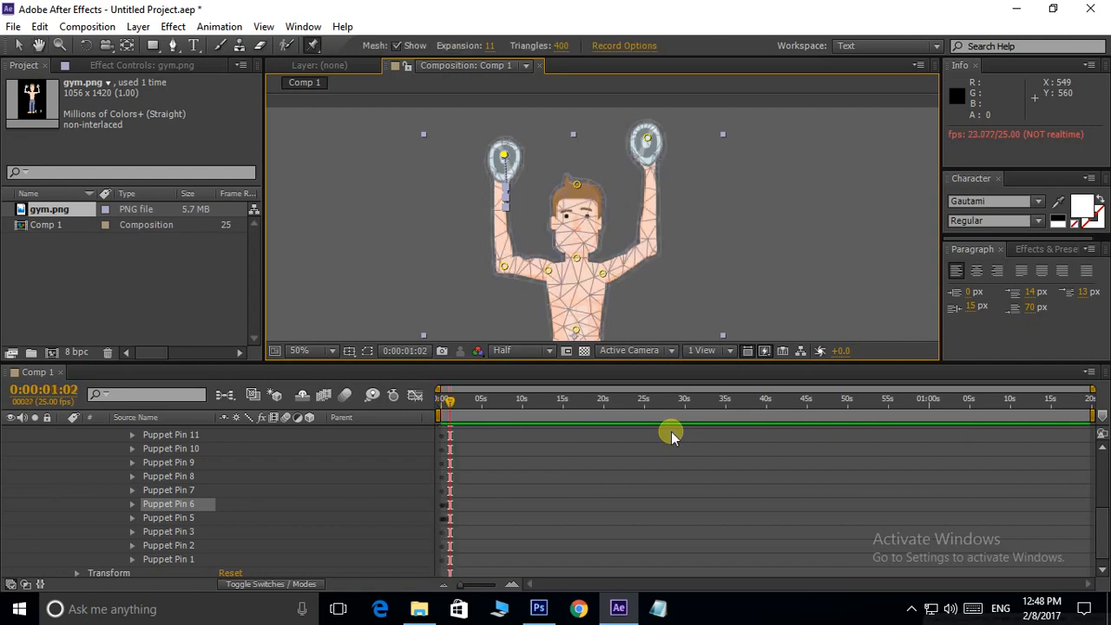
pyautogui.press('space')
pyautogui.hotkey('ctrl', 'z')
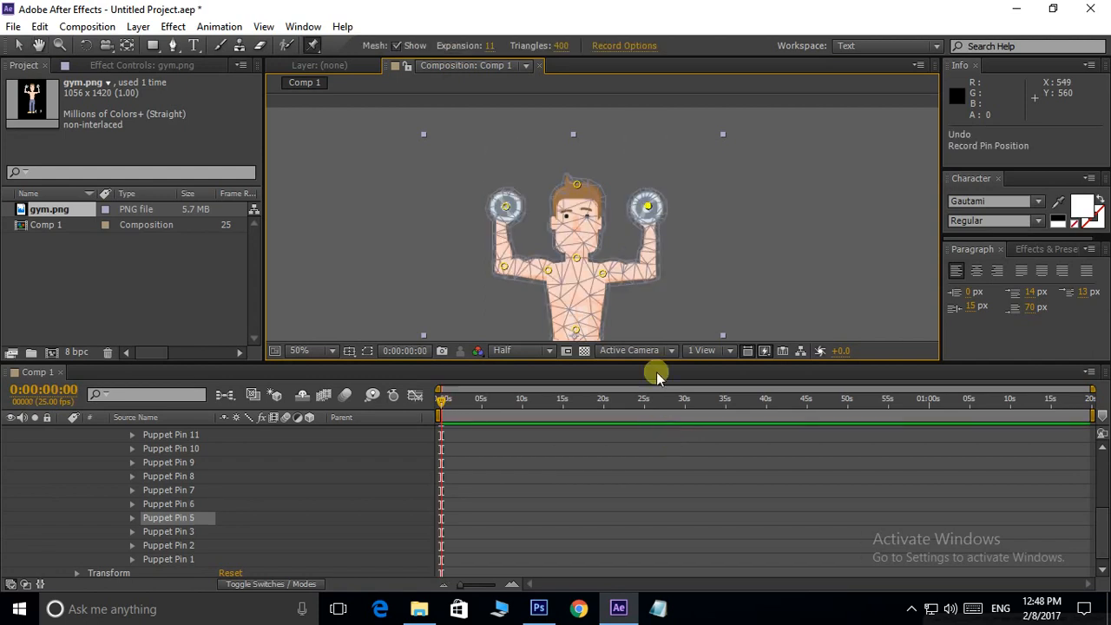
# Step: Move the pin of the dumbbell on the image's right side in front of the character's face
pyautogui.moveTo(615, 231); pyautogui.dragTo(560, 224)
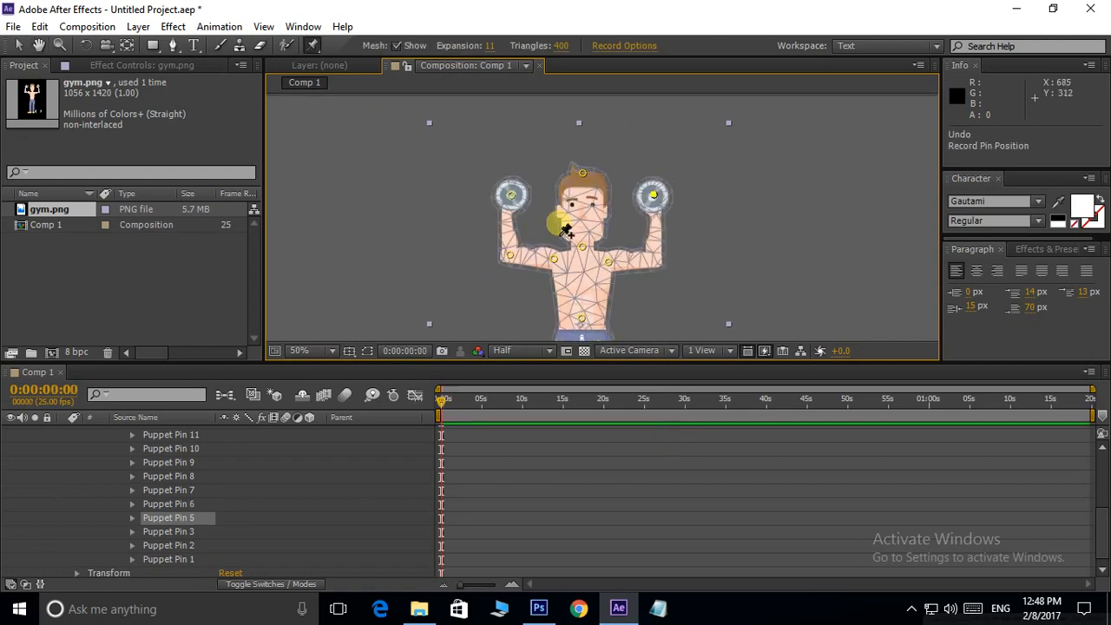
pyautogui.scroll(4, 566, 230)
pyautogui.scroll(-2, 599, 277)
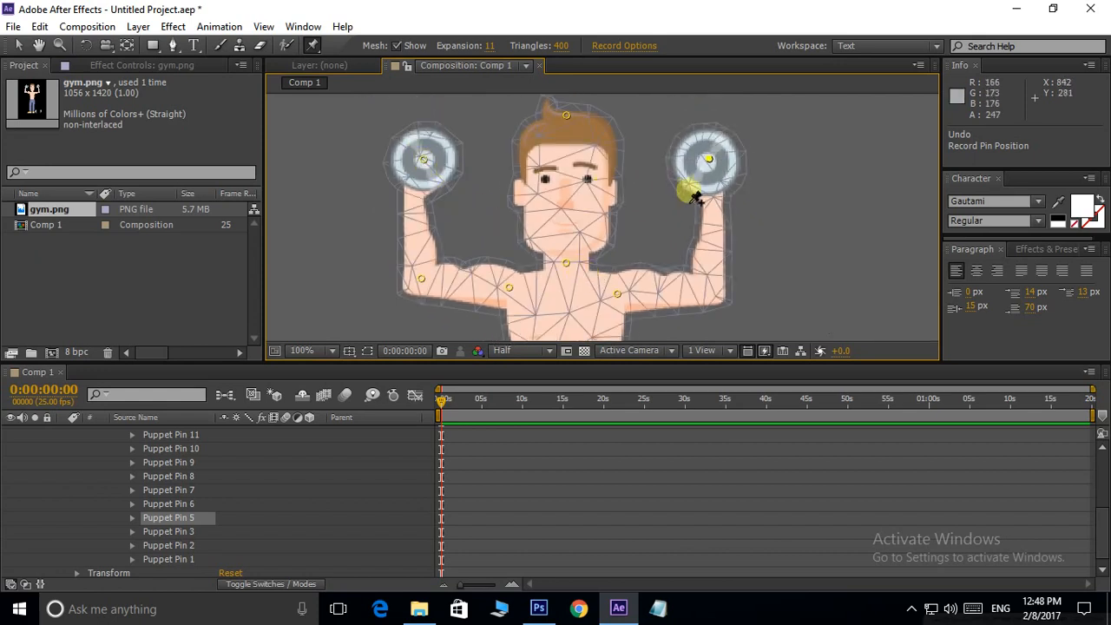
pyautogui.moveTo(708, 162); pyautogui.dragTo(587, 176)
pyautogui.moveTo(599, 231); pyautogui.dragTo(600, 238)
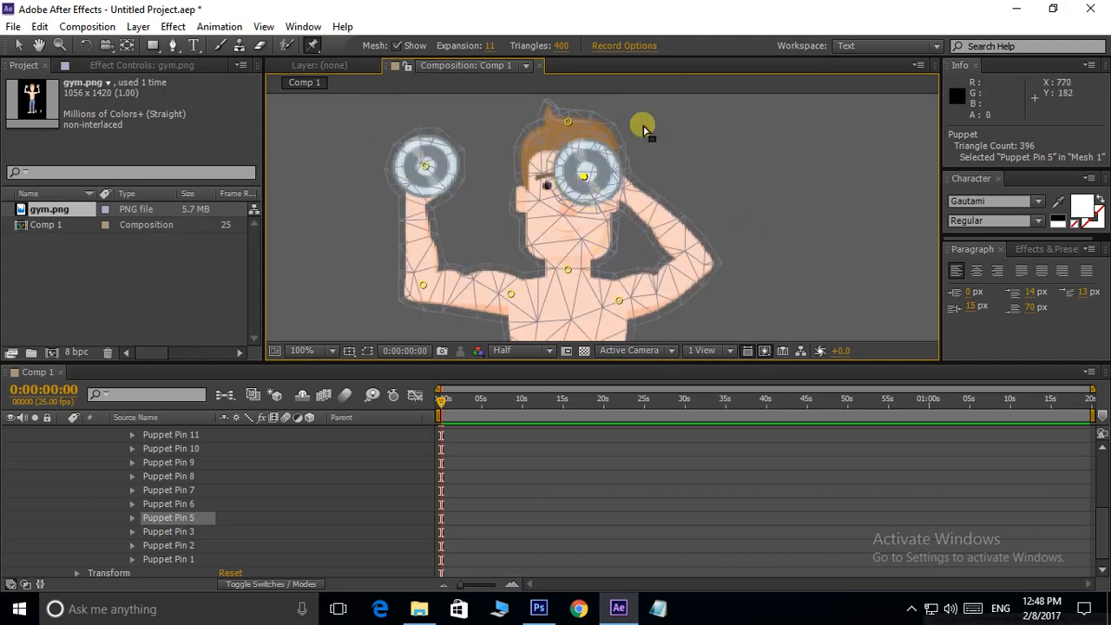
# Step: Hide the puppet mesh and place the two dumbbell pins on either side of the head, slightly closer in than at the start
pyautogui.click(396, 45)
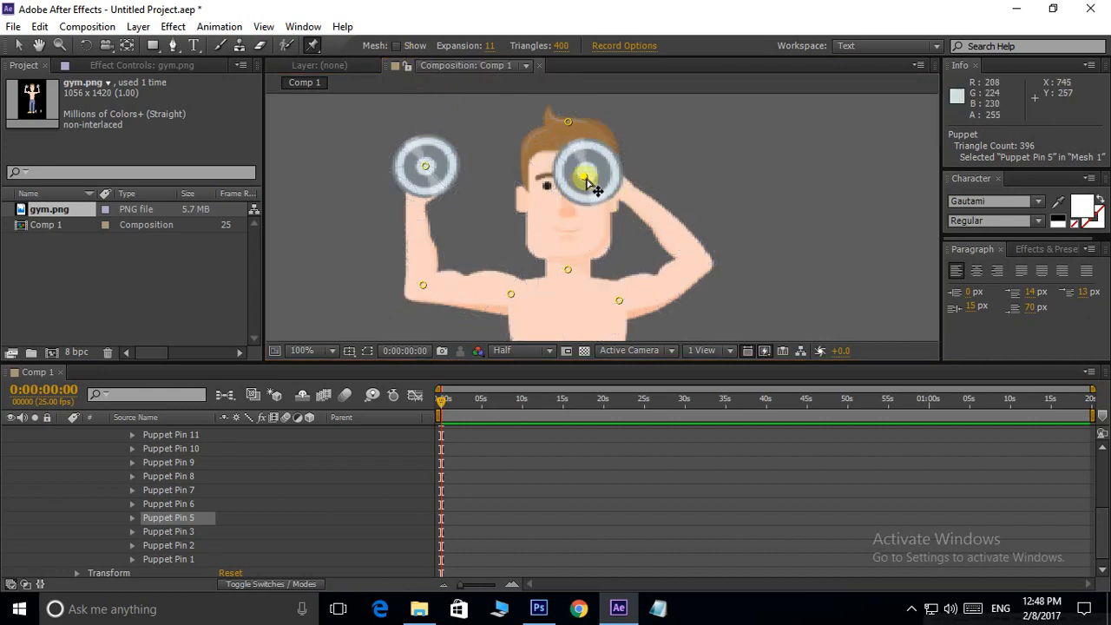
pyautogui.moveTo(588, 179); pyautogui.dragTo(740, 176)
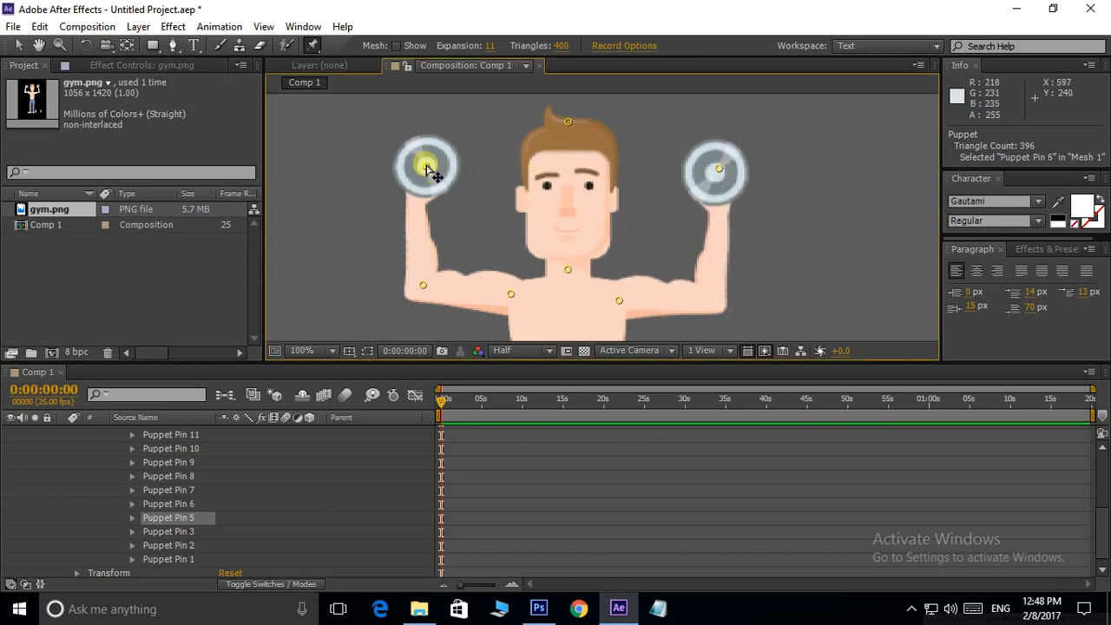
pyautogui.moveTo(426, 168)
pyautogui.mouseDown()
pyautogui.moveTo(541, 164)
pyautogui.moveTo(426, 183)
pyautogui.moveTo(558, 173)
pyautogui.moveTo(444, 167)
pyautogui.moveTo(555, 164)
pyautogui.moveTo(414, 176)
pyautogui.moveTo(585, 164)
pyautogui.moveTo(444, 164)
pyautogui.mouseUp()
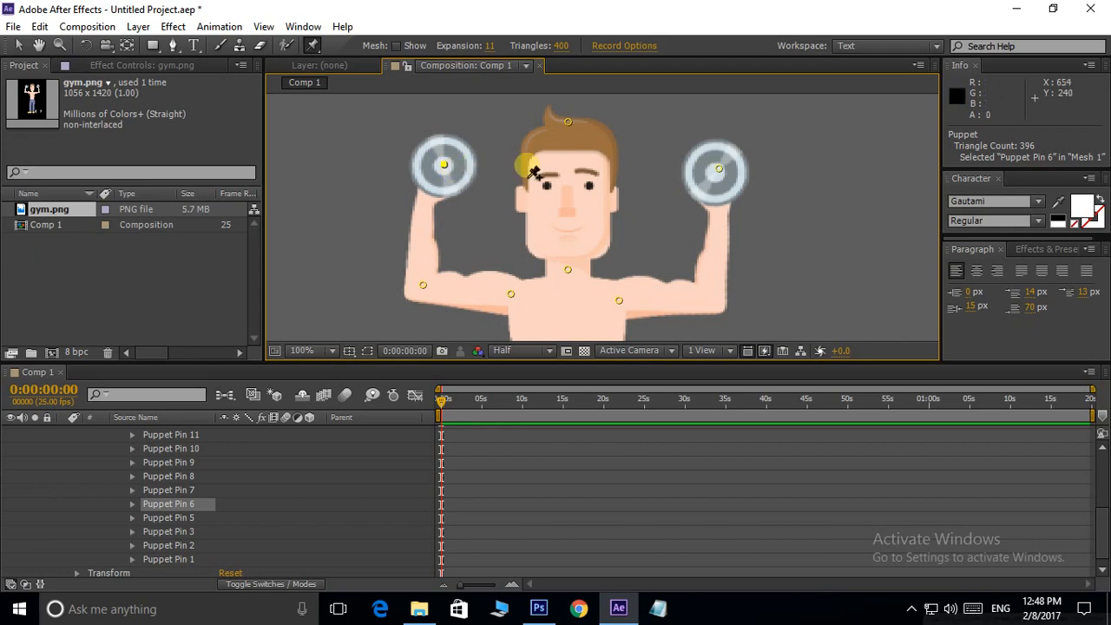
pyautogui.moveTo(715, 170)
pyautogui.mouseDown()
pyautogui.moveTo(582, 184)
pyautogui.moveTo(720, 174)
pyautogui.moveTo(700, 168)
pyautogui.mouseUp()
pyautogui.moveTo(444, 165); pyautogui.dragTo(461, 178)
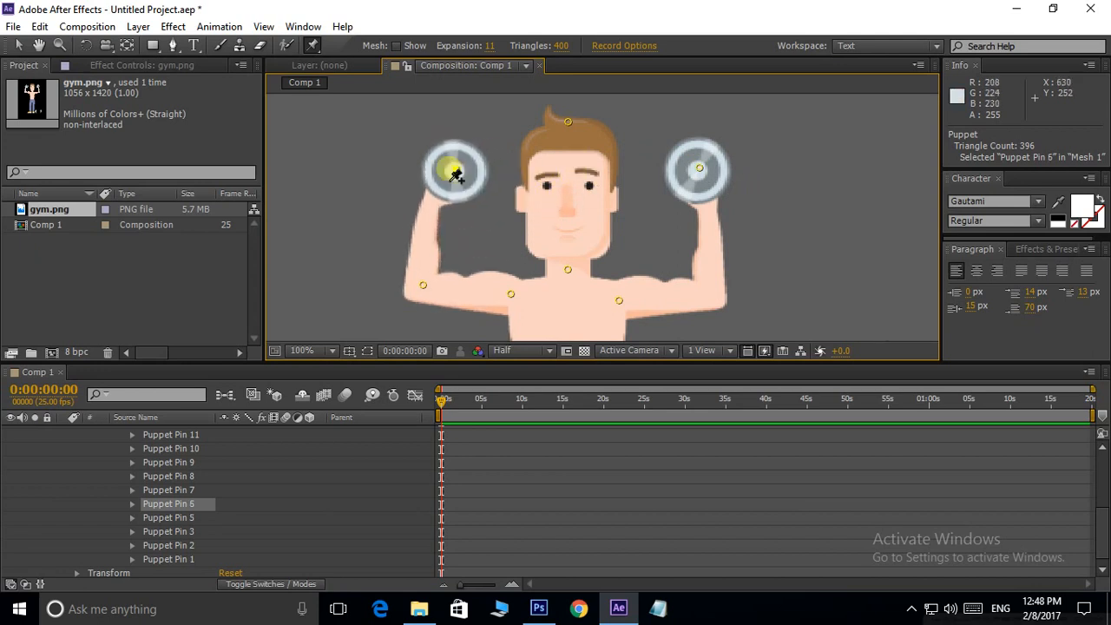
# Step: Add a Puppet Overlap pin to the dumbbell on the image's left side and reposition it near that dumbbell's upper edge
pyautogui.click(313, 45)
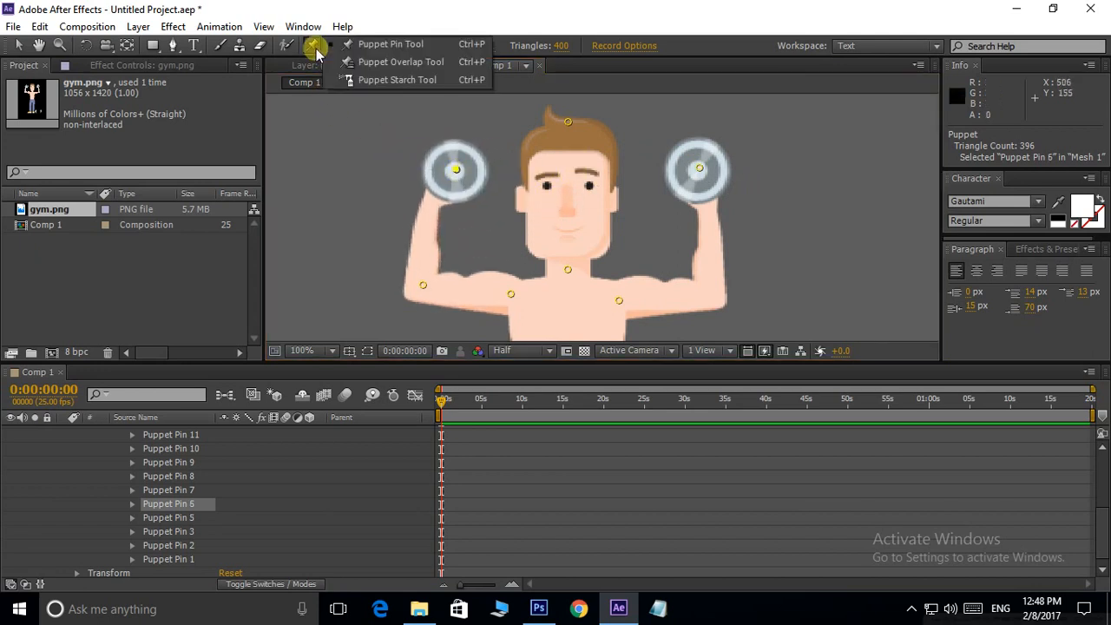
pyautogui.click(402, 62)
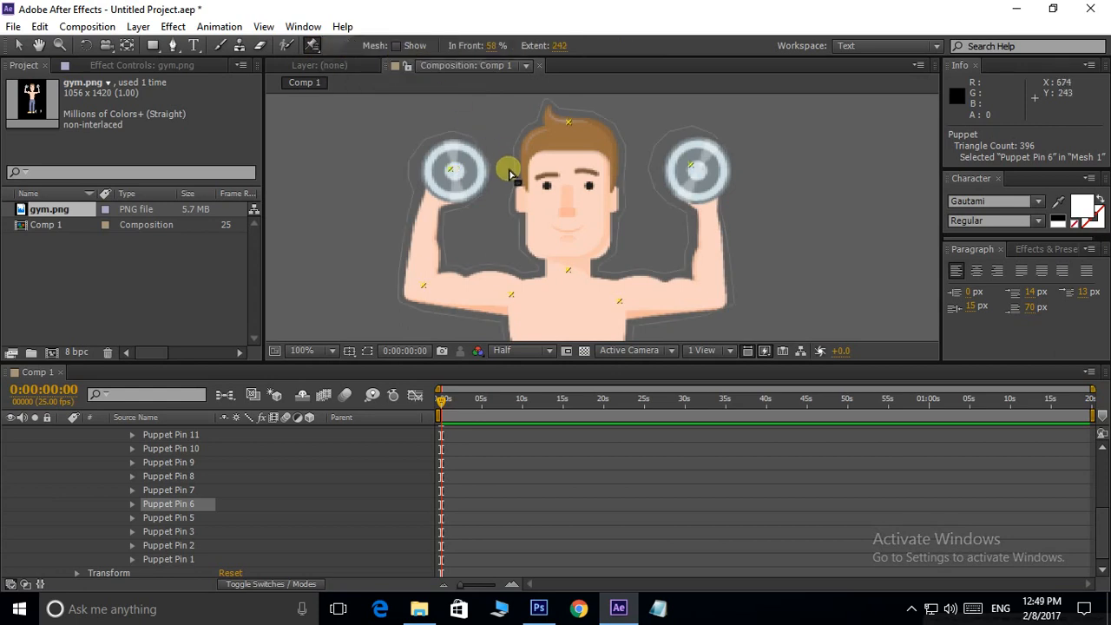
pyautogui.click(452, 170)
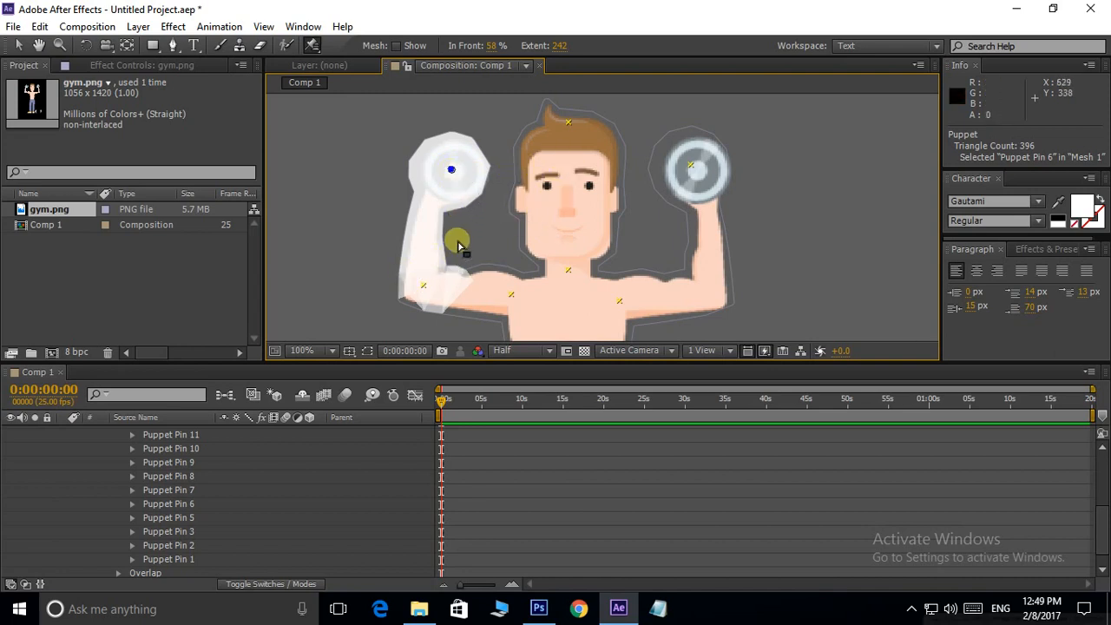
pyautogui.moveTo(450, 157); pyautogui.dragTo(449, 141)
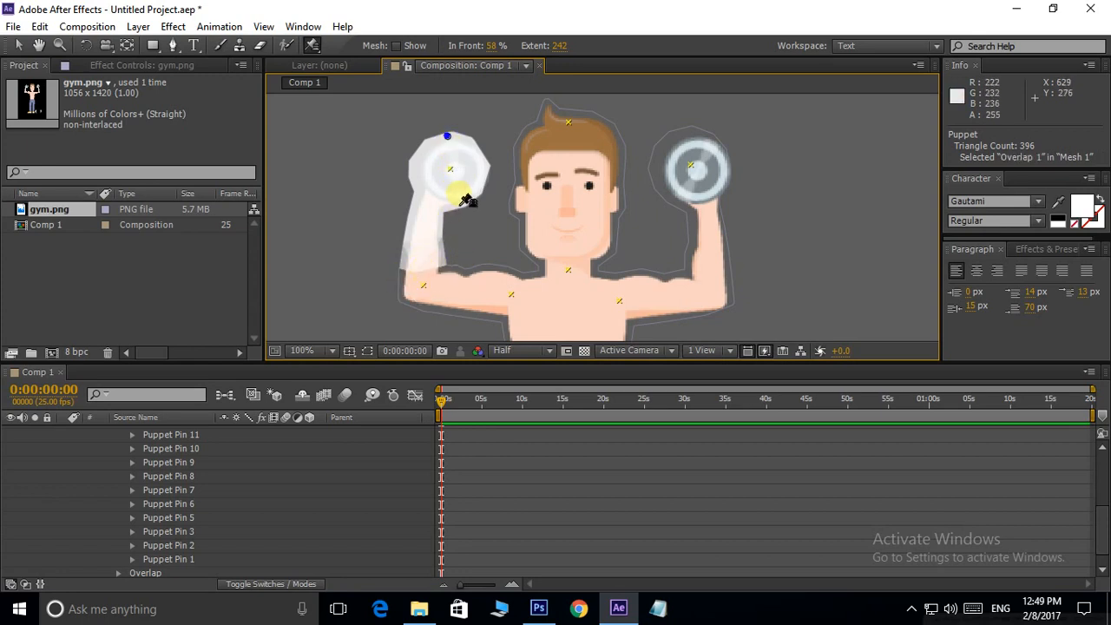
pyautogui.moveTo(448, 136)
pyautogui.mouseDown()
pyautogui.moveTo(469, 199)
pyautogui.moveTo(452, 139)
pyautogui.mouseUp()
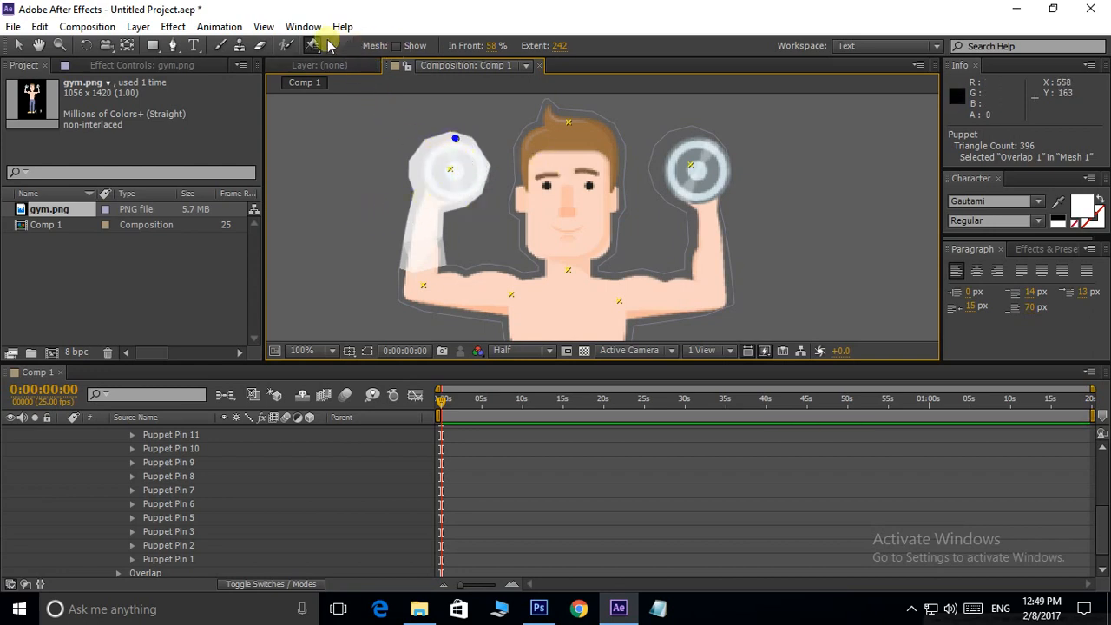
# Step: Return to the Puppet Pin tool and bring the dumbbell with the overlap pin in front of the face
pyautogui.moveTo(313, 46); pyautogui.dragTo(347, 47)
pyautogui.moveTo(456, 170); pyautogui.dragTo(568, 170)
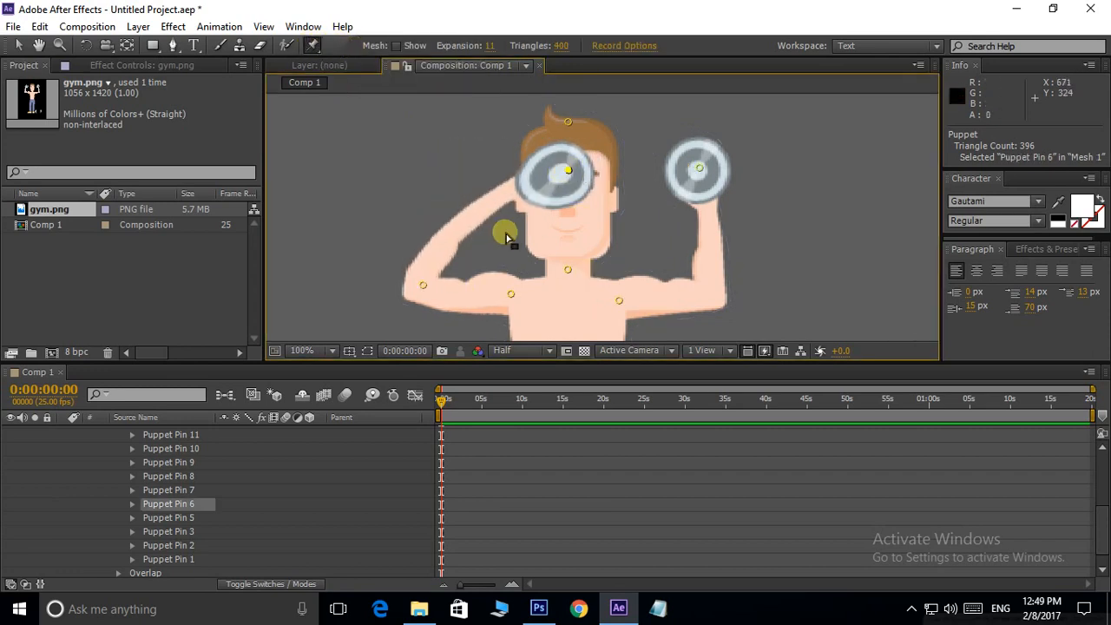
pyautogui.click(312, 45)
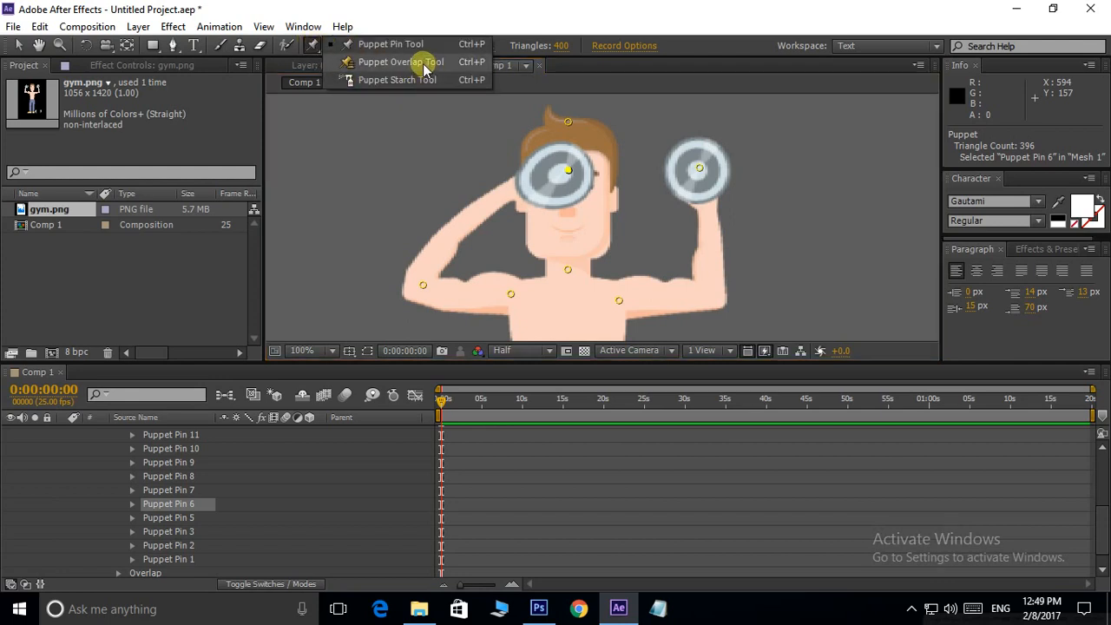
pyautogui.click(423, 63)
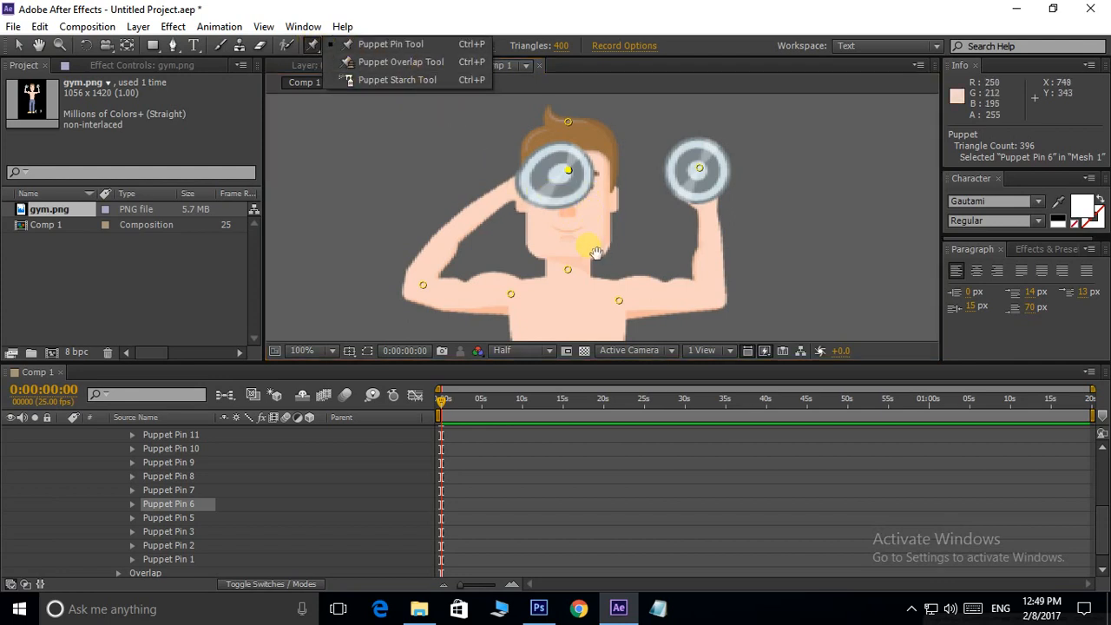
pyautogui.scroll(-10, 595, 252)
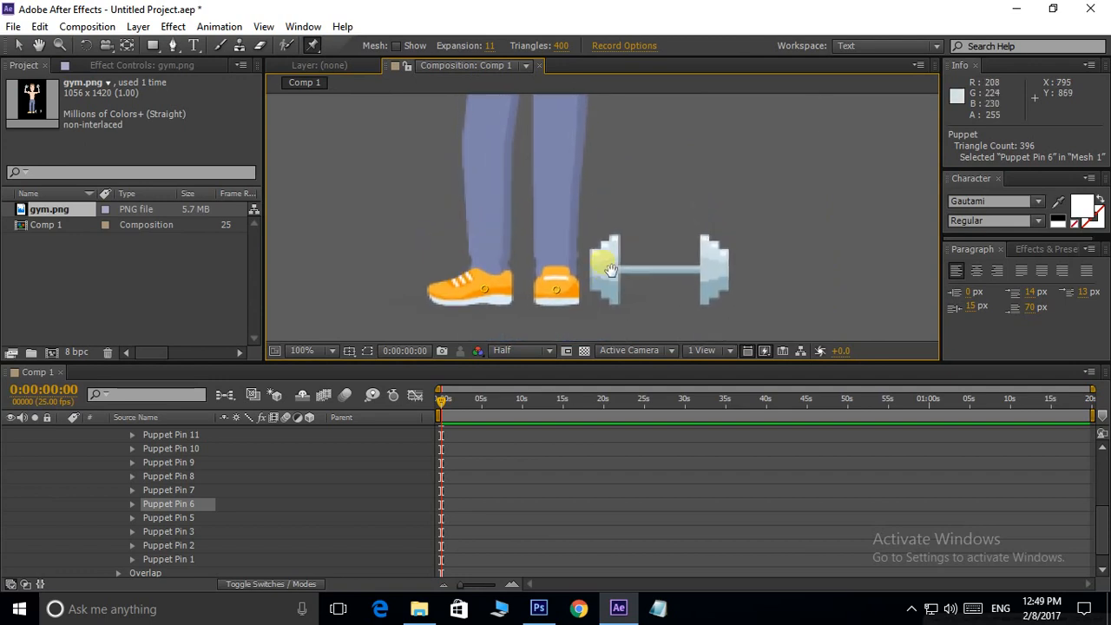
pyautogui.moveTo(609, 269); pyautogui.dragTo(596, 311)
pyautogui.scroll(-1, 571, 204)
pyautogui.moveTo(568, 156); pyautogui.dragTo(549, 293)
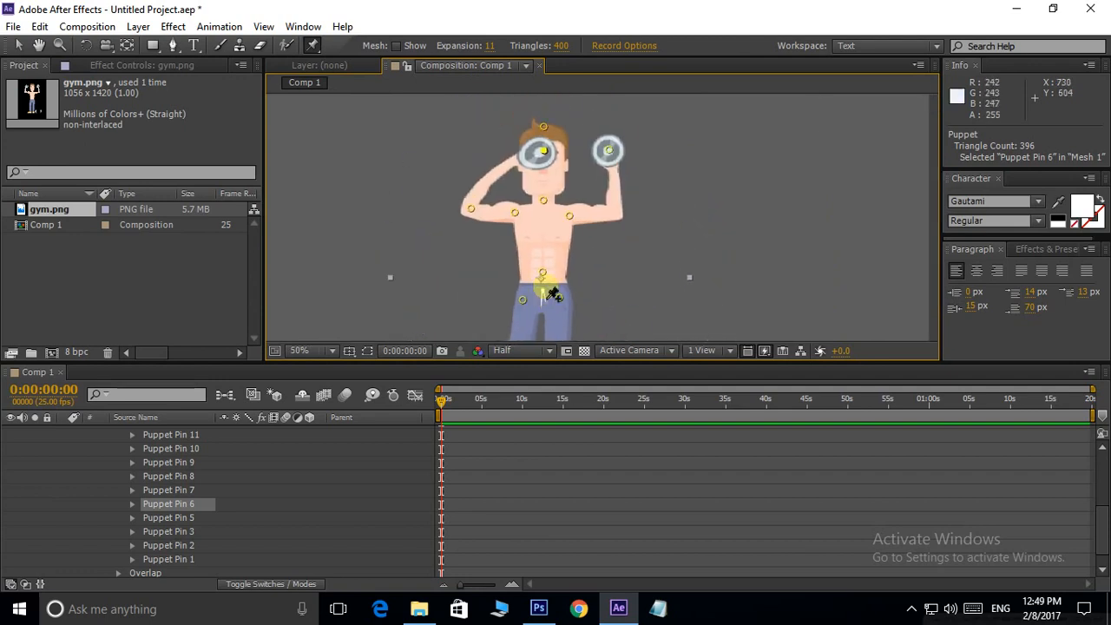
pyautogui.moveTo(552, 222); pyautogui.dragTo(533, 247)
pyautogui.moveTo(604, 282); pyautogui.dragTo(592, 260)
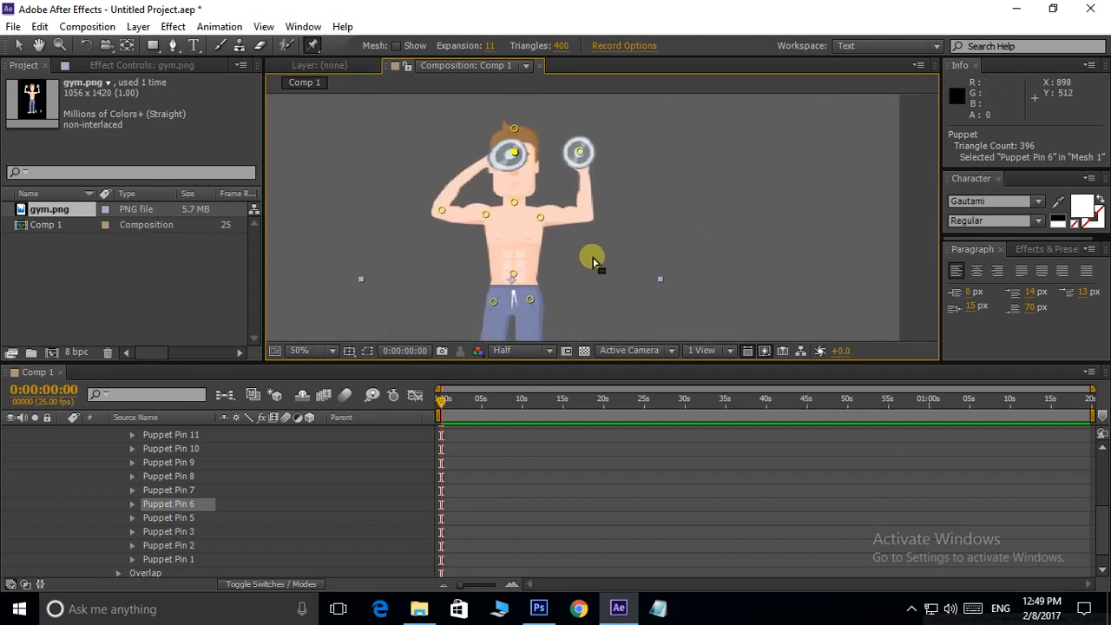
# Step: Undo the last dumbbell pin move that placed the dumbbell over the face
pyautogui.click(313, 45)
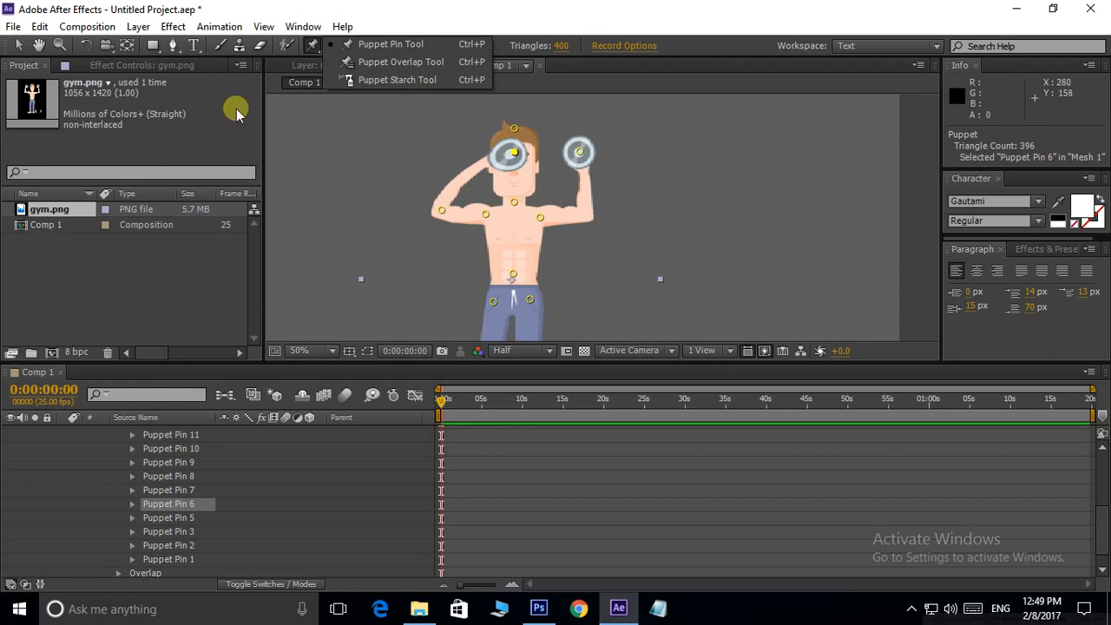
pyautogui.click(311, 40)
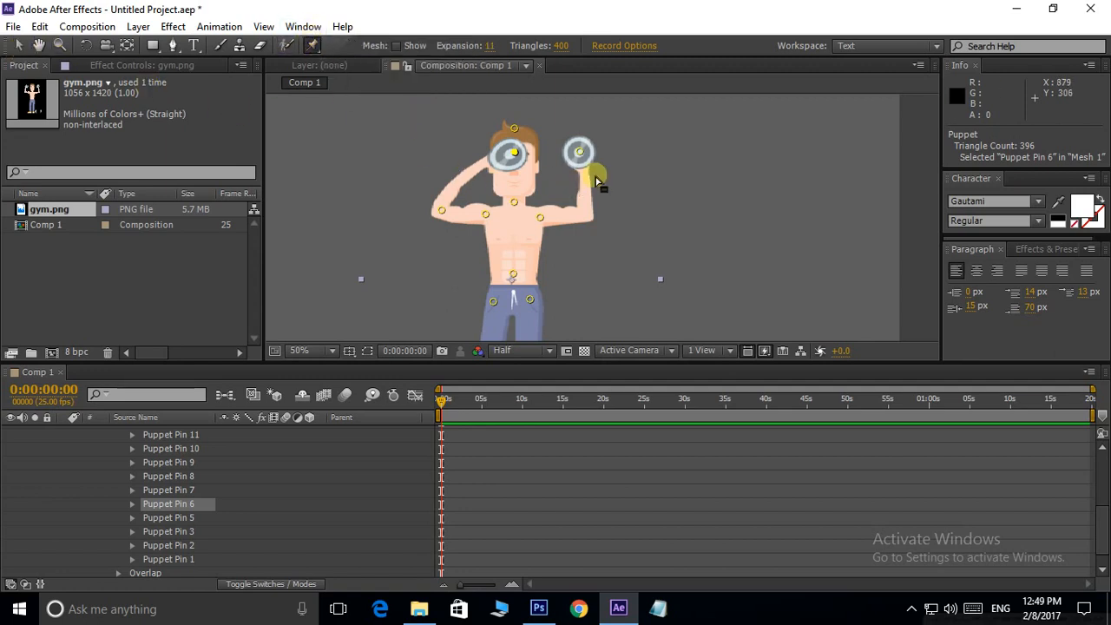
pyautogui.hotkey('ctrl', 'z')
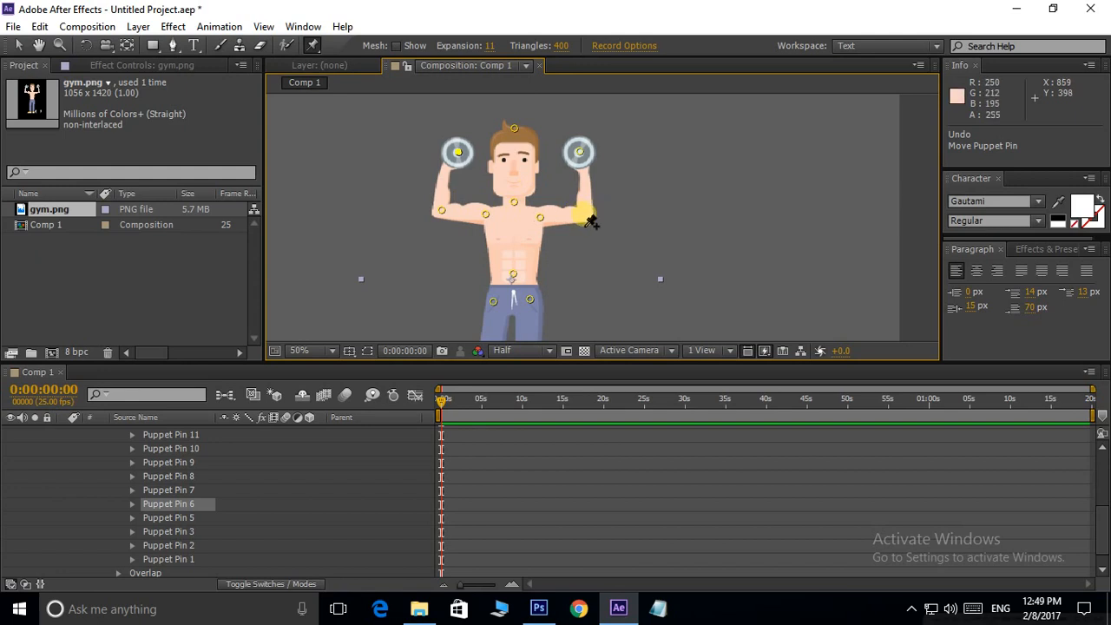
# Step: Add a Puppet pin to the elbow on the image's right side, keeping the Puppet Pin tool active
pyautogui.click(585, 215)
pyautogui.scroll(1, 585, 239)
pyautogui.moveTo(548, 188); pyautogui.dragTo(599, 188)
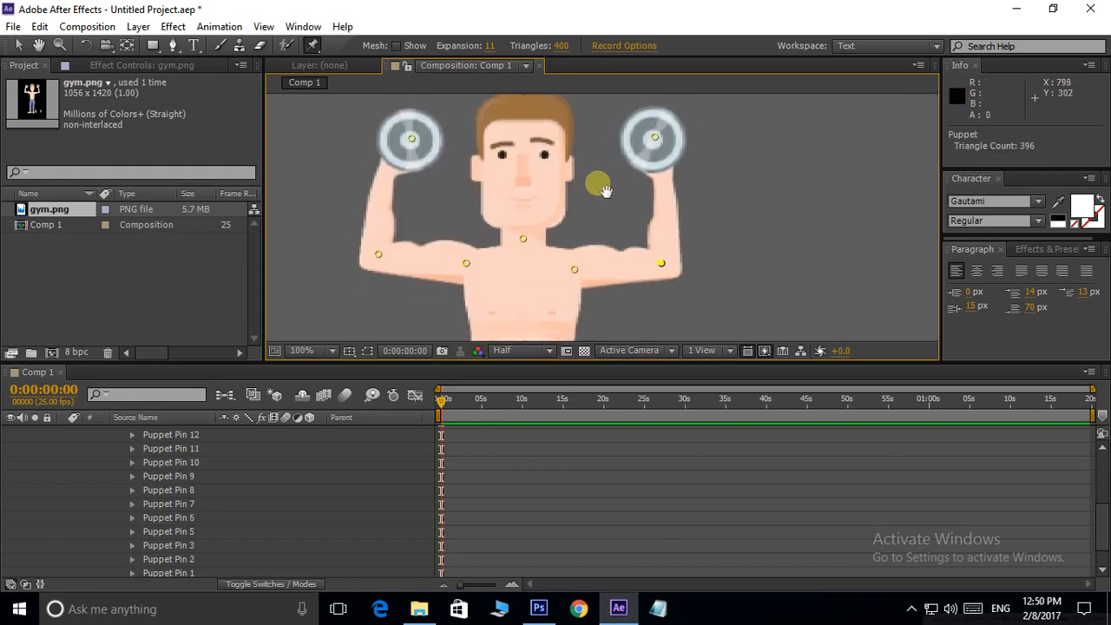
pyautogui.moveTo(685, 192); pyautogui.dragTo(693, 201)
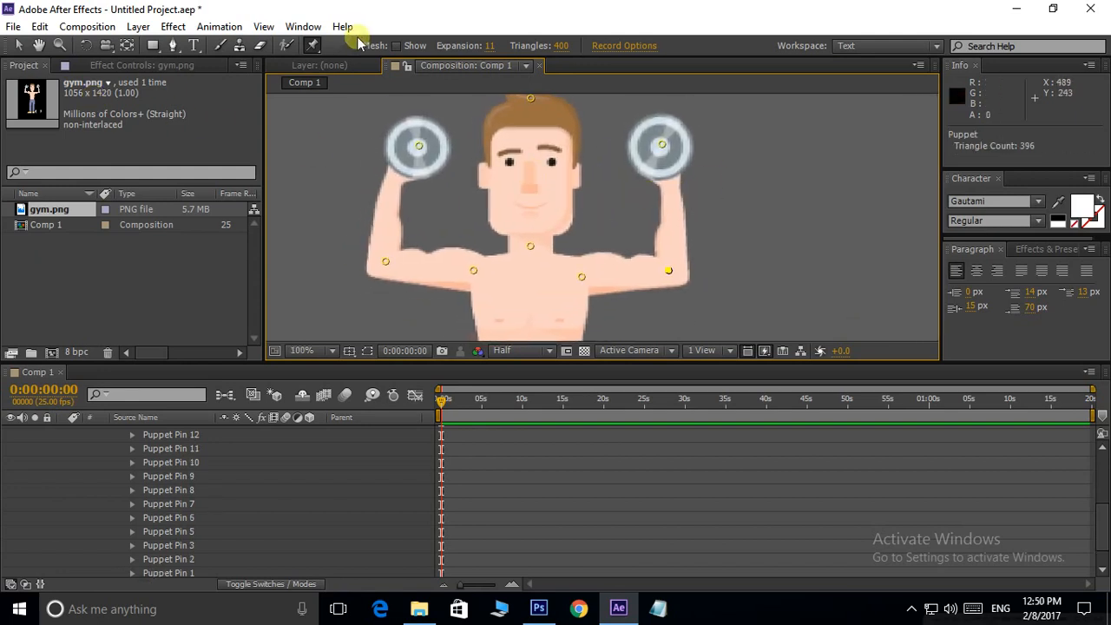
pyautogui.moveTo(312, 45); pyautogui.dragTo(365, 44)
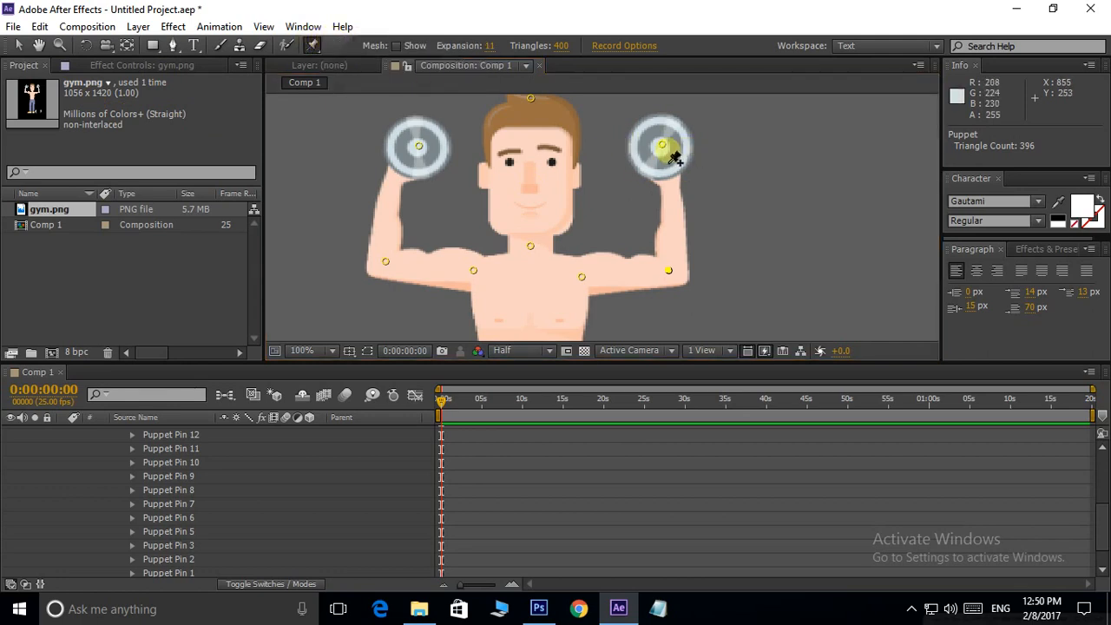
# Step: Swing the dumbbell on the image's right side outward and down, and try the same on the opposite dumbbell before undoing that second move
pyautogui.moveTo(665, 149); pyautogui.dragTo(715, 210)
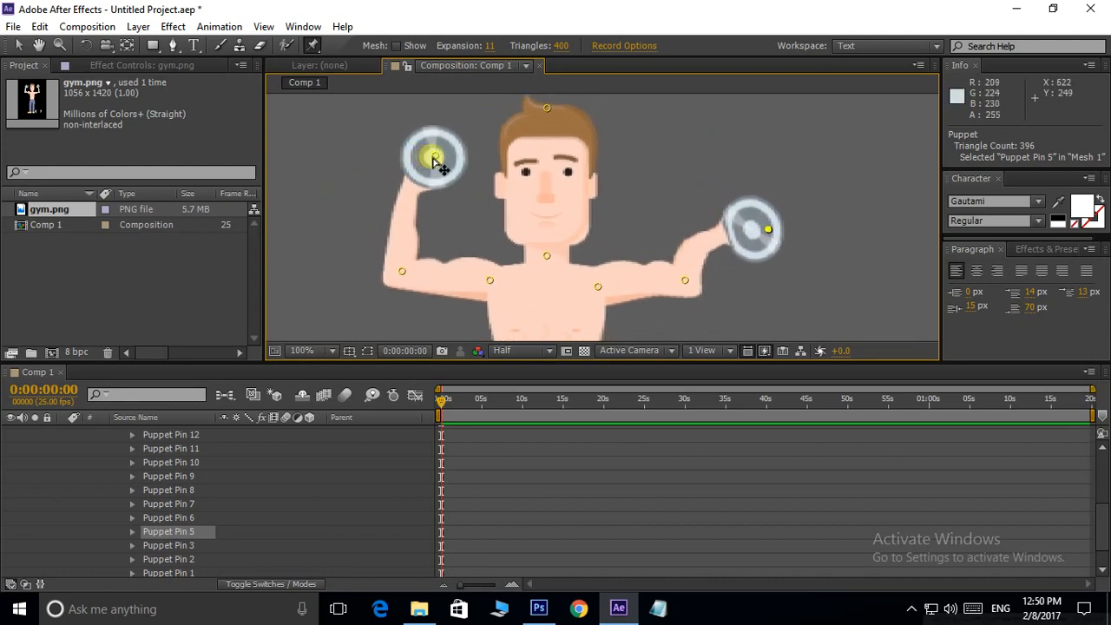
pyautogui.moveTo(435, 157); pyautogui.dragTo(310, 210)
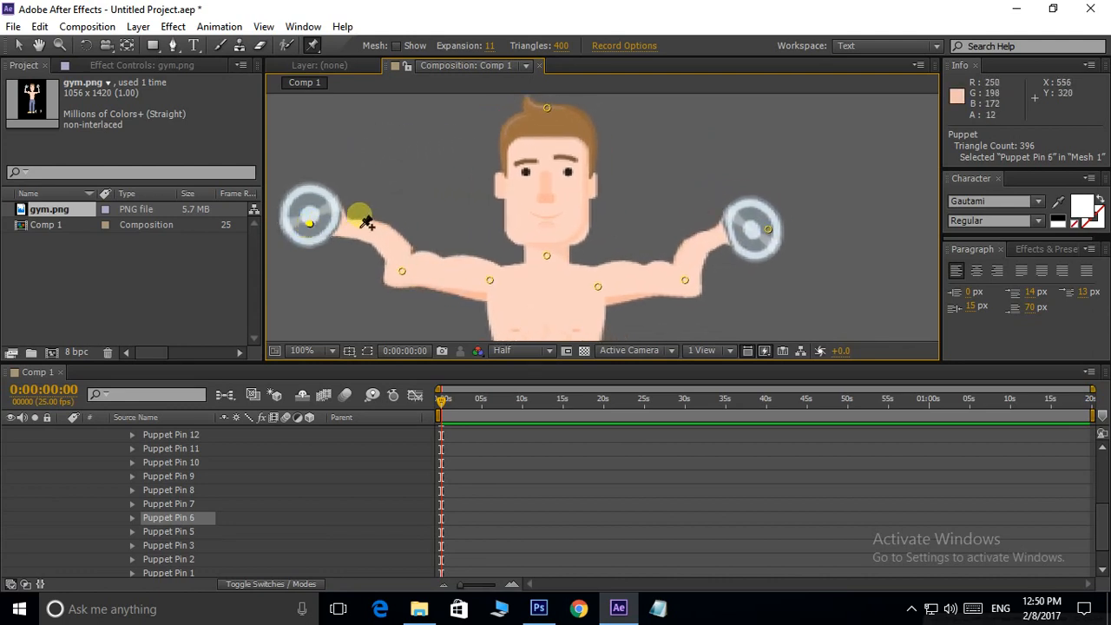
pyautogui.hotkey('ctrl', 'z')
# Step: Add a Puppet Starch pin to the dumbbell on the image's left side and reposition it near that dumbbell's upper edge
pyautogui.click(313, 45)
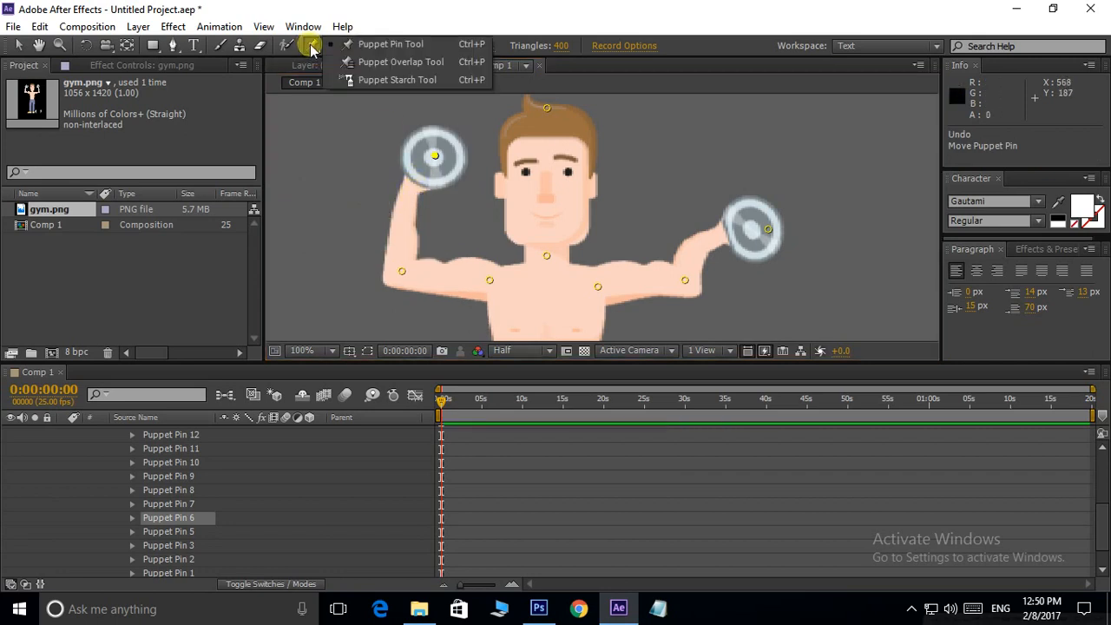
pyautogui.click(376, 81)
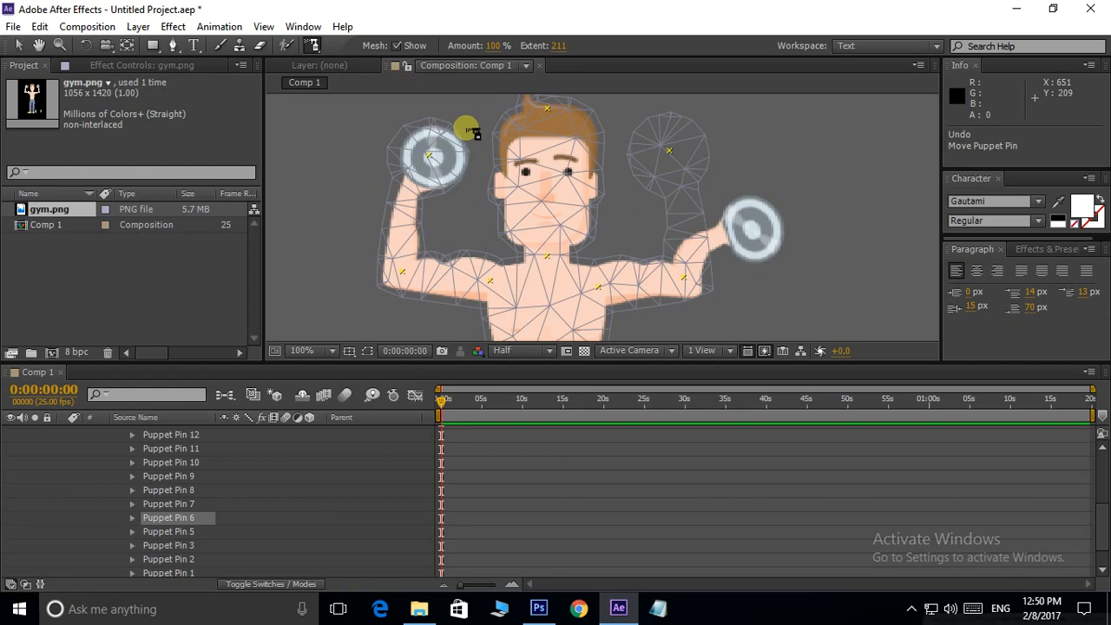
pyautogui.click(429, 154)
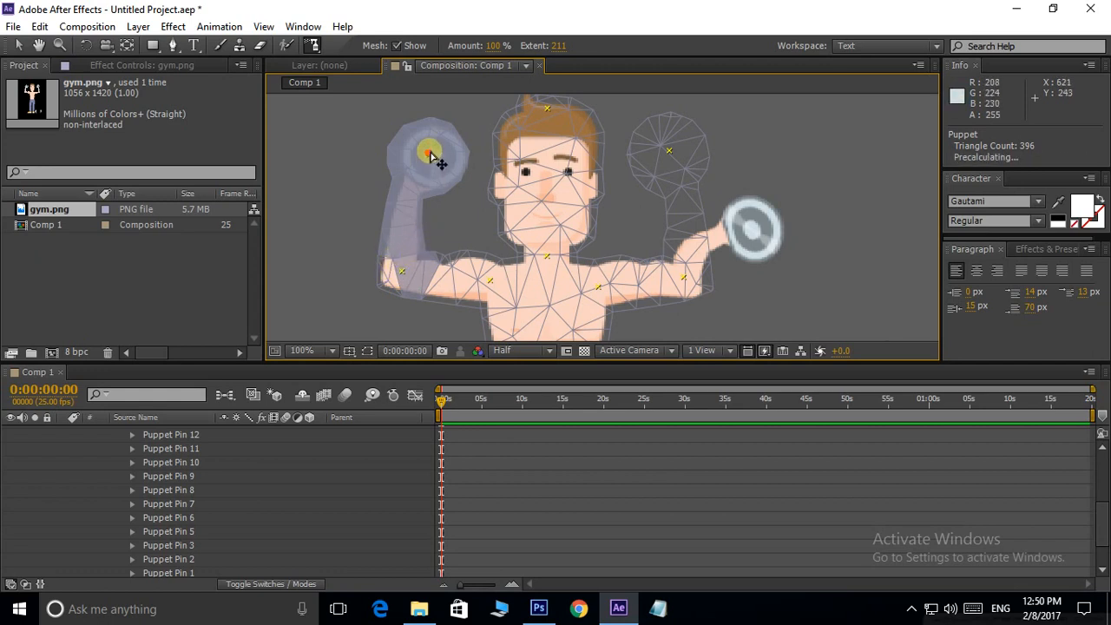
pyautogui.moveTo(431, 155); pyautogui.dragTo(432, 130)
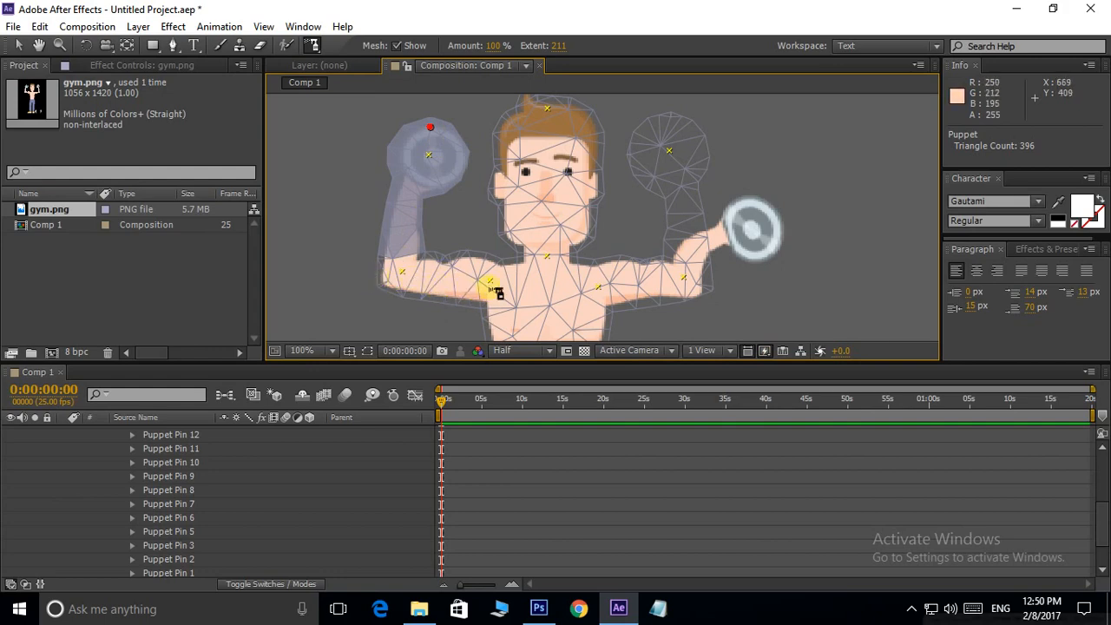
# Step: Add a Starch pin to the upper arm on the image's left side, reduce its extent to 46 and nudge it toward the elbow
pyautogui.click(448, 280)
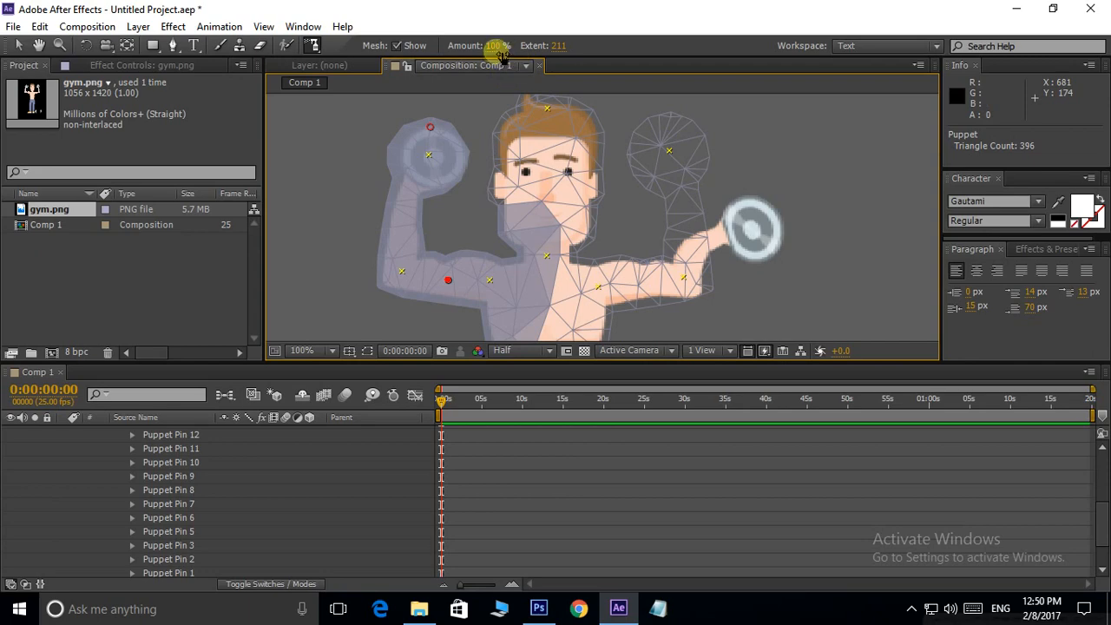
pyautogui.moveTo(566, 47); pyautogui.dragTo(436, 44)
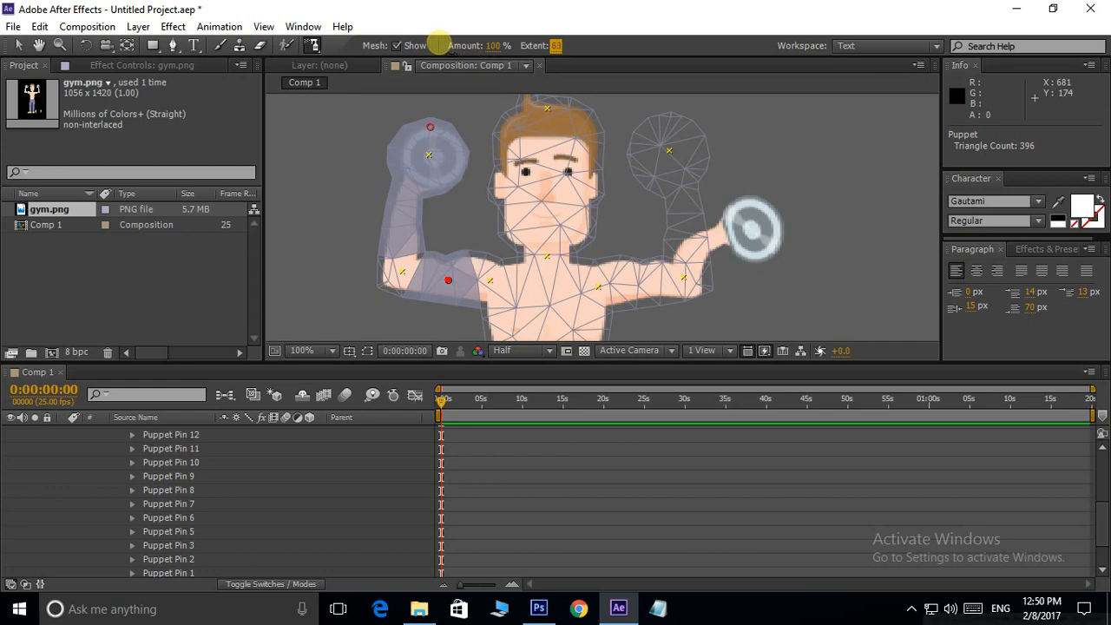
pyautogui.moveTo(436, 43); pyautogui.dragTo(450, 45)
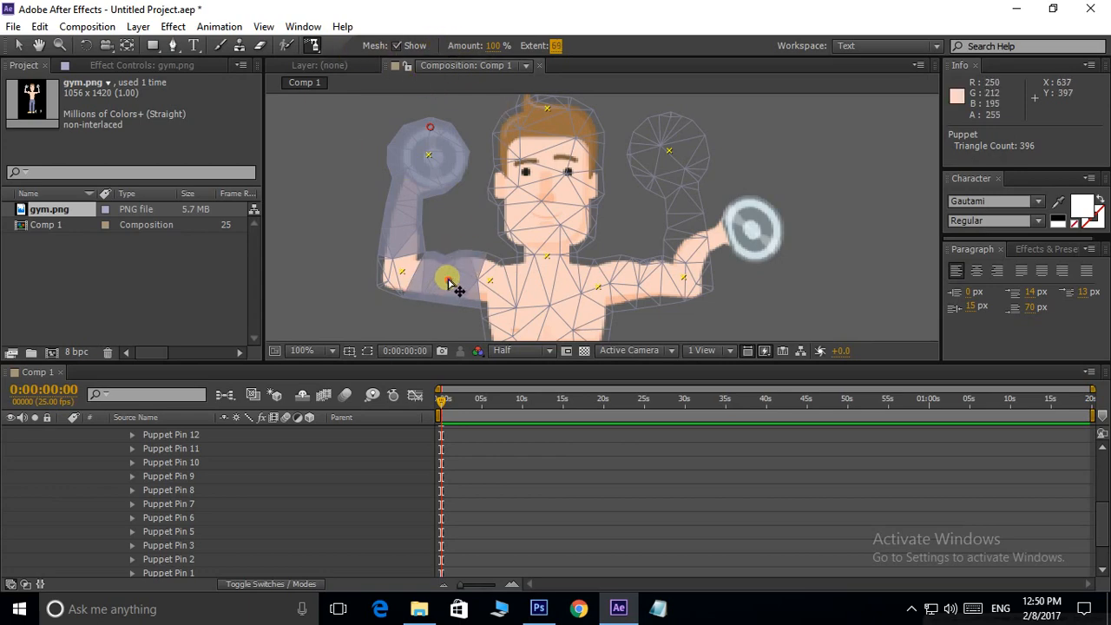
pyautogui.moveTo(451, 282)
pyautogui.mouseDown()
pyautogui.moveTo(463, 285)
pyautogui.moveTo(446, 278)
pyautogui.mouseUp()
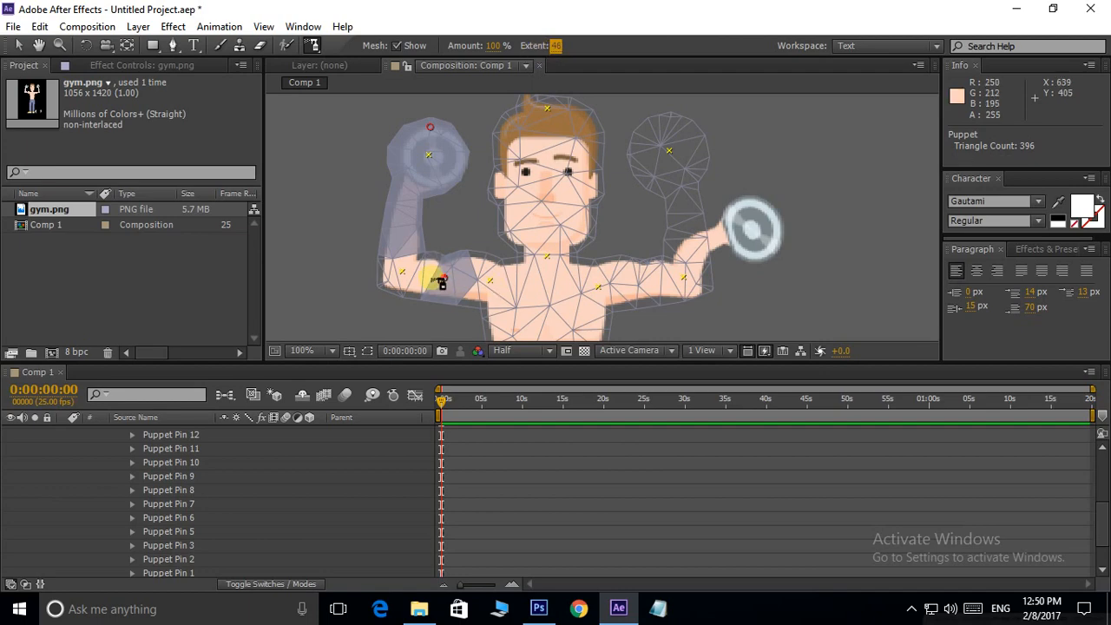
# Step: Return to the Puppet Pin tool and test the starched arms by moving both dumbbell pins, leaving the image-right dumbbell slightly higher and closer in
pyautogui.moveTo(604, 146); pyautogui.dragTo(602, 169)
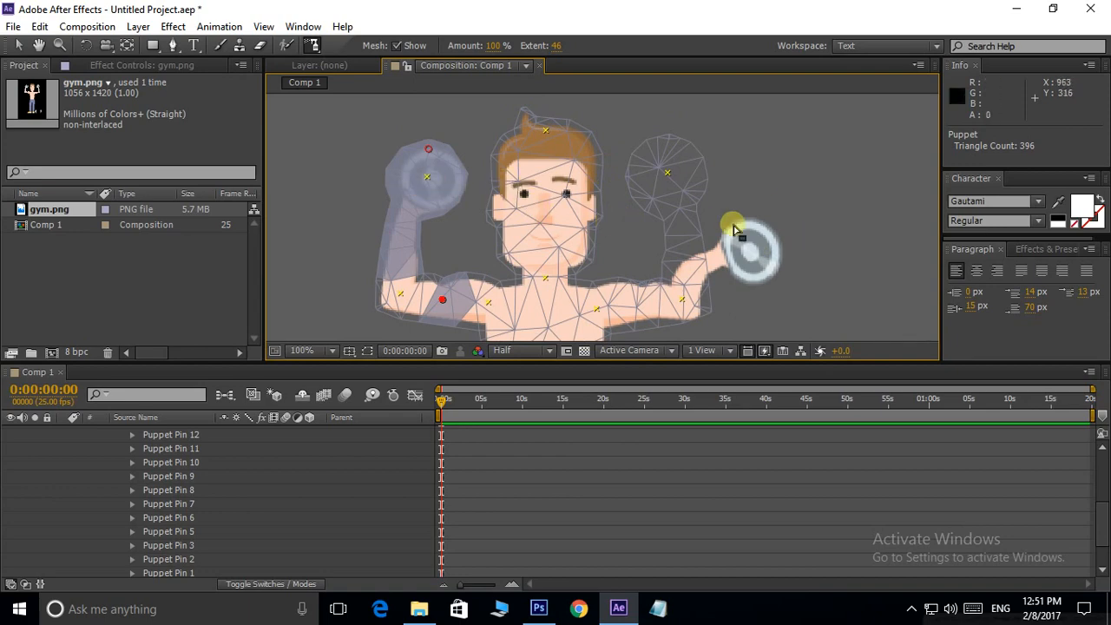
pyautogui.moveTo(314, 45); pyautogui.dragTo(369, 46)
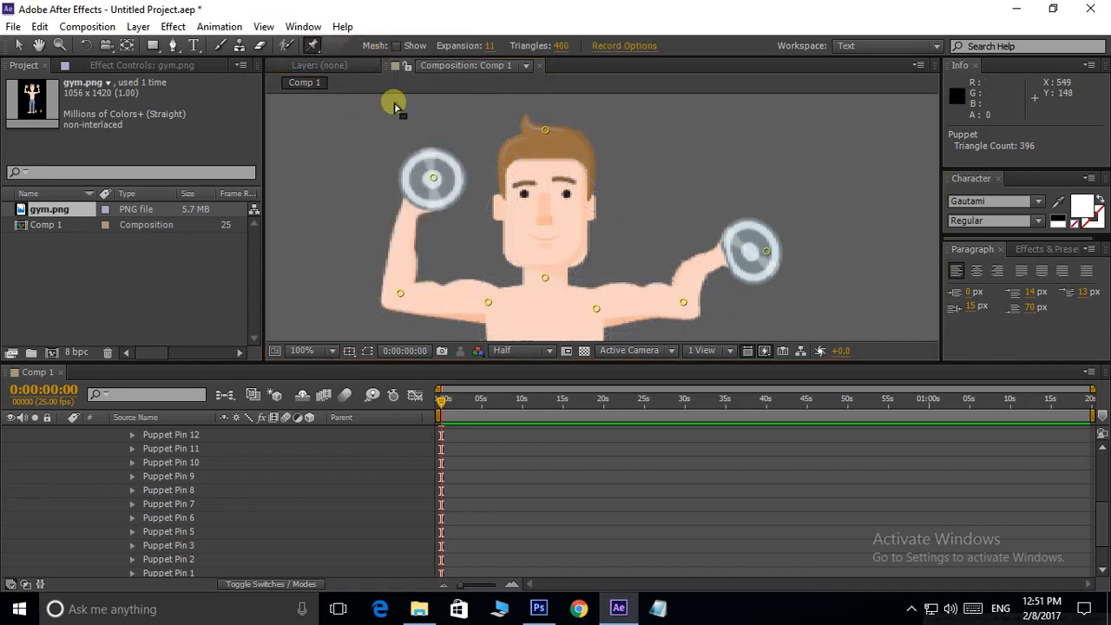
pyautogui.moveTo(434, 179); pyautogui.dragTo(399, 182)
pyautogui.moveTo(768, 254); pyautogui.dragTo(735, 221)
pyautogui.moveTo(400, 185); pyautogui.dragTo(426, 182)
pyautogui.scroll(-2, 604, 187)
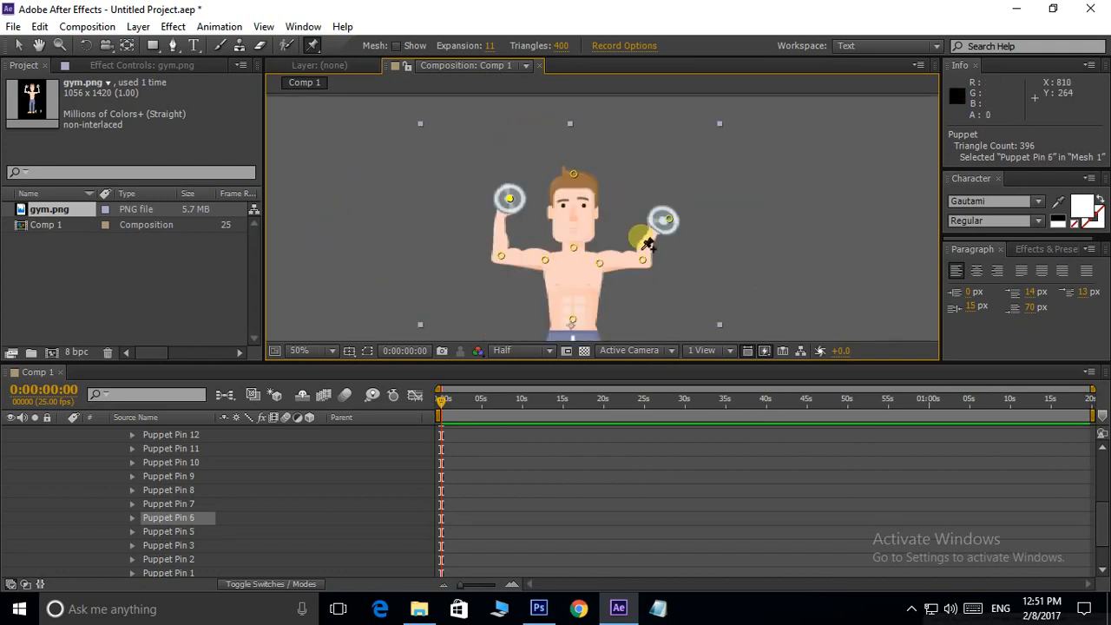
# Step: Delete Mesh 1 from the gym.png layer's Puppet effect
pyautogui.click(33, 273)
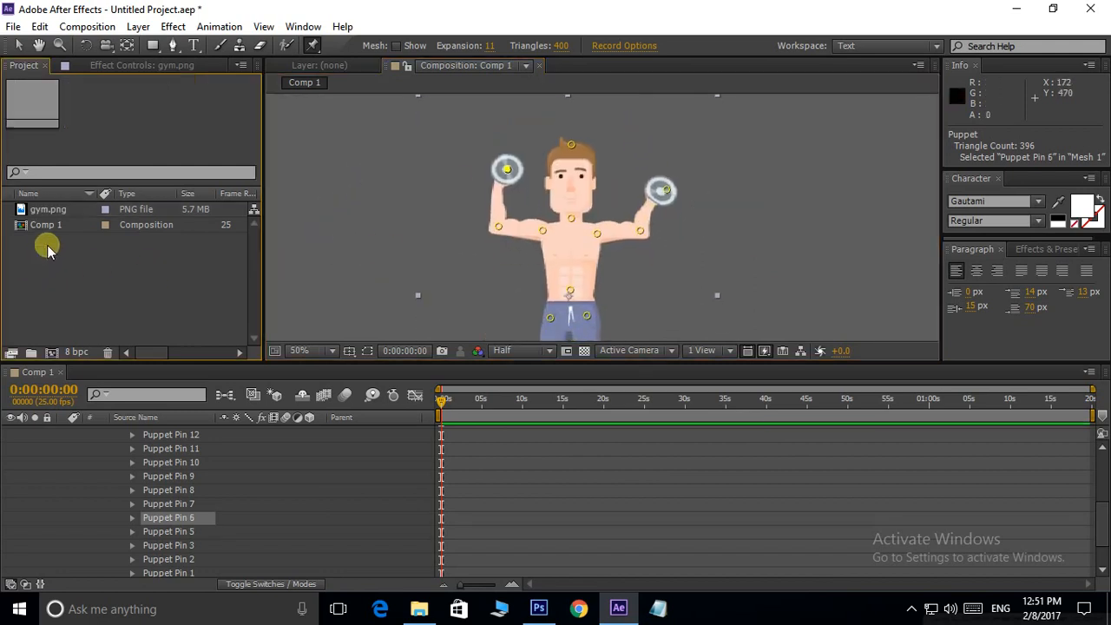
pyautogui.click(50, 210)
pyautogui.scroll(5, 121, 434)
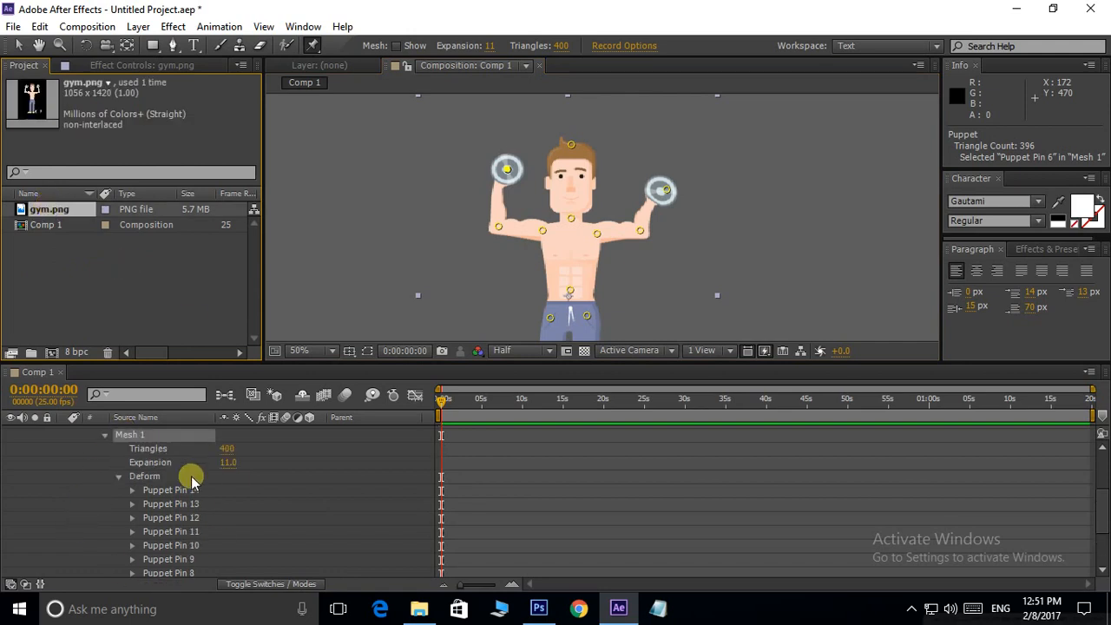
pyautogui.click(169, 436)
pyautogui.press('Delete')
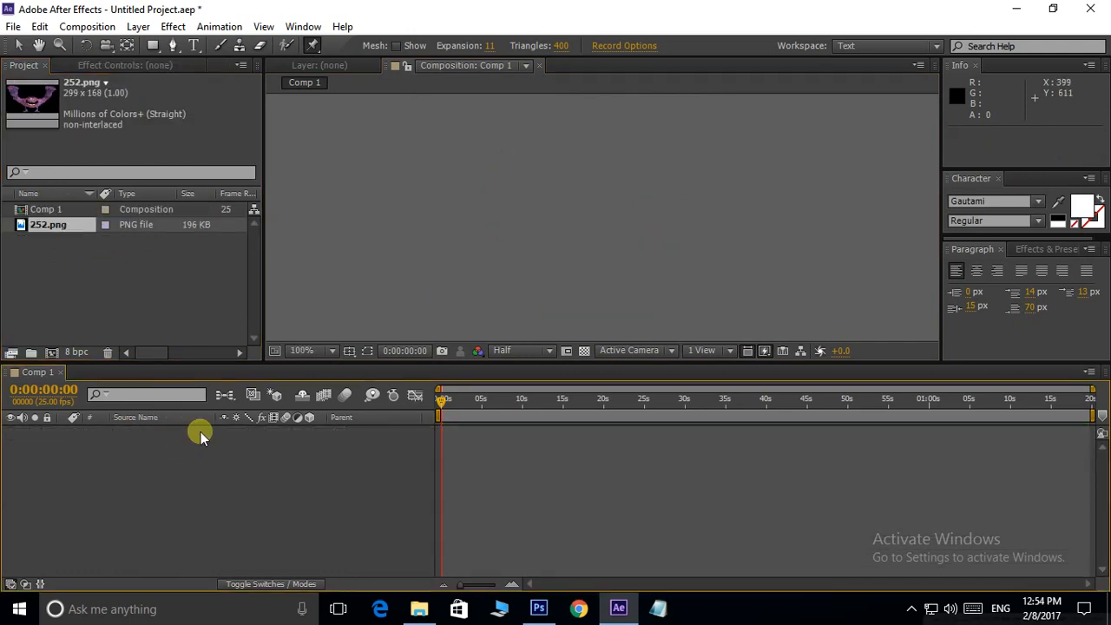
# Step: Remove 252.png from the project and import 2525.png from the pupet tool folder as footage
pyautogui.click(54, 226)
pyautogui.press('Delete')
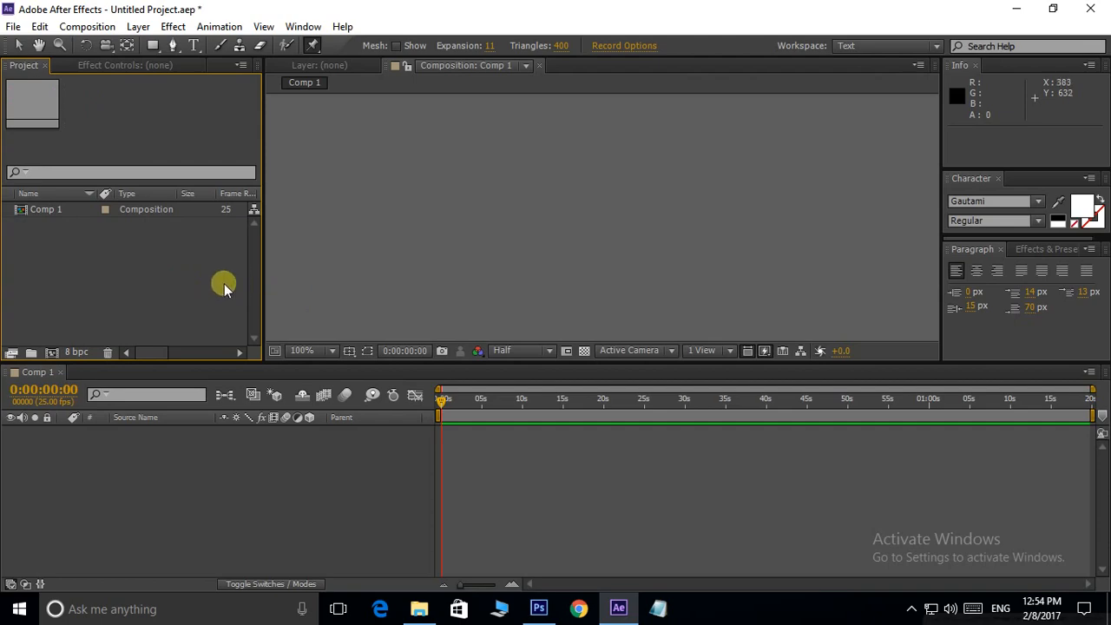
pyautogui.doubleClick(134, 273)
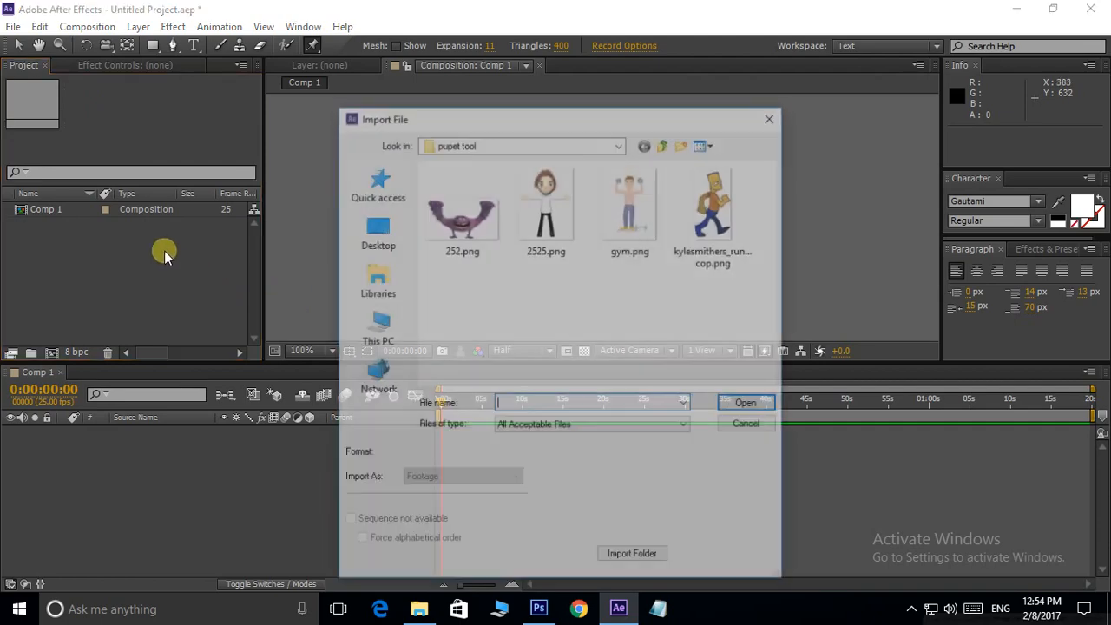
pyautogui.click(450, 232)
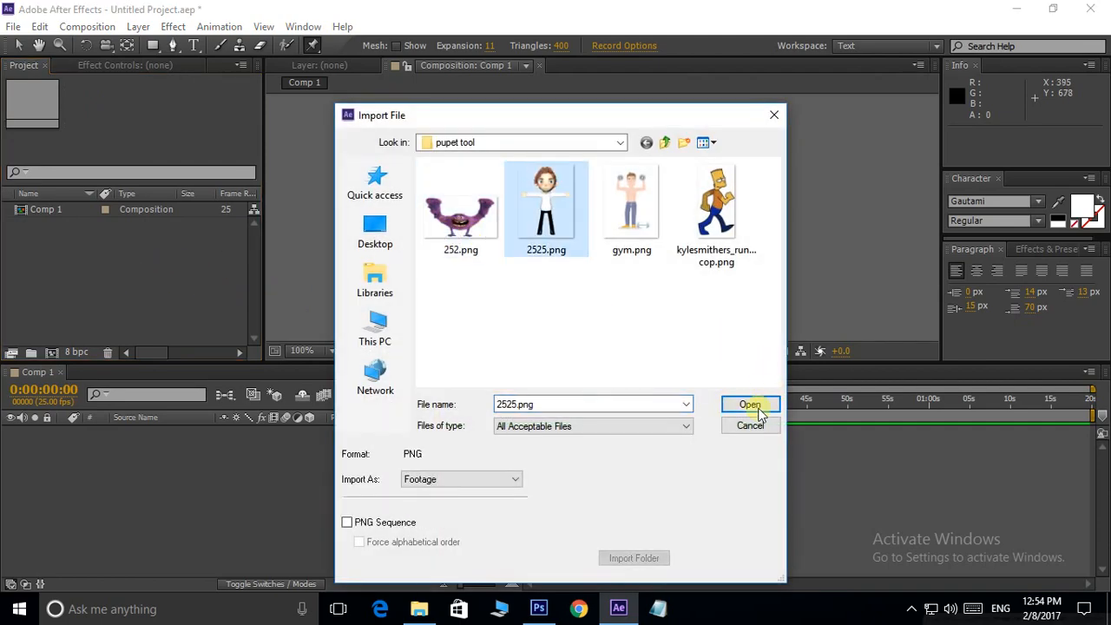
pyautogui.click(749, 405)
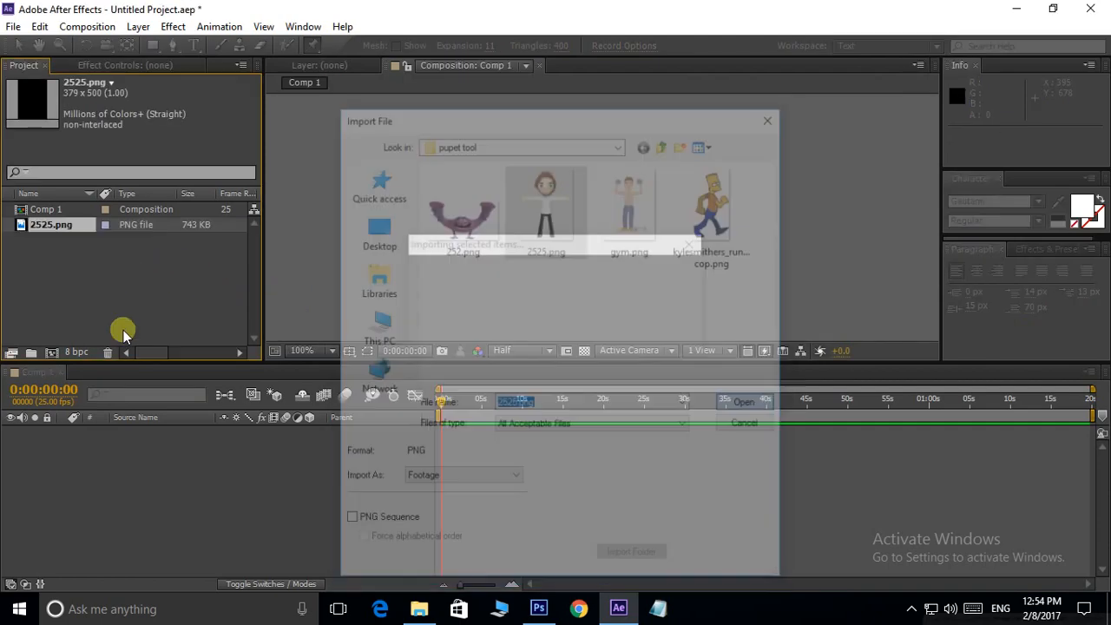
# Step: Place 2525.png in Comp 1 and scale the layer up to 118% near the middle of the frame
pyautogui.moveTo(26, 221); pyautogui.dragTo(555, 223)
pyautogui.press(',')
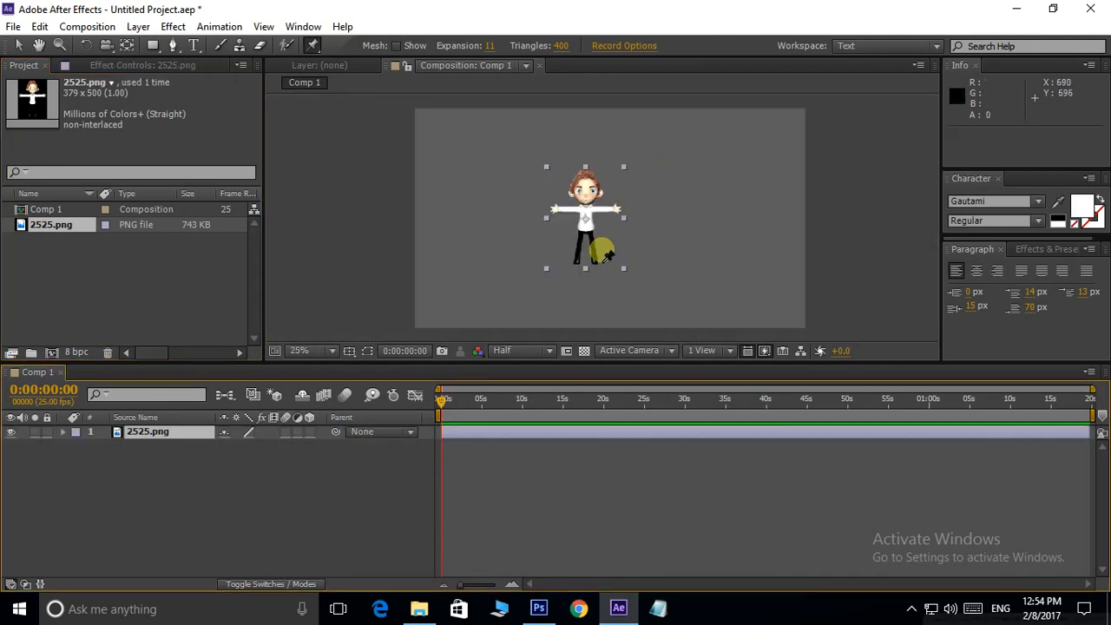
pyautogui.click(16, 45)
pyautogui.moveTo(644, 319); pyautogui.dragTo(665, 330)
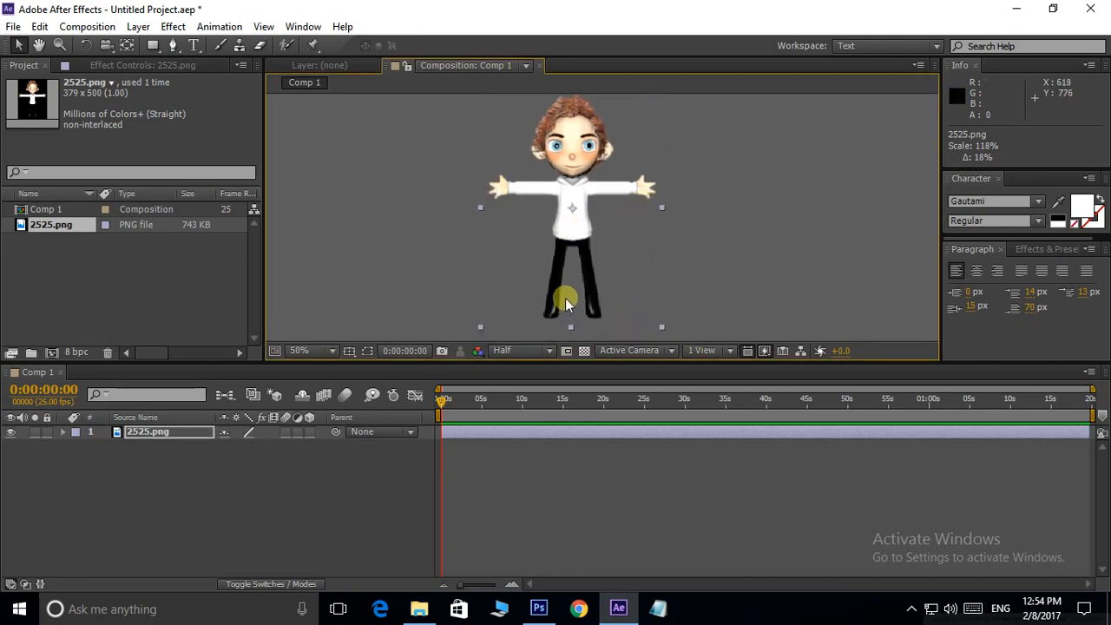
pyautogui.moveTo(566, 304); pyautogui.dragTo(558, 323)
pyautogui.scroll(-2, 603, 250)
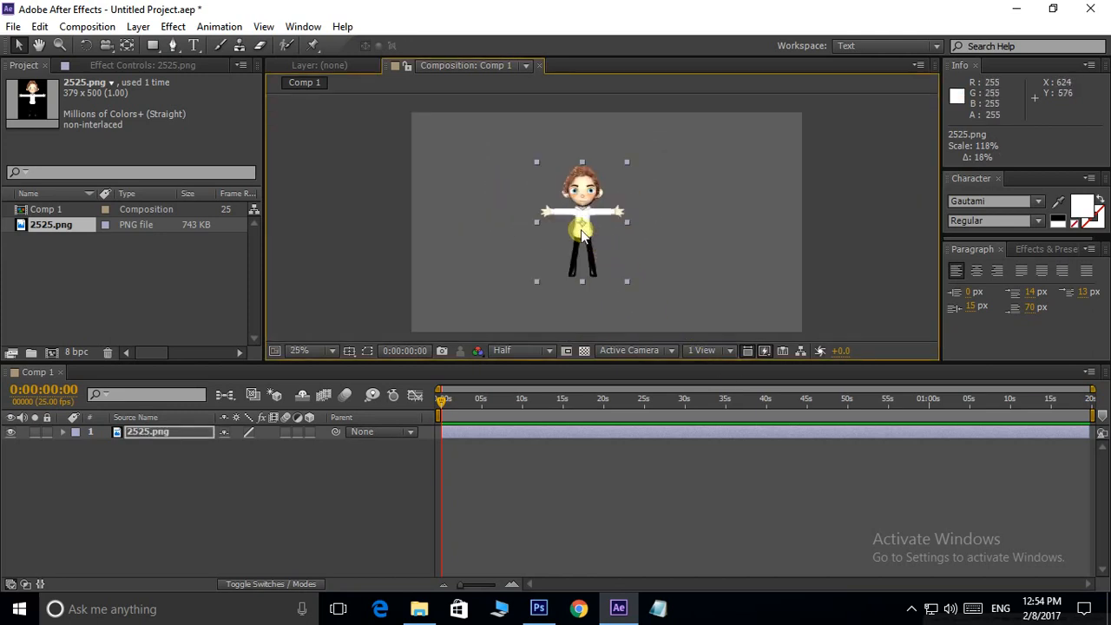
pyautogui.scroll(2, 579, 223)
pyautogui.moveTo(576, 220); pyautogui.dragTo(582, 223)
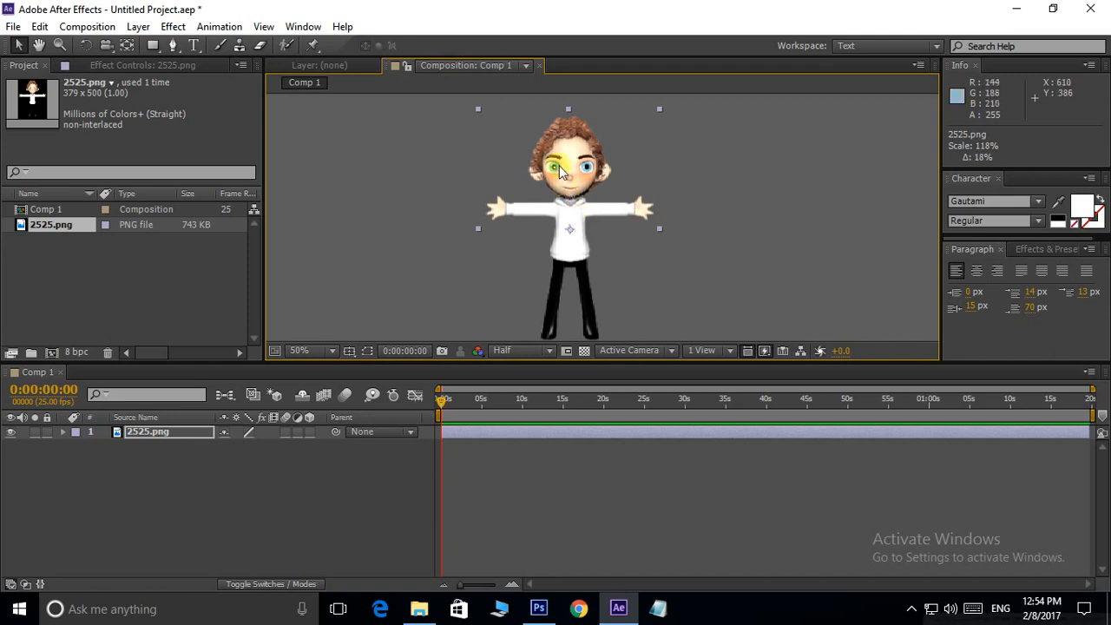
# Step: Add Puppet pins to the 2525.png character at the head top, chin, shoulders, hands, waist, hips and feet
pyautogui.click(314, 46)
pyautogui.click(568, 117)
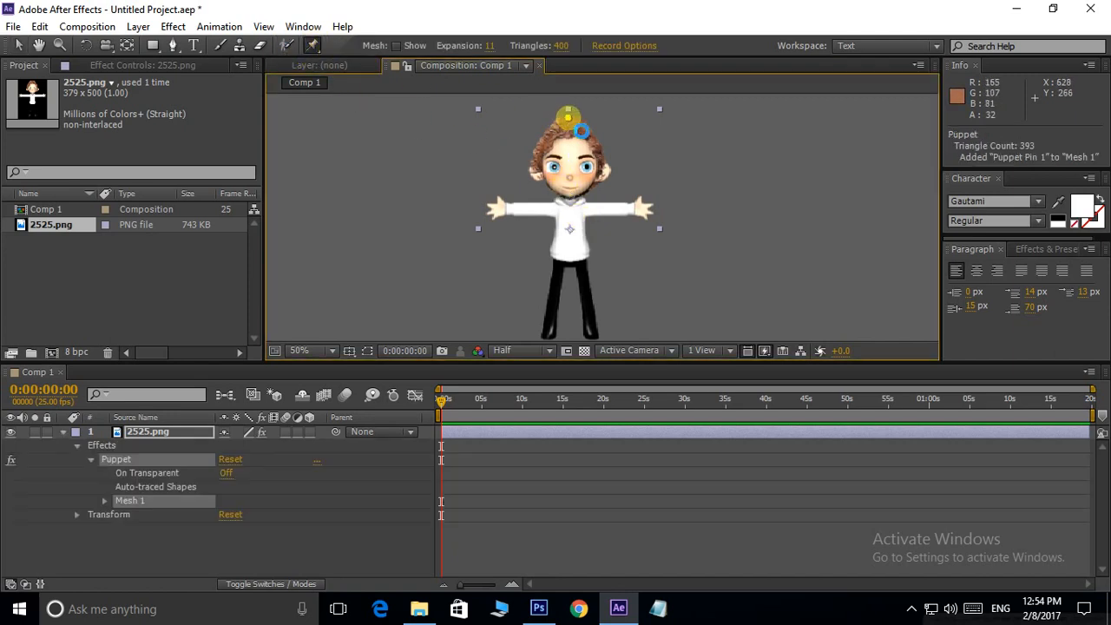
pyautogui.click(558, 216)
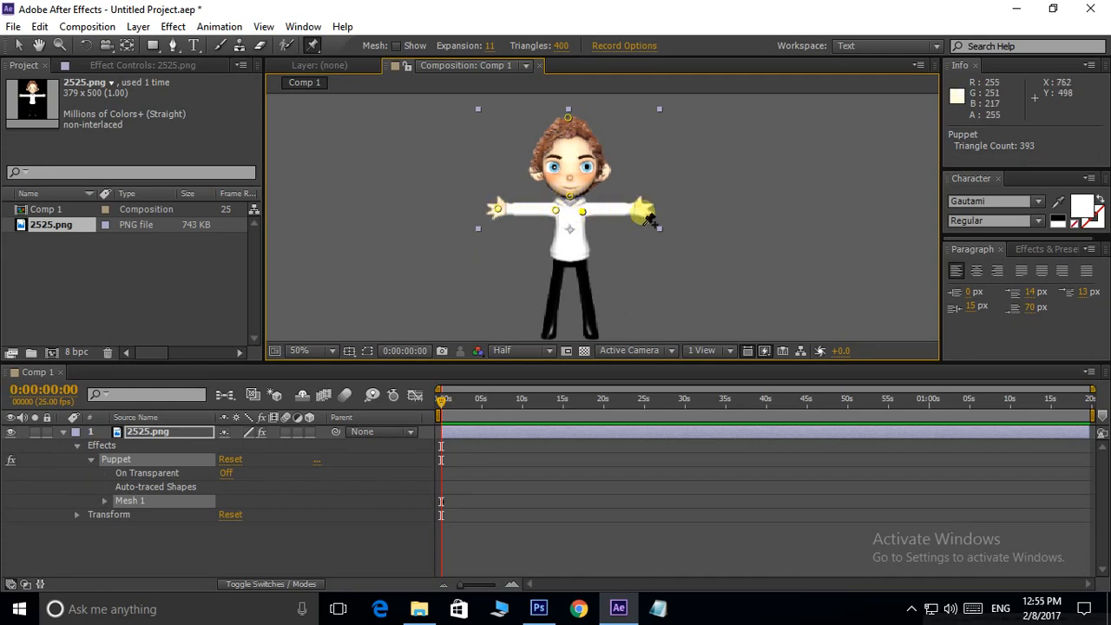
pyautogui.click(582, 243)
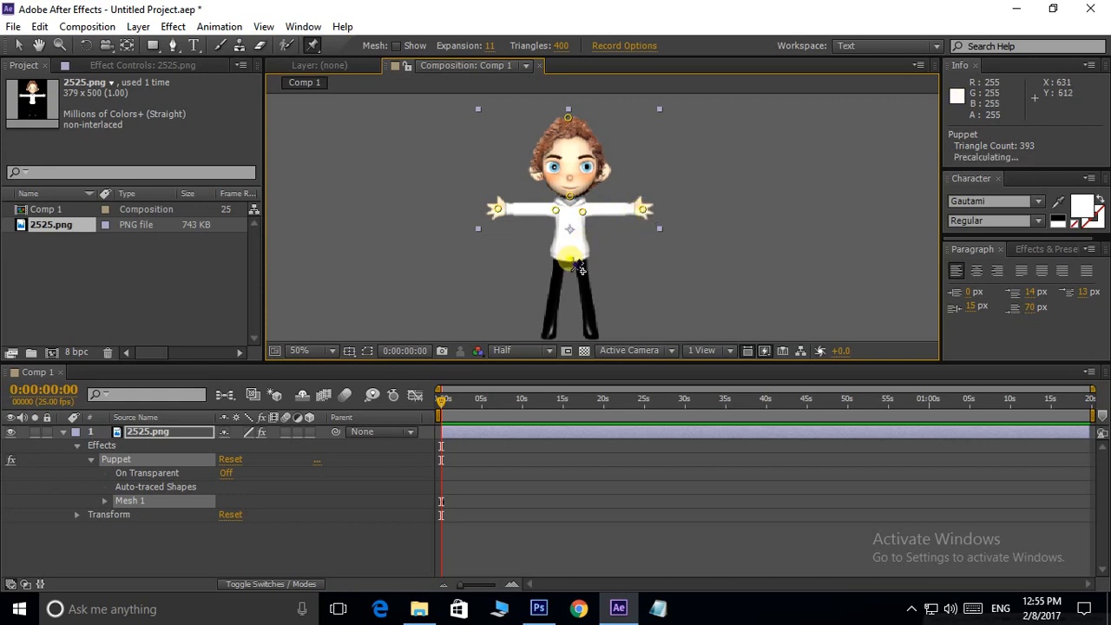
pyautogui.click(553, 270)
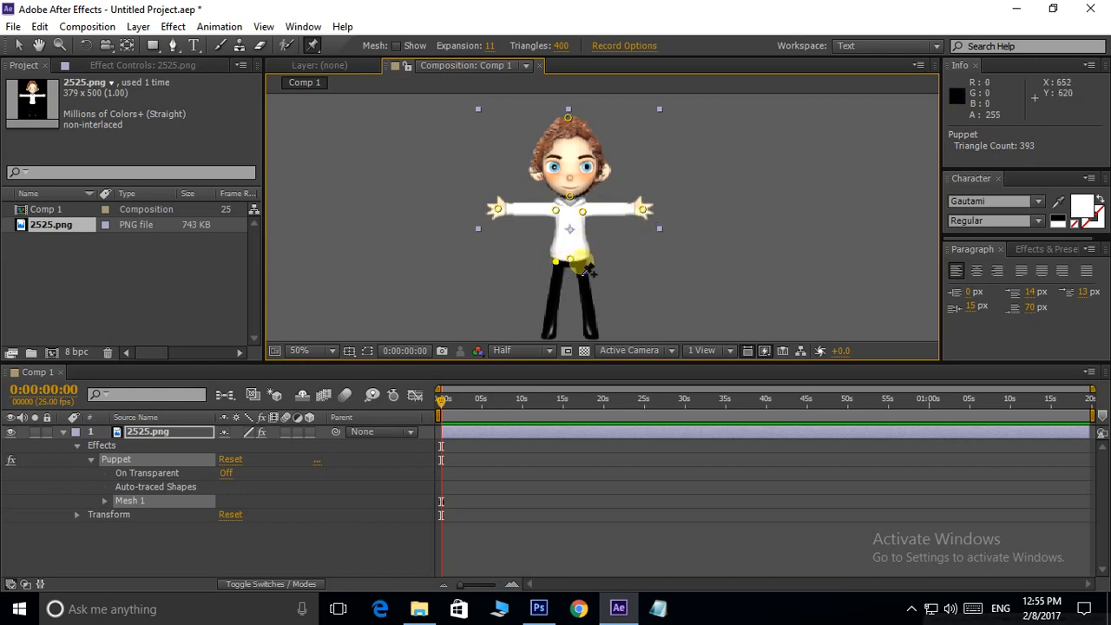
pyautogui.click(547, 328)
pyautogui.click(590, 329)
pyautogui.click(642, 288)
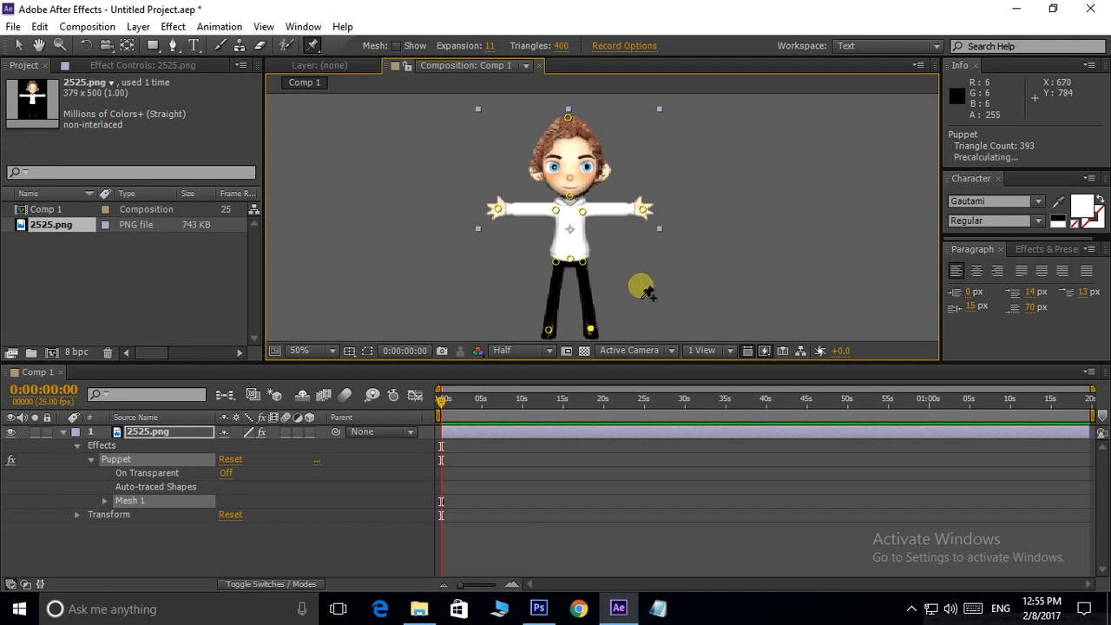
pyautogui.scroll(2, 580, 152)
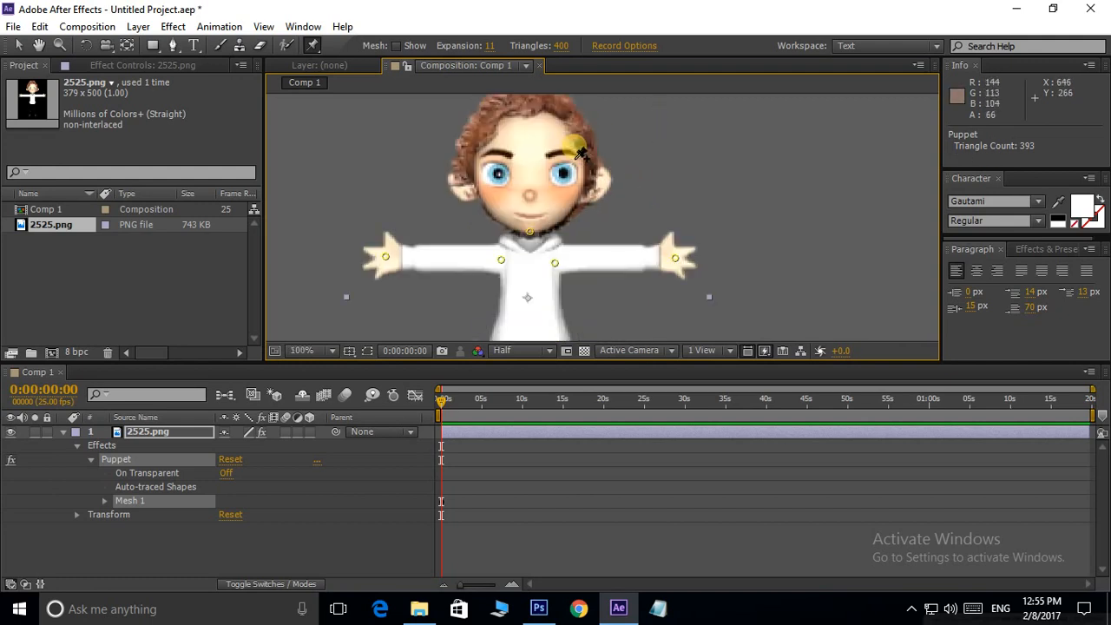
pyautogui.moveTo(580, 152); pyautogui.dragTo(638, 196)
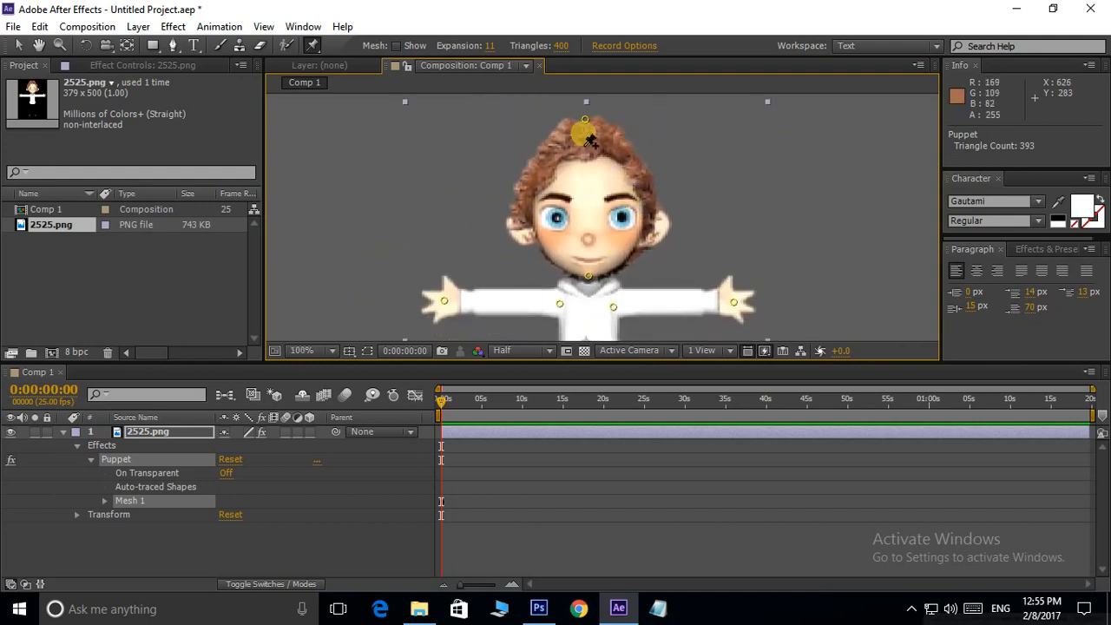
pyautogui.moveTo(587, 127)
pyautogui.mouseDown()
pyautogui.moveTo(667, 139)
pyautogui.moveTo(588, 124)
pyautogui.moveTo(517, 141)
pyautogui.moveTo(700, 138)
pyautogui.moveTo(528, 143)
pyautogui.moveTo(610, 124)
pyautogui.moveTo(586, 119)
pyautogui.mouseUp()
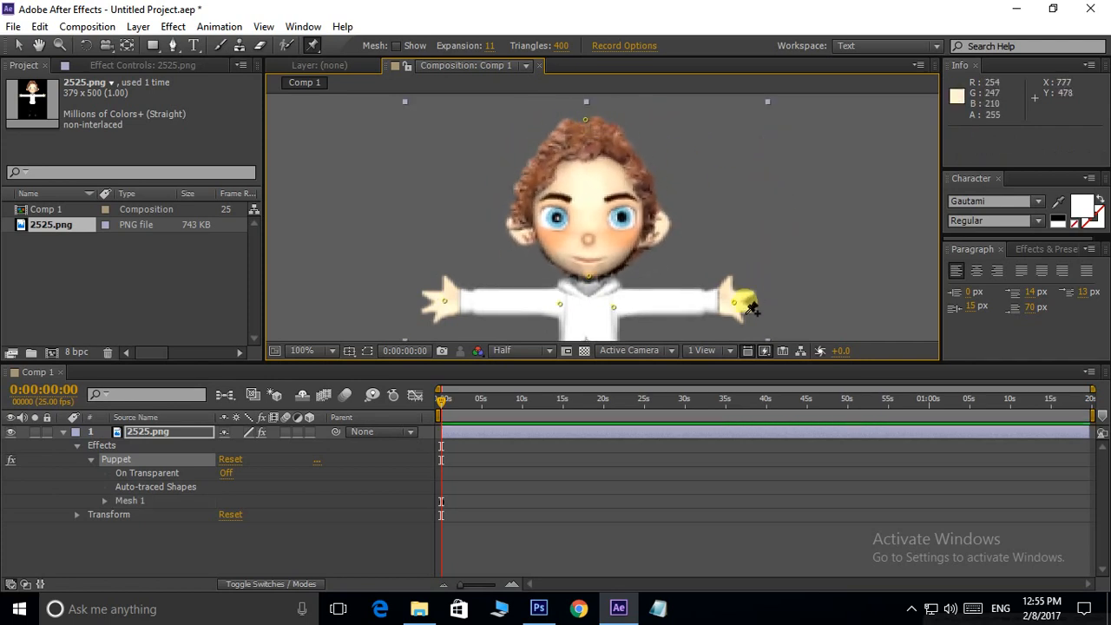
# Step: Try raising one hand pin and stretching the other outward on the 2525.png character, undoing each move
pyautogui.moveTo(733, 306); pyautogui.dragTo(748, 253)
pyautogui.hotkey('ctrl', 'z')
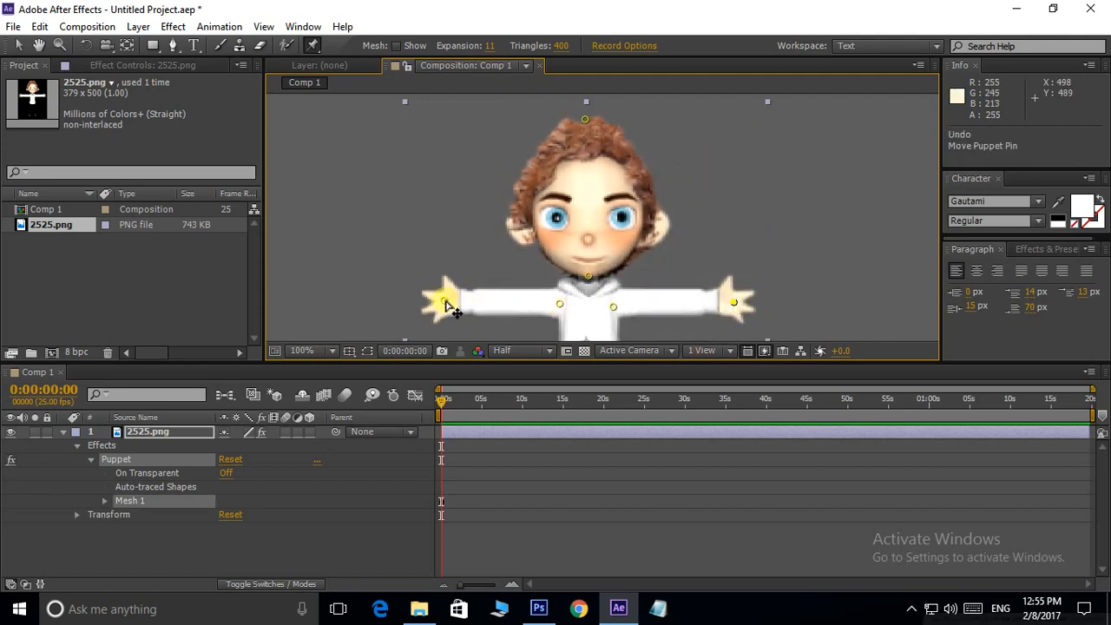
pyautogui.moveTo(447, 305); pyautogui.dragTo(420, 303)
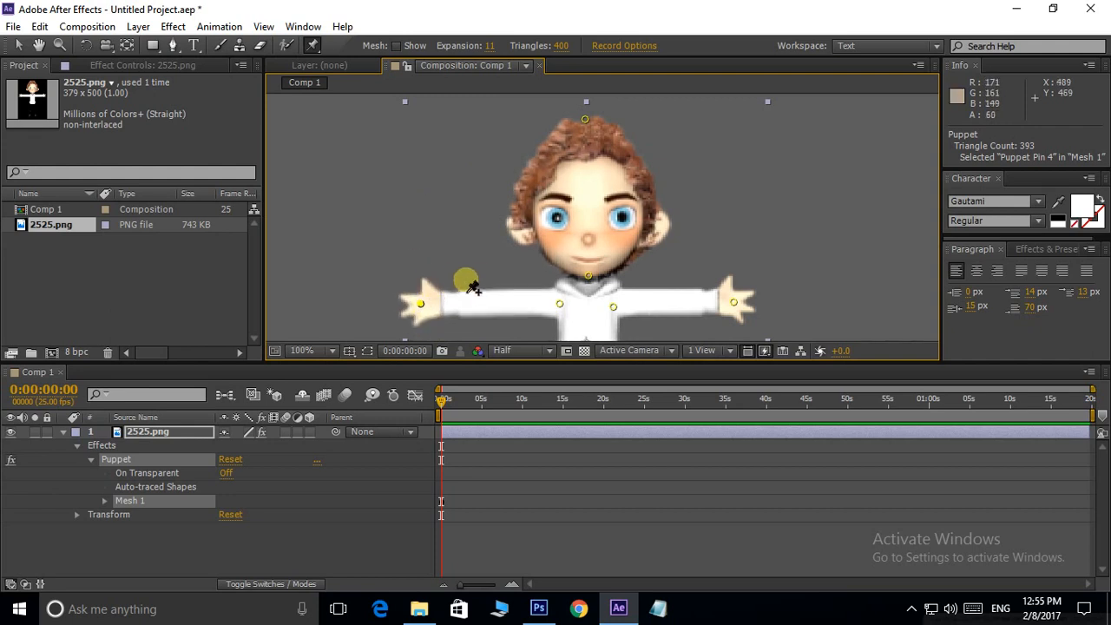
pyautogui.hotkey('ctrl', 'z')
# Step: Try lowering both hand pins to the 2525.png character's sides, and undo both moves
pyautogui.scroll(-1, 578, 226)
pyautogui.moveTo(634, 232); pyautogui.dragTo(625, 255)
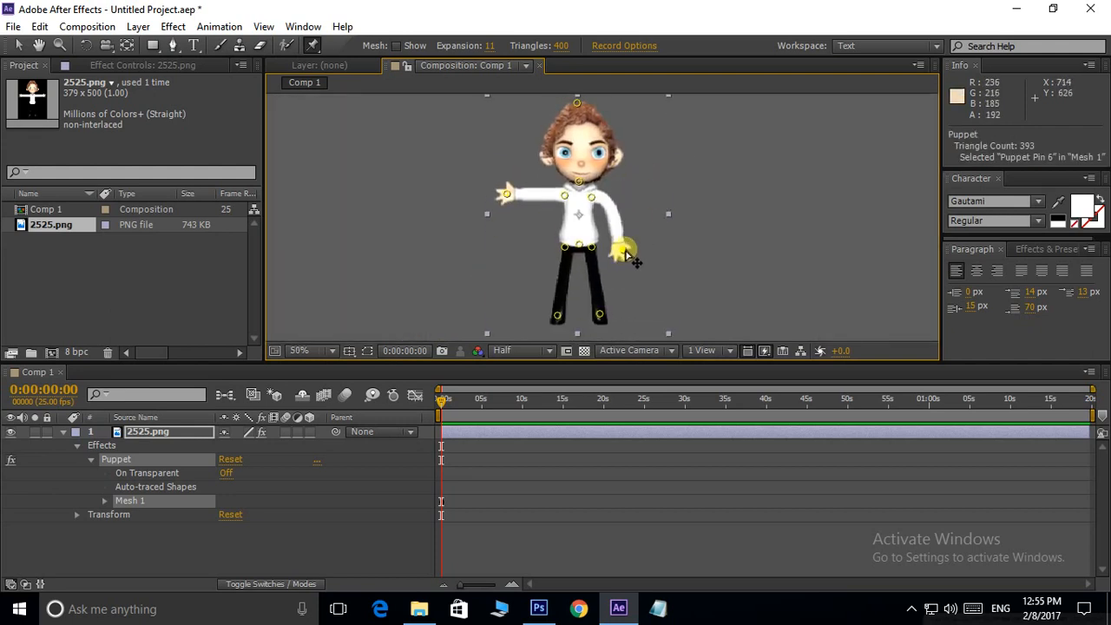
pyautogui.moveTo(510, 201); pyautogui.dragTo(524, 248)
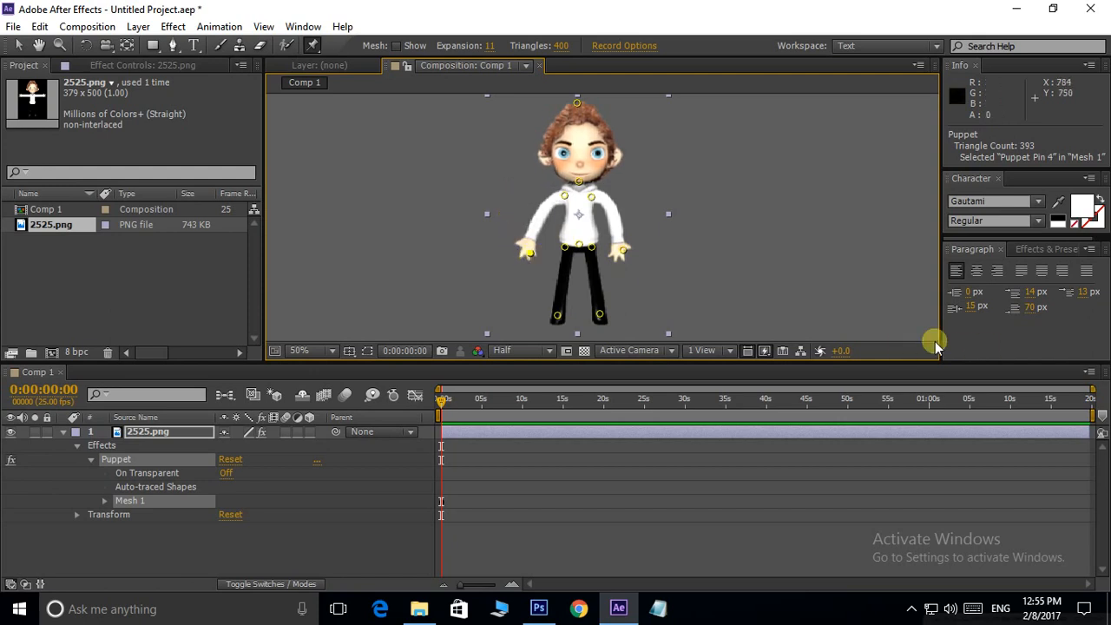
pyautogui.hotkey('ctrl', 'z')
pyautogui.hotkey('ctrl', 'z')
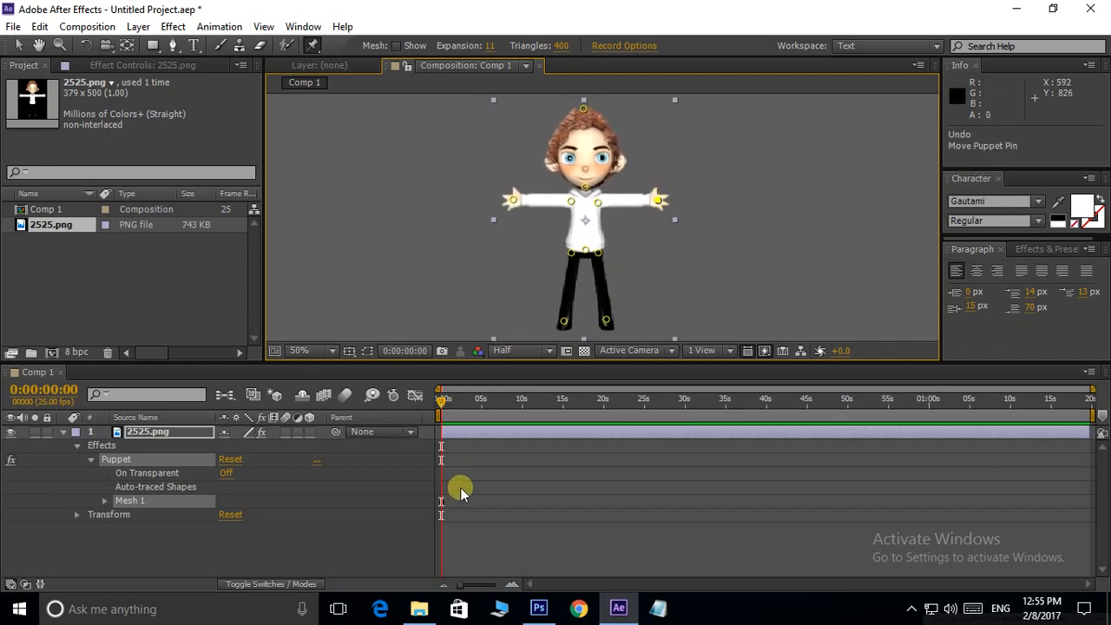
# Step: Animate both hand pins lowered beside the hips at 0:00:01:10 and back to the outstretched pose at 0:00:02:08
pyautogui.moveTo(443, 406); pyautogui.dragTo(468, 404)
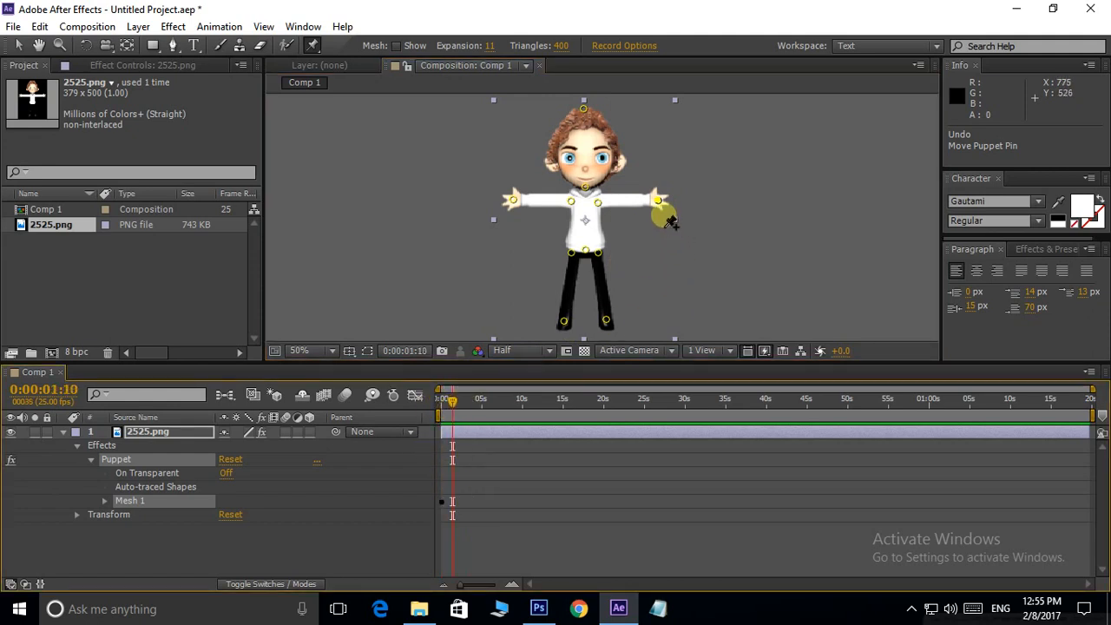
pyautogui.moveTo(661, 205); pyautogui.dragTo(629, 255)
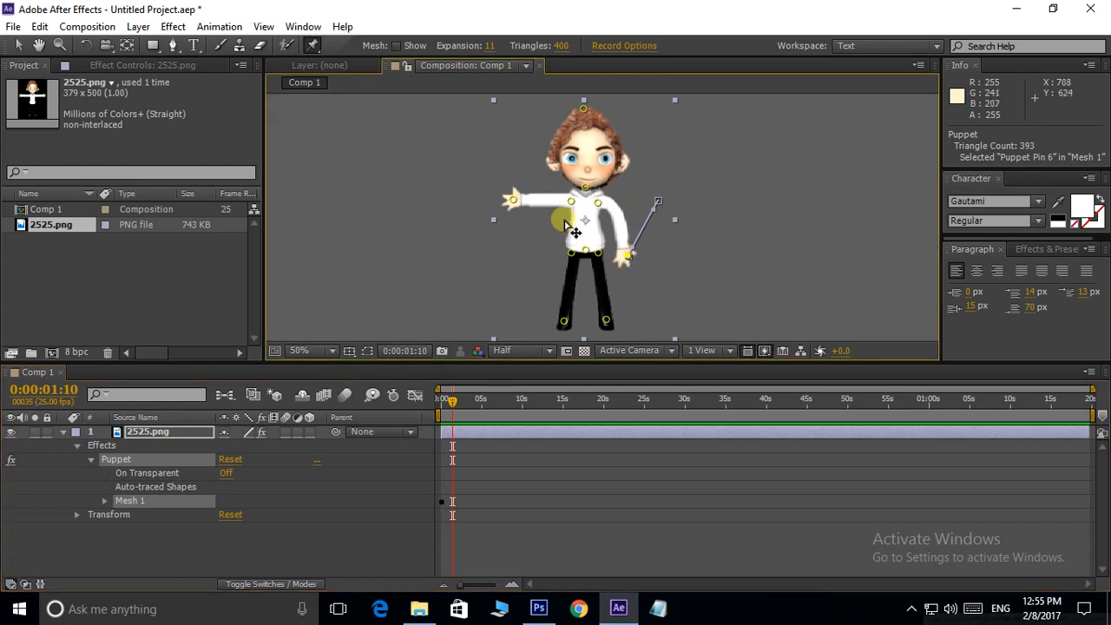
pyautogui.moveTo(512, 205); pyautogui.dragTo(545, 255)
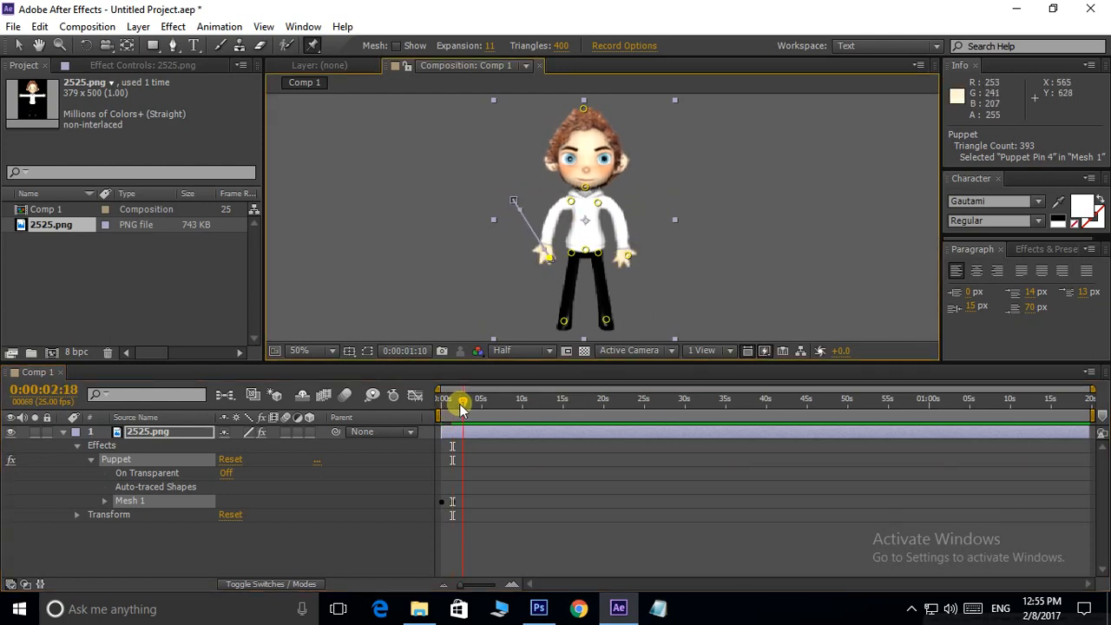
pyautogui.moveTo(629, 255); pyautogui.dragTo(659, 206)
pyautogui.moveTo(554, 260); pyautogui.dragTo(518, 203)
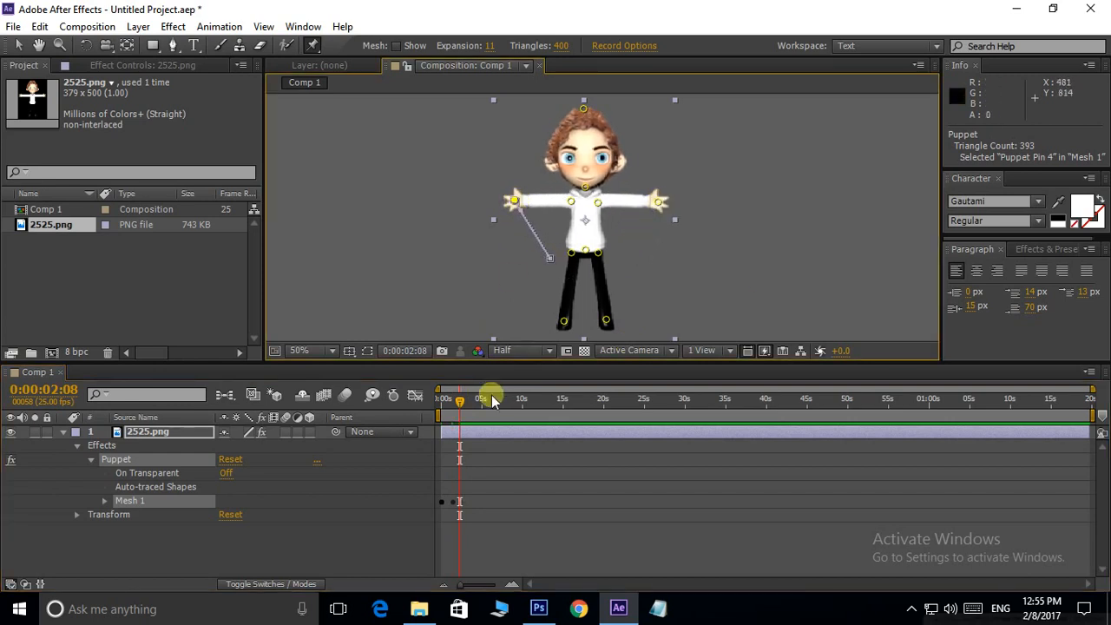
# Step: Preview the arm animation from the start of Comp 1
pyautogui.press('Home')
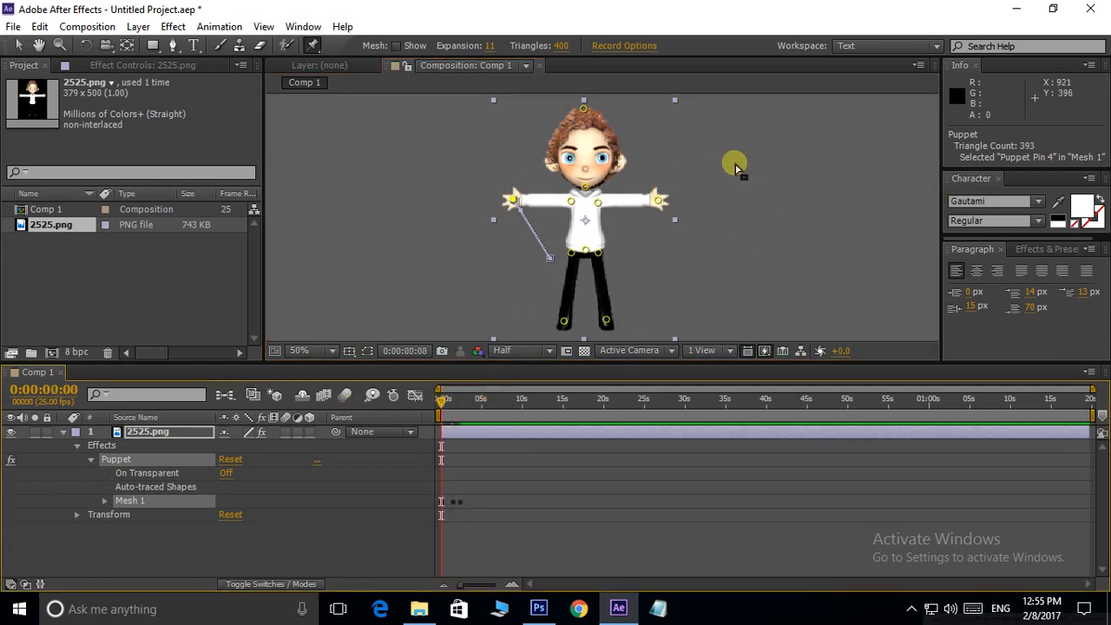
pyautogui.press('space')
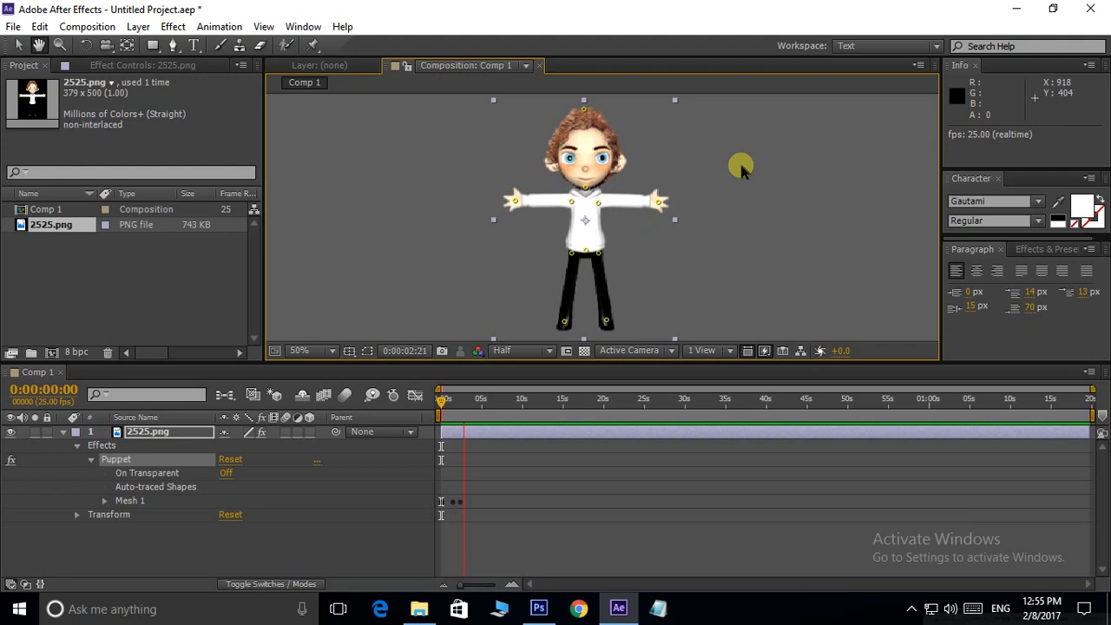
pyautogui.hotkey('ctrl', 'p')
pyautogui.press('space')
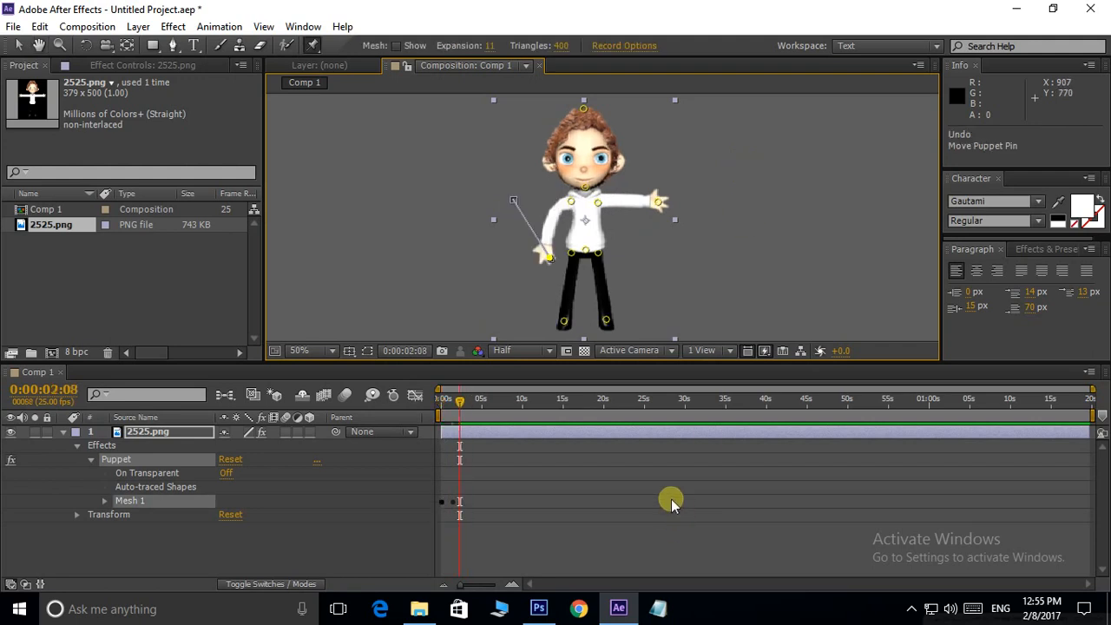
# Step: Undo all the animated hand pin moves on the 2525.png layer
pyautogui.hotkey('ctrl', 'z')
pyautogui.hotkey('ctrl', 'z')
pyautogui.hotkey('ctrl', 'z')
pyautogui.hotkey('ctrl', 'z')
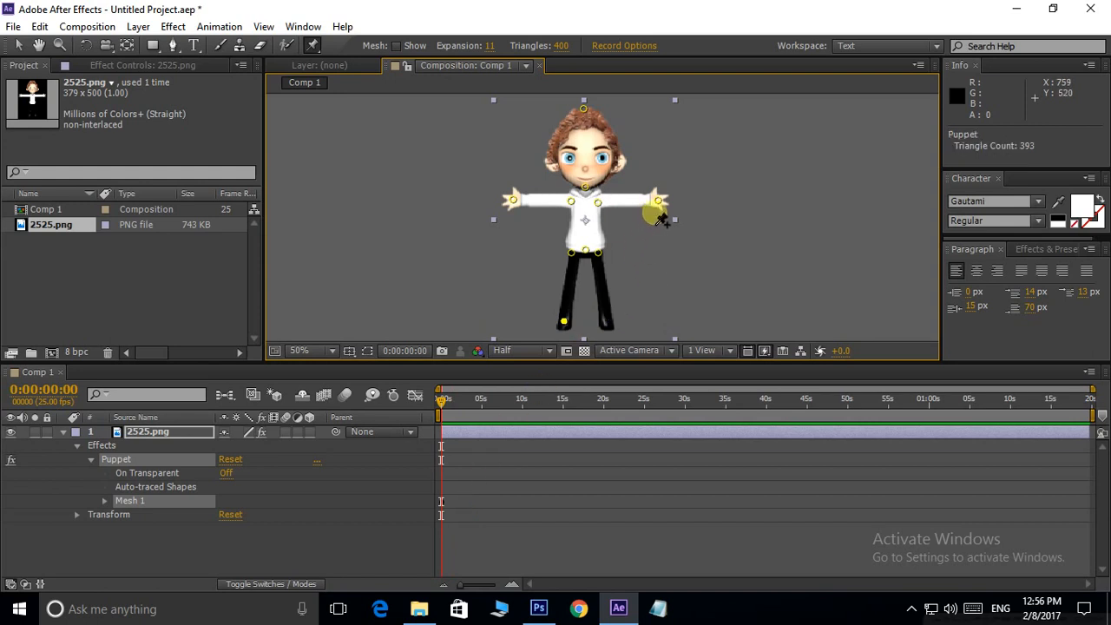
# Step: Record real-time up-and-down waving motion for each of the two hand pins, about 10 seconds long from 0:00:00:00
pyautogui.moveTo(669, 214)
pyautogui.mouseDown()
pyautogui.moveTo(650, 281)
pyautogui.moveTo(692, 185)
pyautogui.moveTo(676, 268)
pyautogui.moveTo(706, 166)
pyautogui.moveTo(674, 273)
pyautogui.moveTo(706, 165)
pyautogui.moveTo(661, 293)
pyautogui.moveTo(703, 168)
pyautogui.moveTo(678, 263)
pyautogui.moveTo(687, 187)
pyautogui.moveTo(665, 269)
pyautogui.moveTo(693, 197)
pyautogui.moveTo(669, 261)
pyautogui.moveTo(683, 179)
pyautogui.moveTo(661, 267)
pyautogui.moveTo(684, 204)
pyautogui.moveTo(670, 290)
pyautogui.mouseUp()
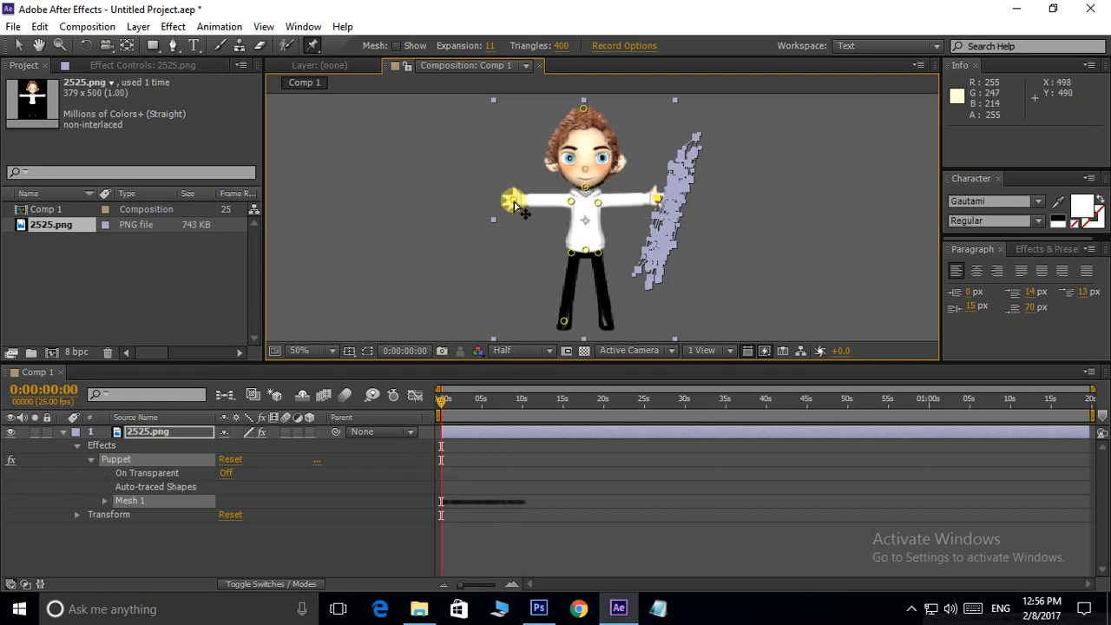
pyautogui.click(514, 203)
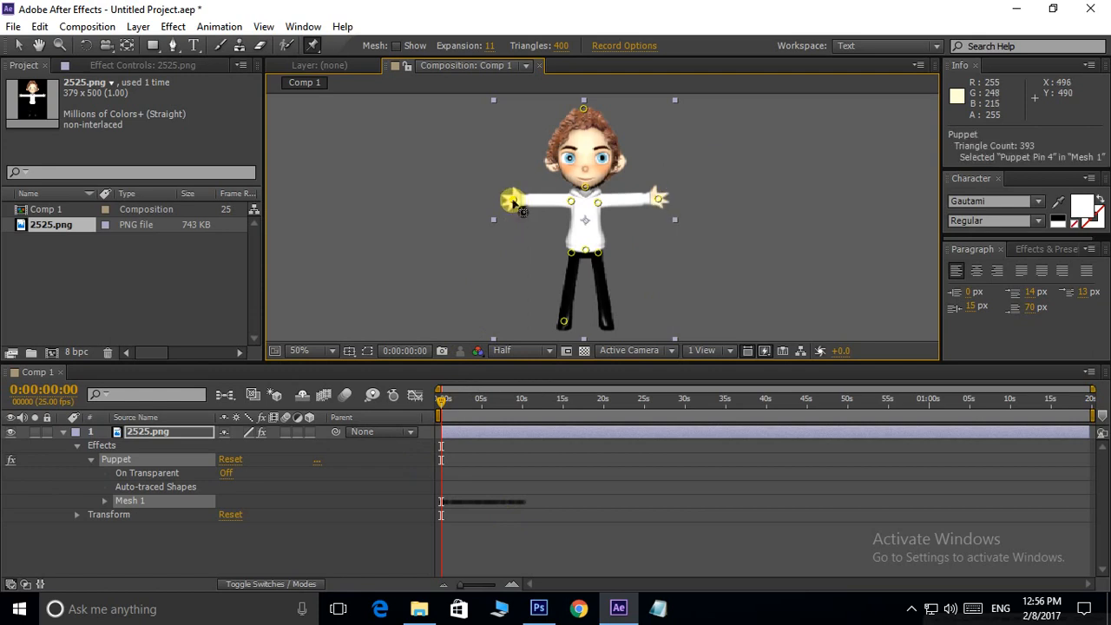
pyautogui.moveTo(520, 211)
pyautogui.mouseDown()
pyautogui.moveTo(517, 267)
pyautogui.moveTo(524, 171)
pyautogui.mouseUp()
pyautogui.moveTo(526, 247)
pyautogui.mouseDown()
pyautogui.moveTo(528, 174)
pyautogui.moveTo(517, 288)
pyautogui.moveTo(519, 140)
pyautogui.moveTo(517, 272)
pyautogui.moveTo(531, 155)
pyautogui.moveTo(530, 285)
pyautogui.moveTo(538, 152)
pyautogui.mouseUp()
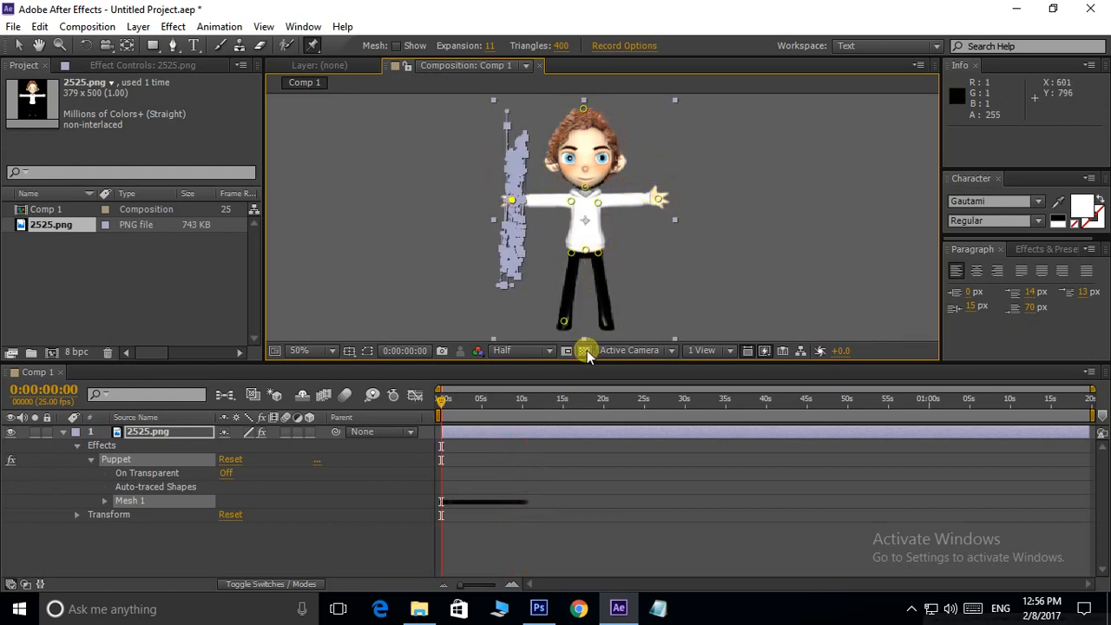
# Step: Preview the recorded arm waving from the start in an enlarged composition view with the layer deselected, and restore the workspace
pyautogui.click(439, 404)
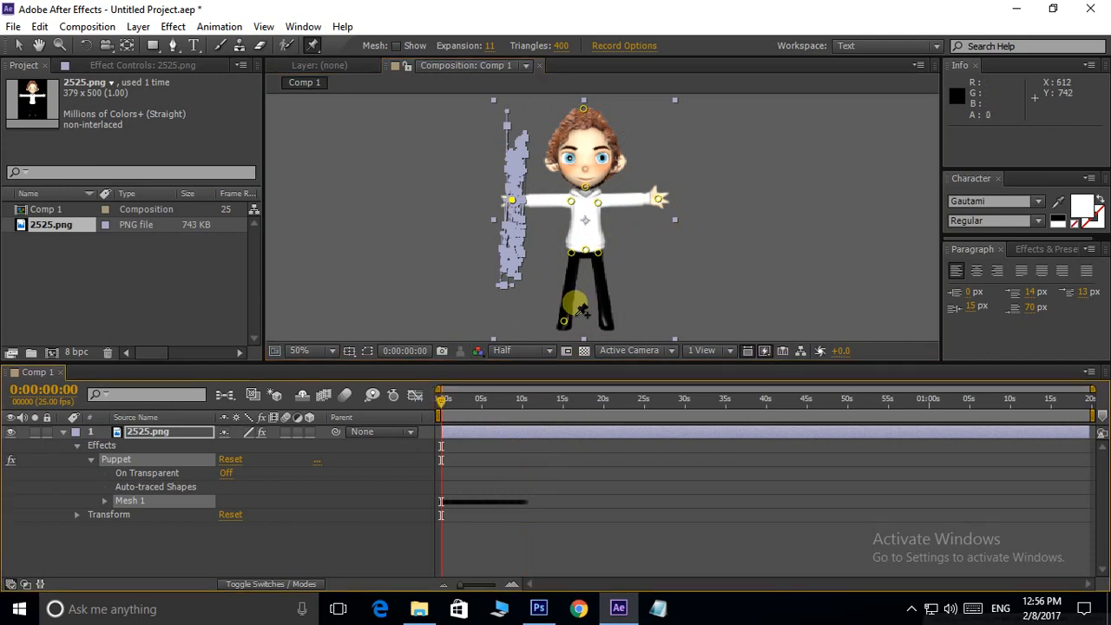
pyautogui.press('`')
pyautogui.press('.')
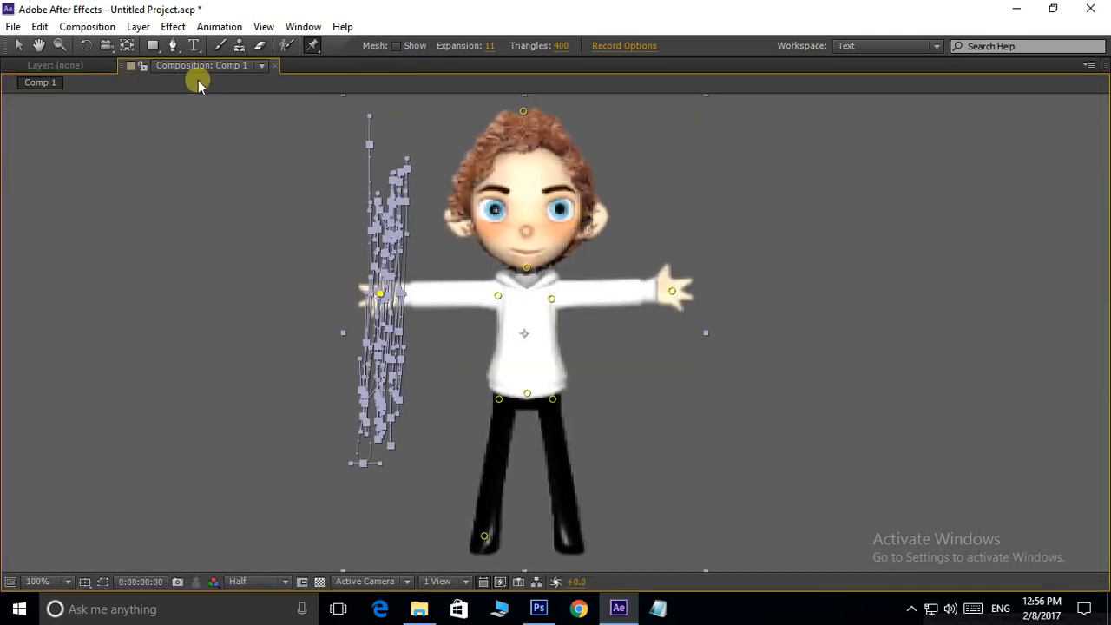
pyautogui.click(20, 45)
pyautogui.click(100, 218)
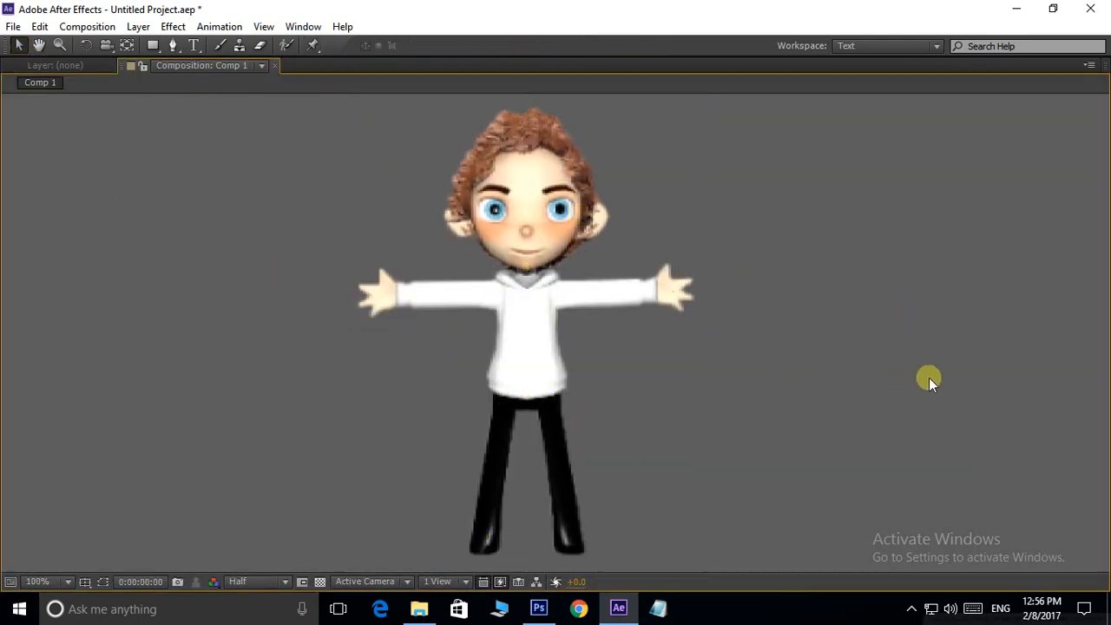
pyautogui.press('space')
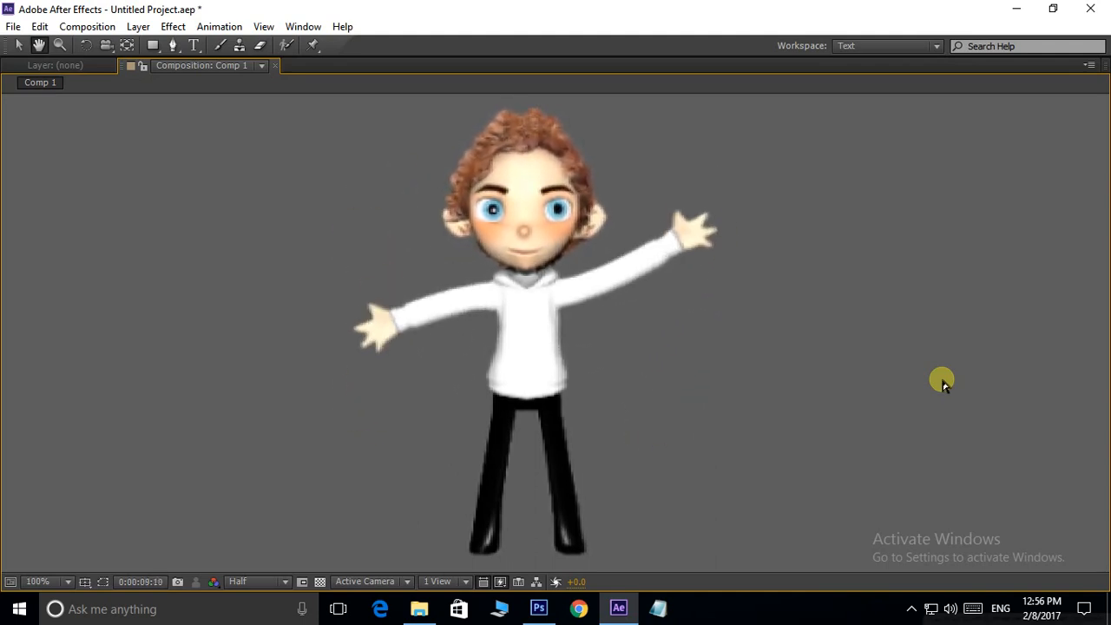
pyautogui.press('space')
pyautogui.press('`')
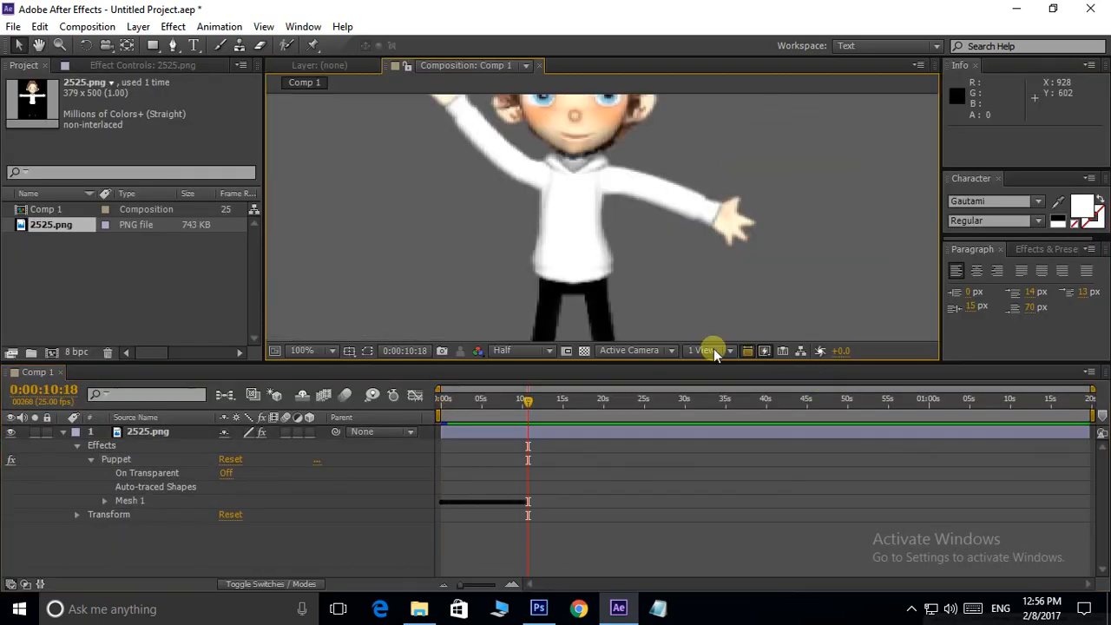
pyautogui.scroll(-2, 612, 258)
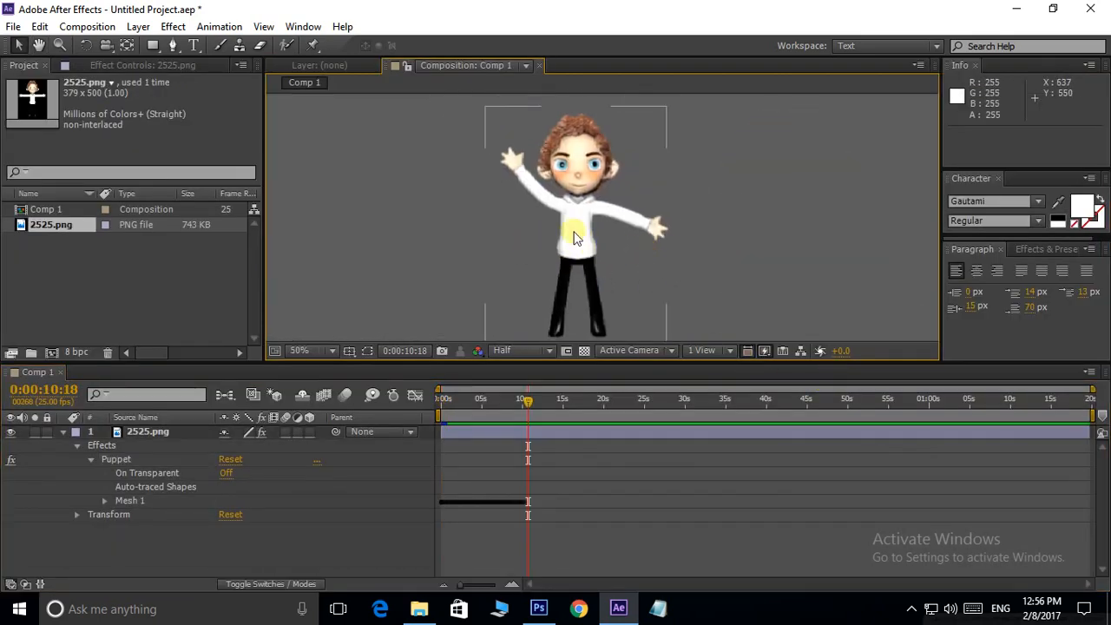
# Step: Remove 2525.png from the project and import 252.png from the pupet tool folder as footage
pyautogui.click(25, 223)
pyautogui.press('Delete')
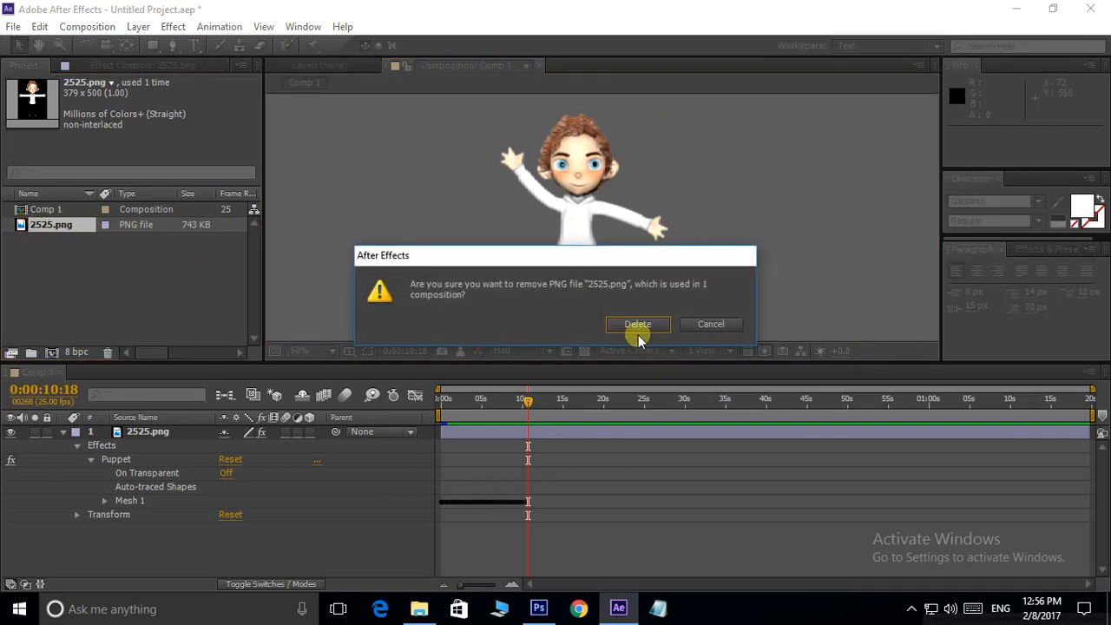
pyautogui.click(638, 335)
pyautogui.doubleClick(150, 267)
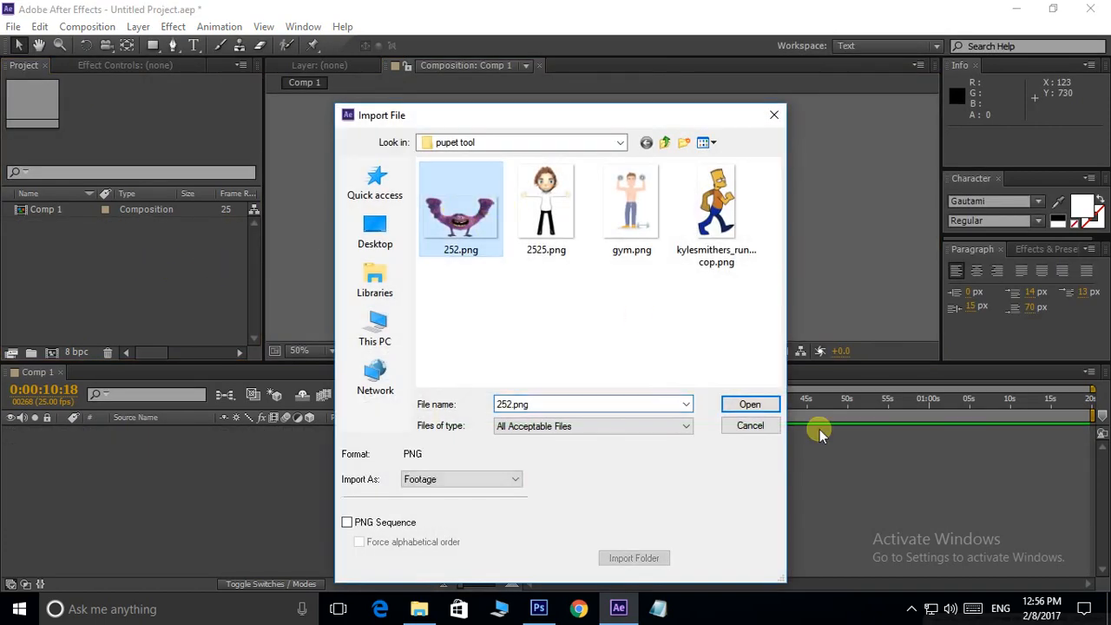
pyautogui.click(749, 403)
# Step: Place 252.png in Comp 1, scale the layer up to 149%, and position it near the middle of the frame
pyautogui.moveTo(23, 227); pyautogui.dragTo(563, 230)
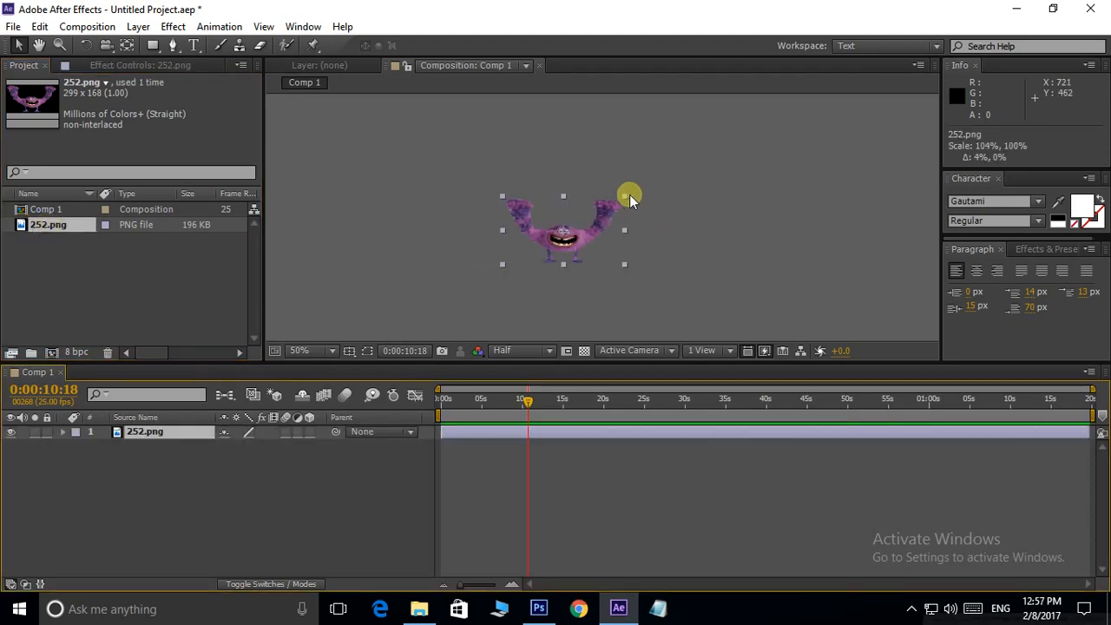
pyautogui.moveTo(630, 194); pyautogui.dragTo(654, 178)
pyautogui.scroll(2, 519, 240)
pyautogui.moveTo(519, 240); pyautogui.dragTo(540, 216)
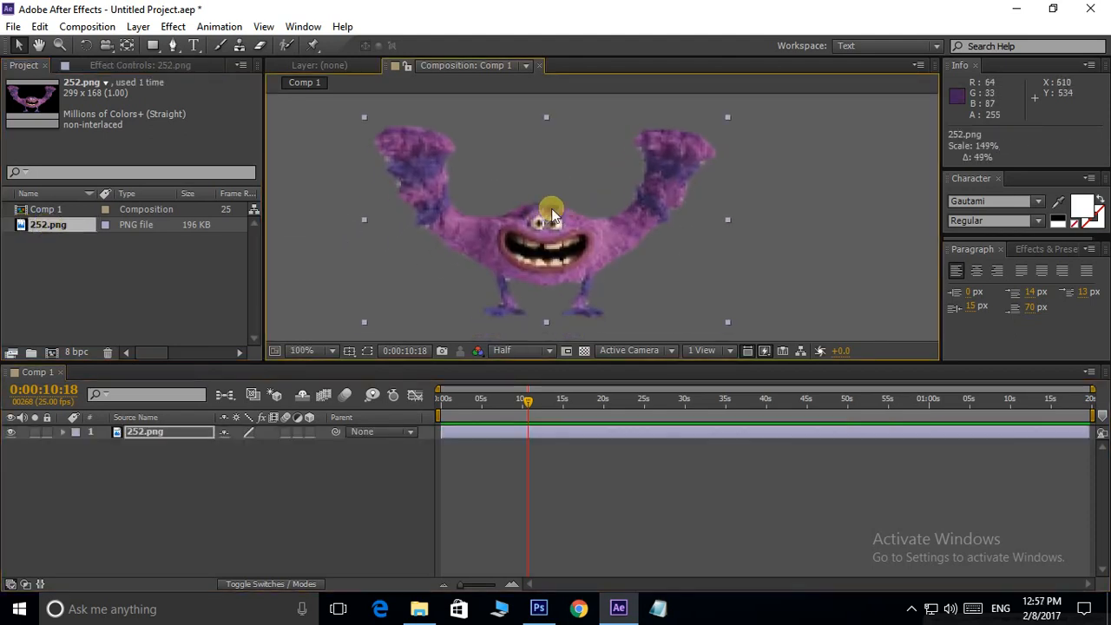
# Step: Try Puppet pins on the 252.png character's head, lower body, shoulders, hands, hips and feet at 0:00:10:18, and undo them all
pyautogui.click(313, 44)
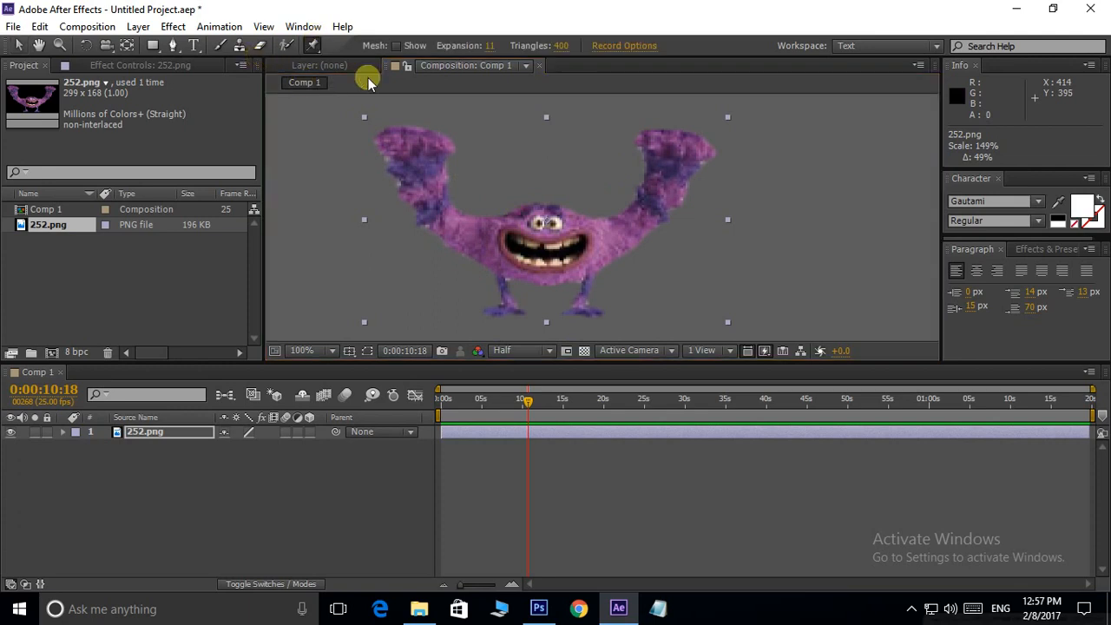
pyautogui.click(545, 207)
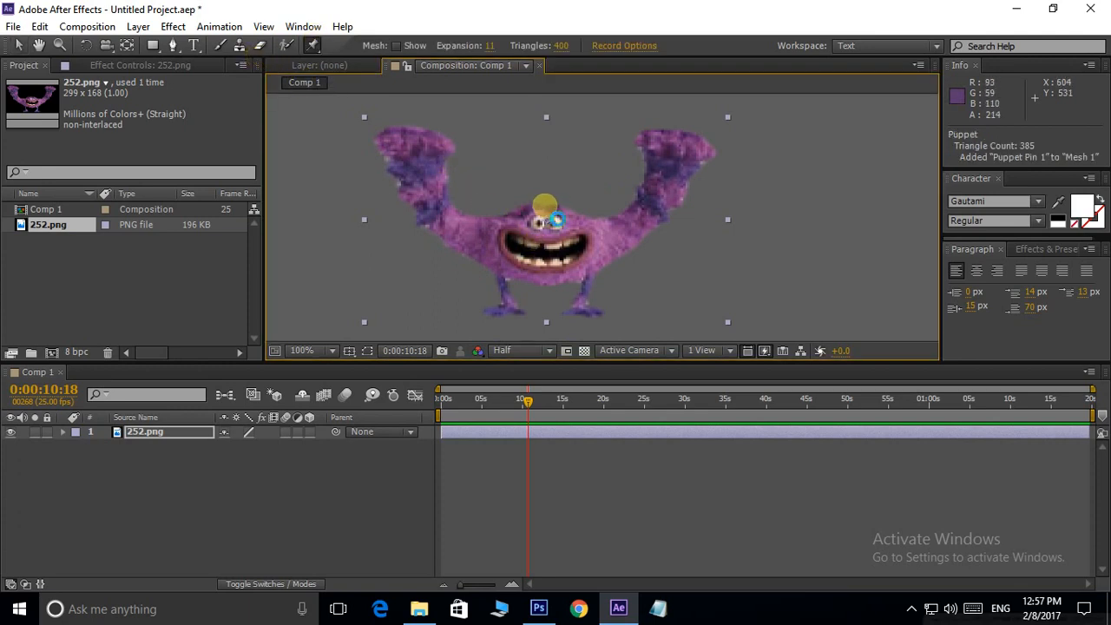
pyautogui.click(550, 281)
pyautogui.click(480, 239)
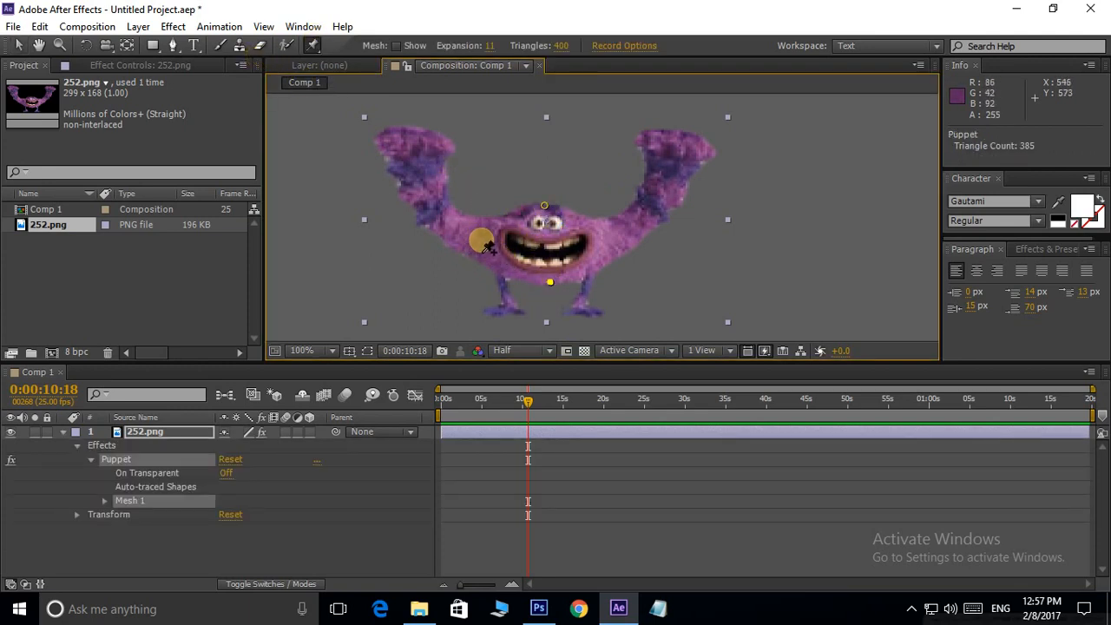
pyautogui.click(681, 137)
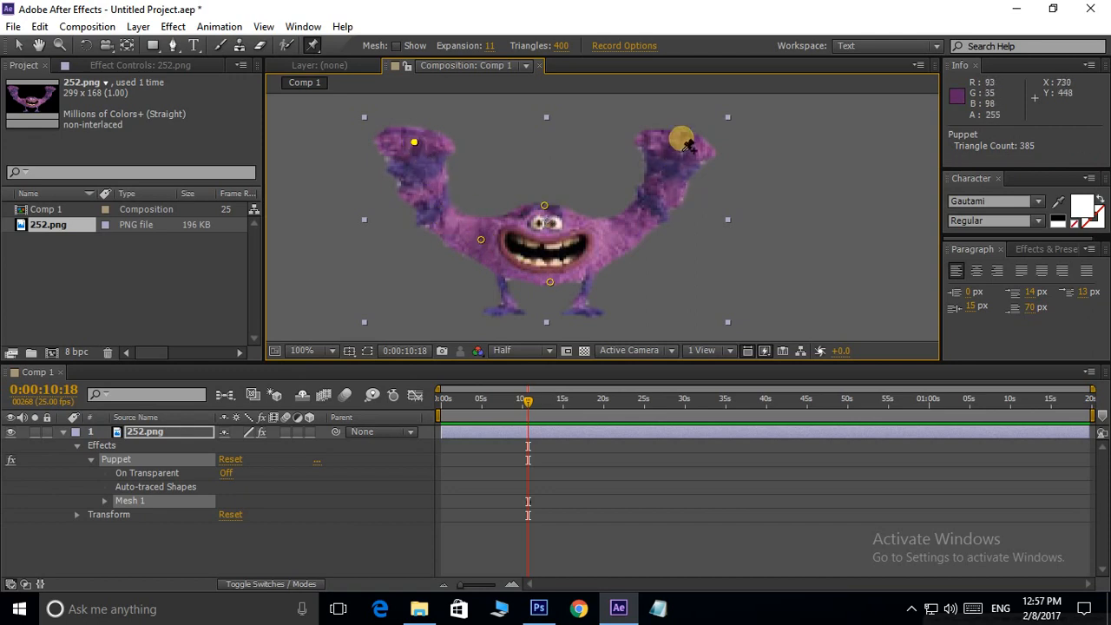
pyautogui.click(604, 236)
pyautogui.click(588, 277)
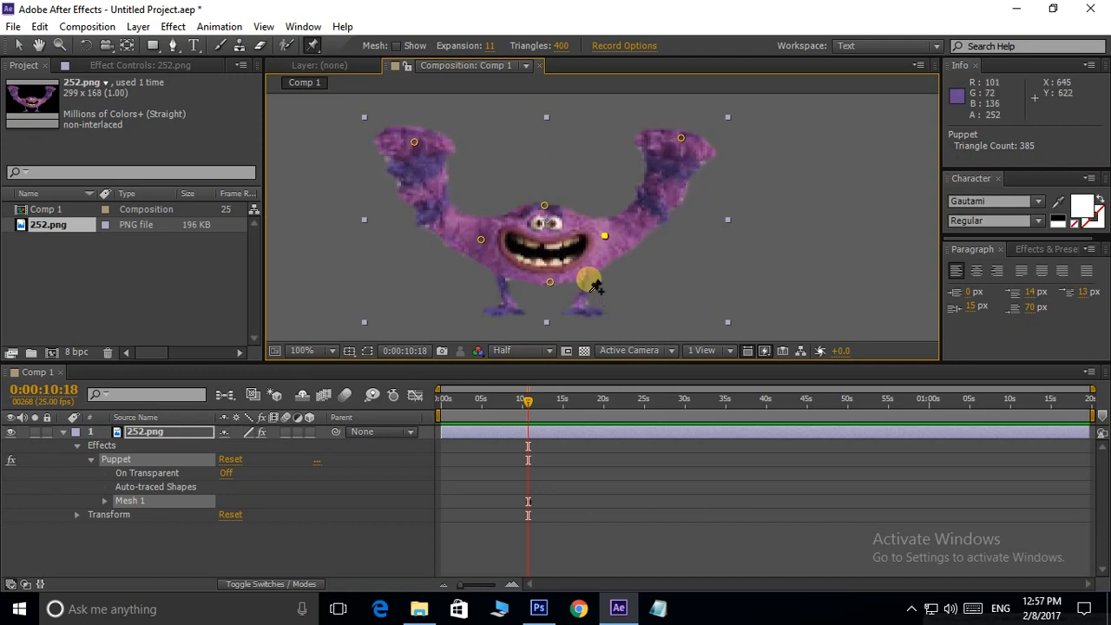
pyautogui.click(503, 274)
pyautogui.click(508, 307)
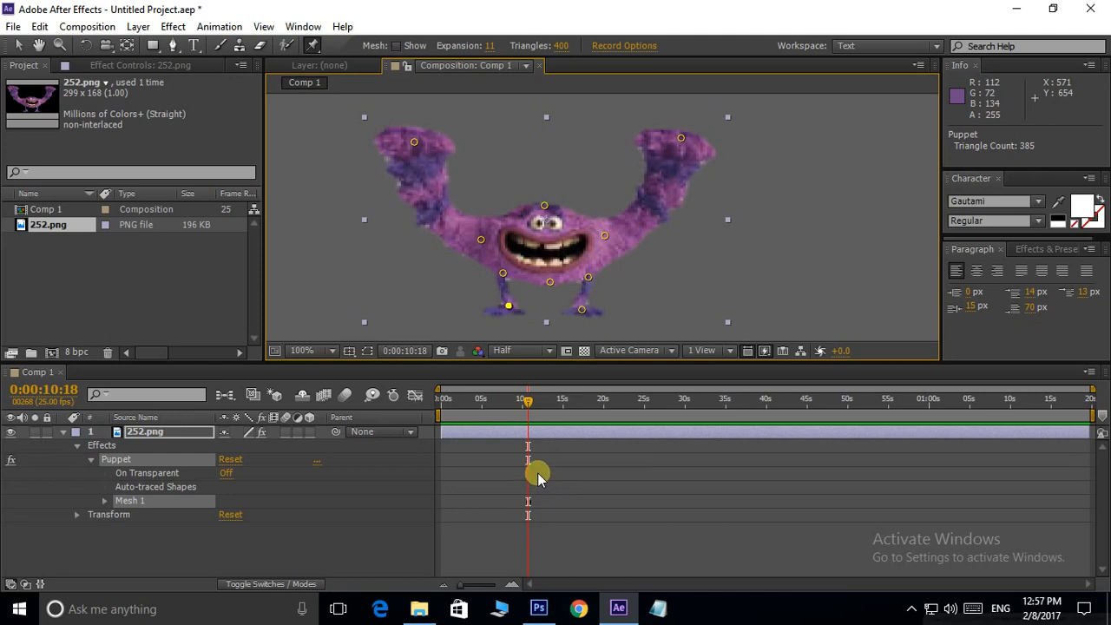
pyautogui.hotkey('ctrl', 'z')
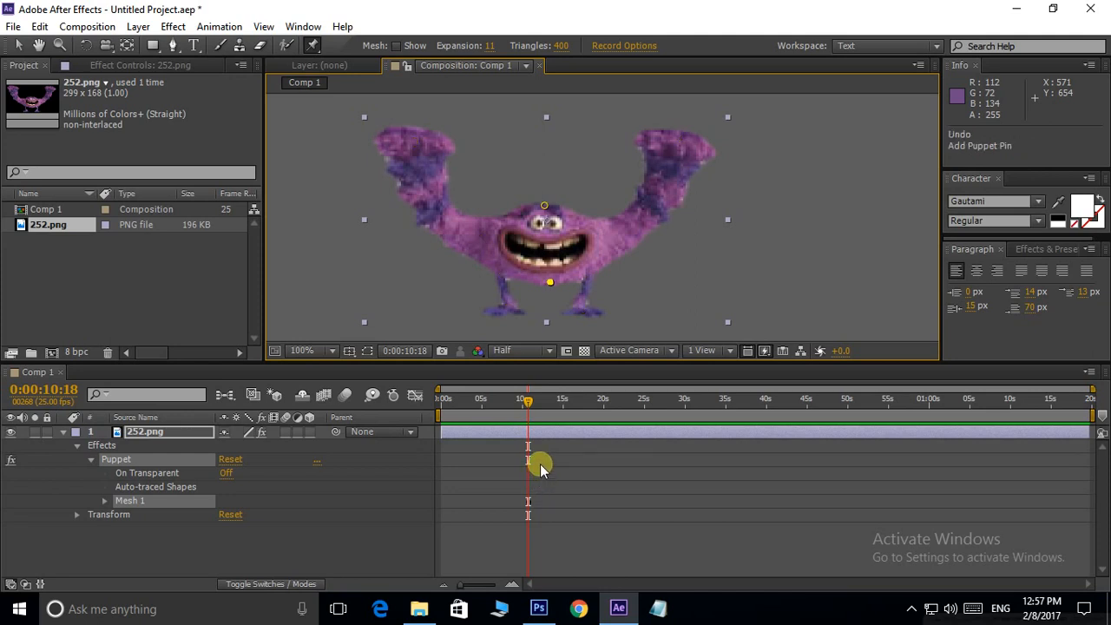
pyautogui.hotkey('ctrl', 'z')
# Step: Place Puppet pins at 0:00:00:00 on the 252.png character's hands, shoulders, head, lower body, hips and feet
pyautogui.moveTo(527, 401); pyautogui.dragTo(441, 420)
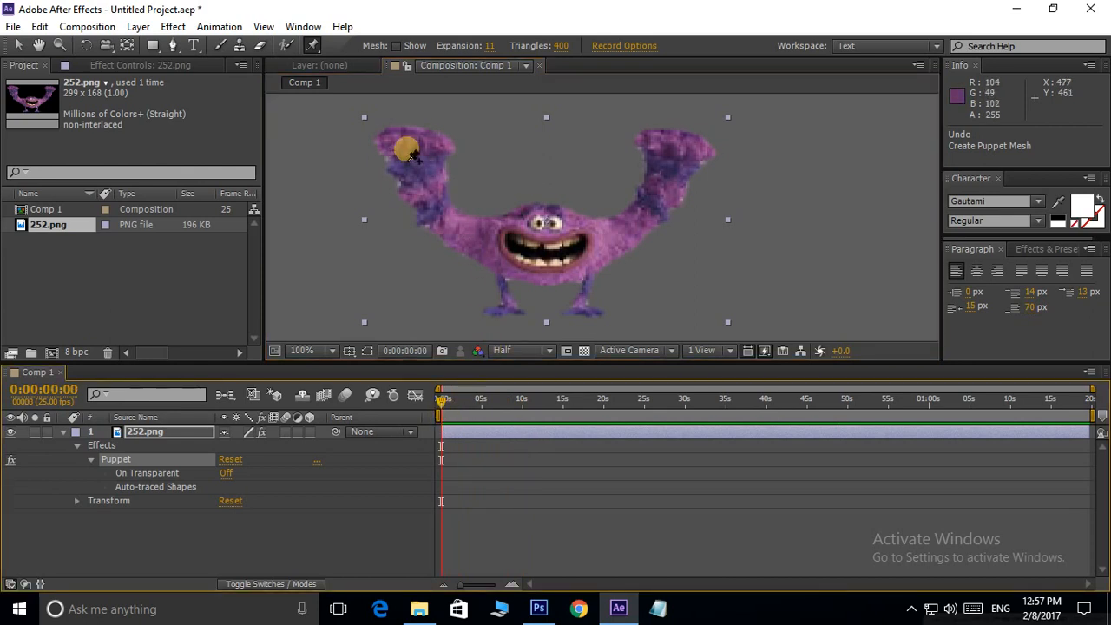
pyautogui.click(409, 145)
pyautogui.click(488, 245)
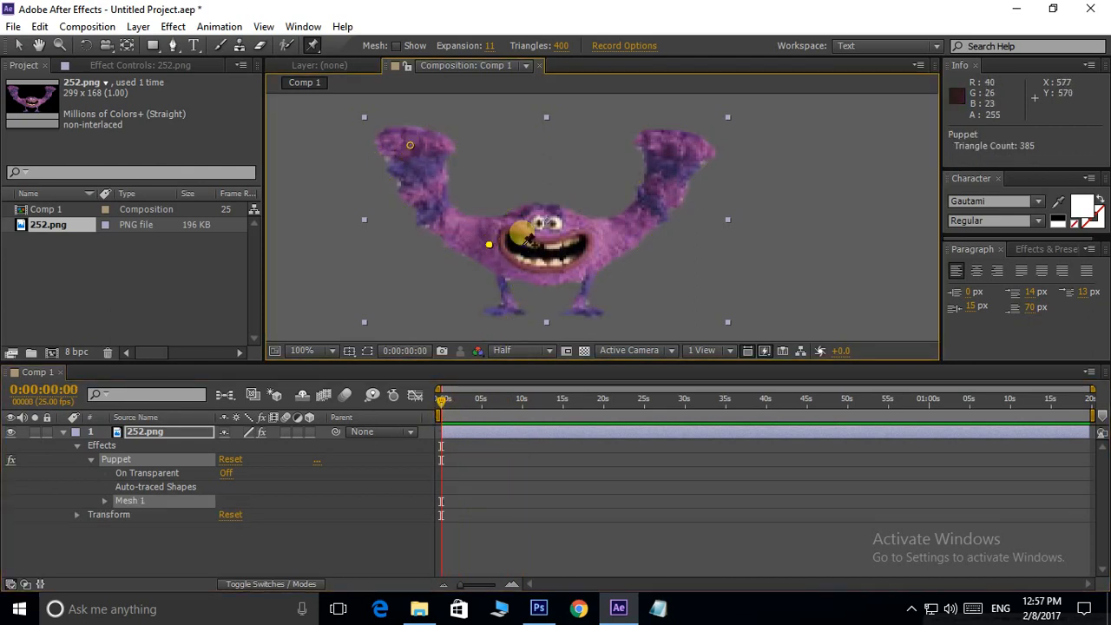
pyautogui.click(543, 207)
pyautogui.click(551, 277)
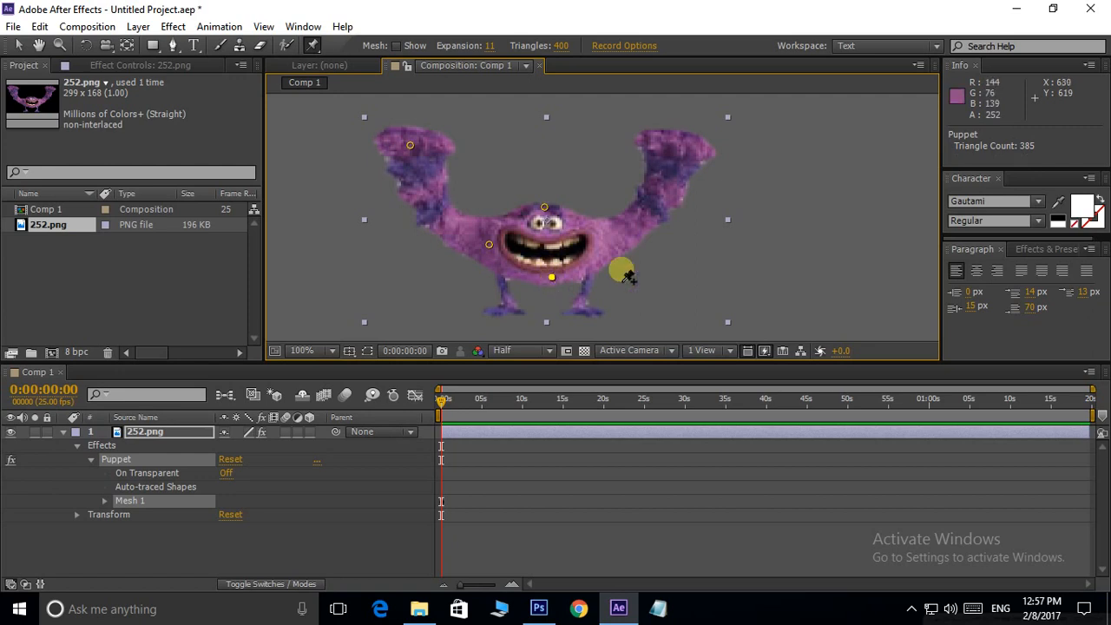
pyautogui.click(603, 239)
pyautogui.click(677, 138)
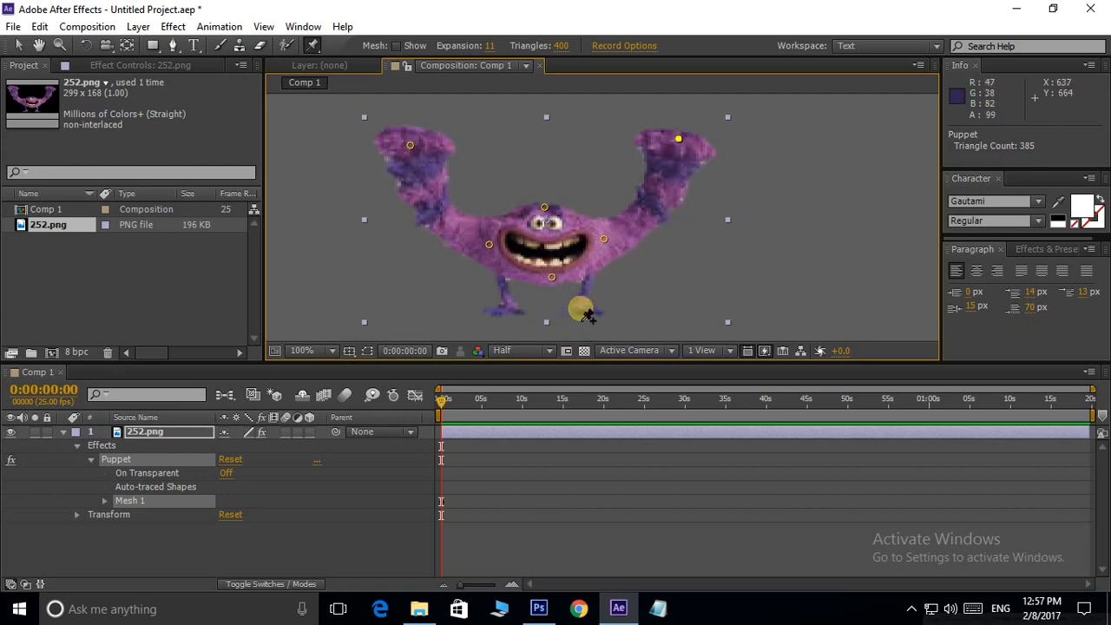
pyautogui.click(587, 272)
pyautogui.click(581, 305)
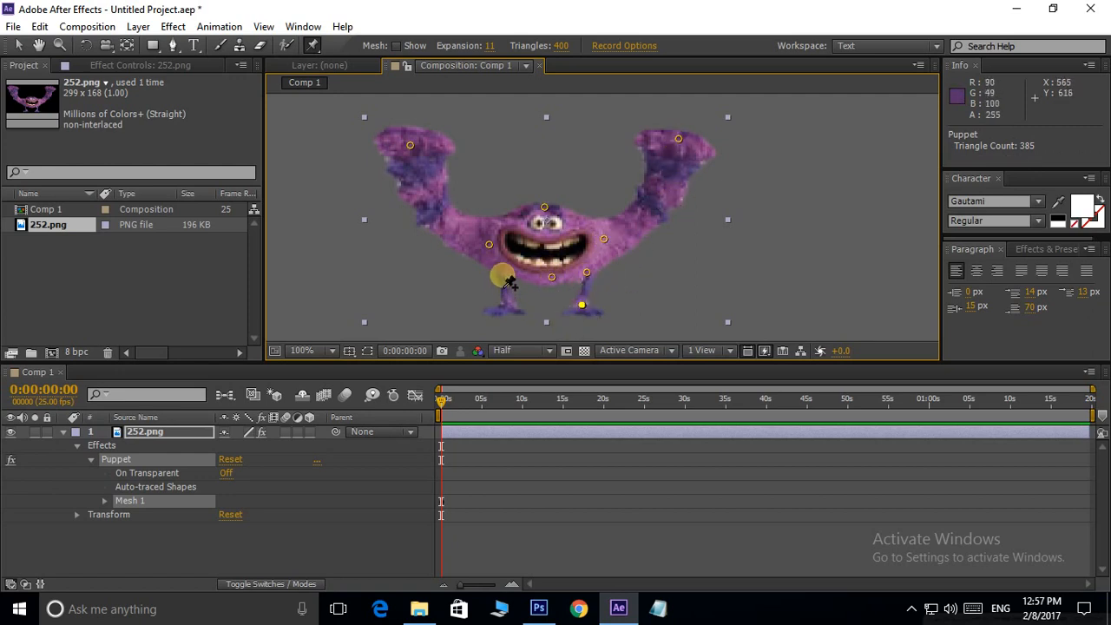
pyautogui.click(502, 274)
pyautogui.click(505, 305)
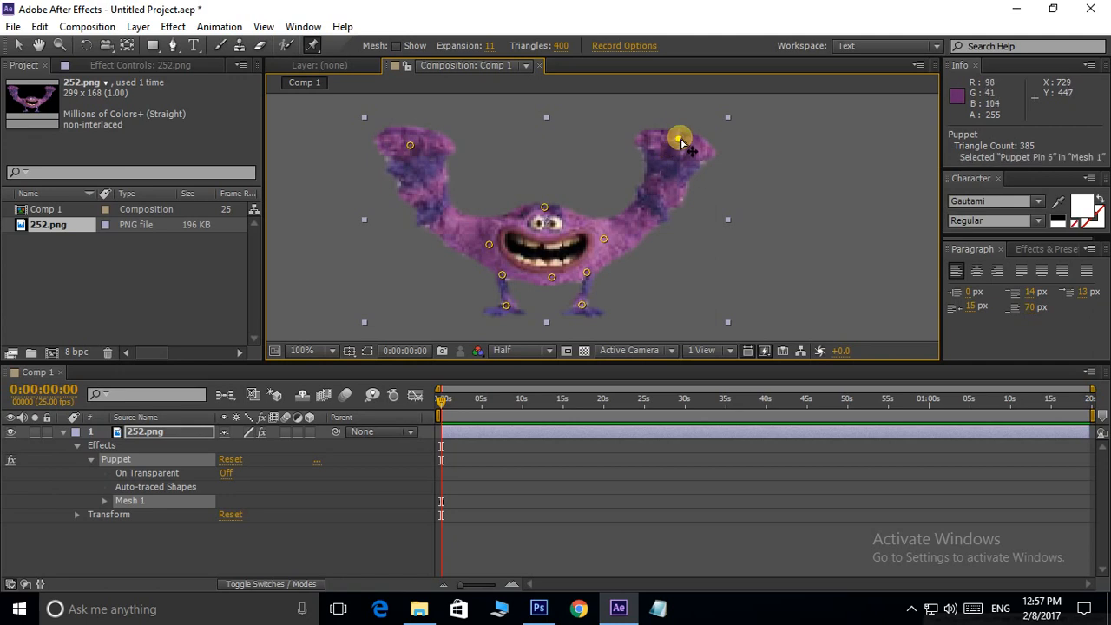
# Step: Record an up-and-down waving motion from 0:00:00:00 for the Puppet Pin 6 hand, play it back, and return to the start
pyautogui.moveTo(692, 151)
pyautogui.mouseDown()
pyautogui.moveTo(673, 322)
pyautogui.moveTo(692, 170)
pyautogui.moveTo(710, 316)
pyautogui.moveTo(704, 124)
pyautogui.moveTo(710, 301)
pyautogui.moveTo(707, 314)
pyautogui.moveTo(714, 157)
pyautogui.moveTo(702, 321)
pyautogui.moveTo(696, 190)
pyautogui.moveTo(694, 316)
pyautogui.moveTo(695, 152)
pyautogui.moveTo(726, 319)
pyautogui.moveTo(701, 157)
pyautogui.moveTo(751, 295)
pyautogui.moveTo(718, 129)
pyautogui.moveTo(757, 295)
pyautogui.moveTo(725, 134)
pyautogui.moveTo(744, 324)
pyautogui.moveTo(729, 175)
pyautogui.moveTo(734, 294)
pyautogui.moveTo(750, 274)
pyautogui.moveTo(763, 313)
pyautogui.mouseUp()
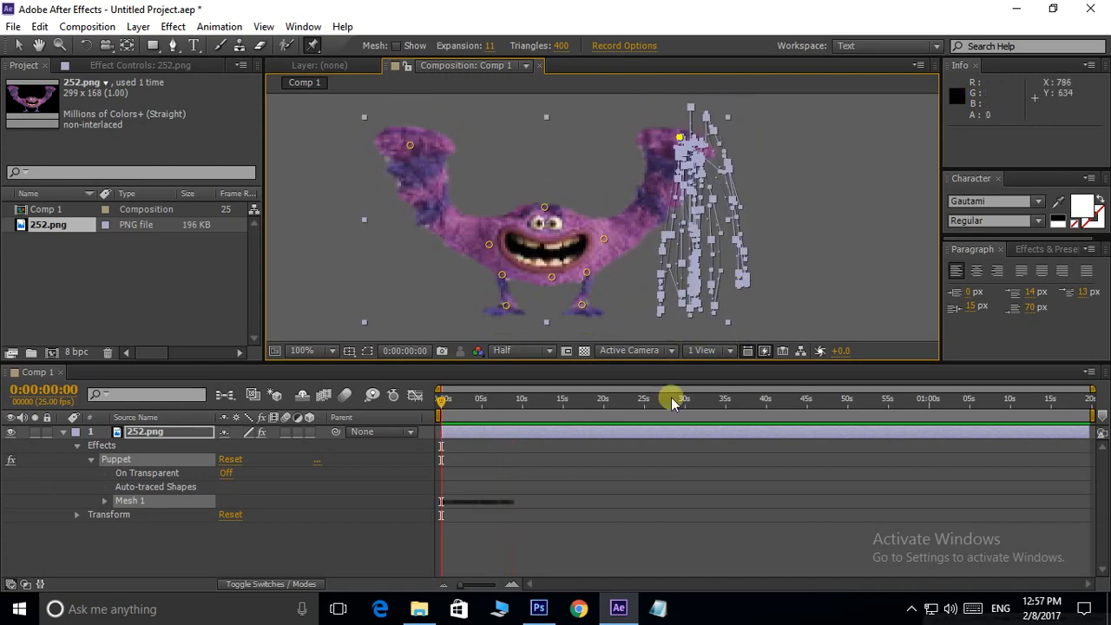
pyautogui.press('space')
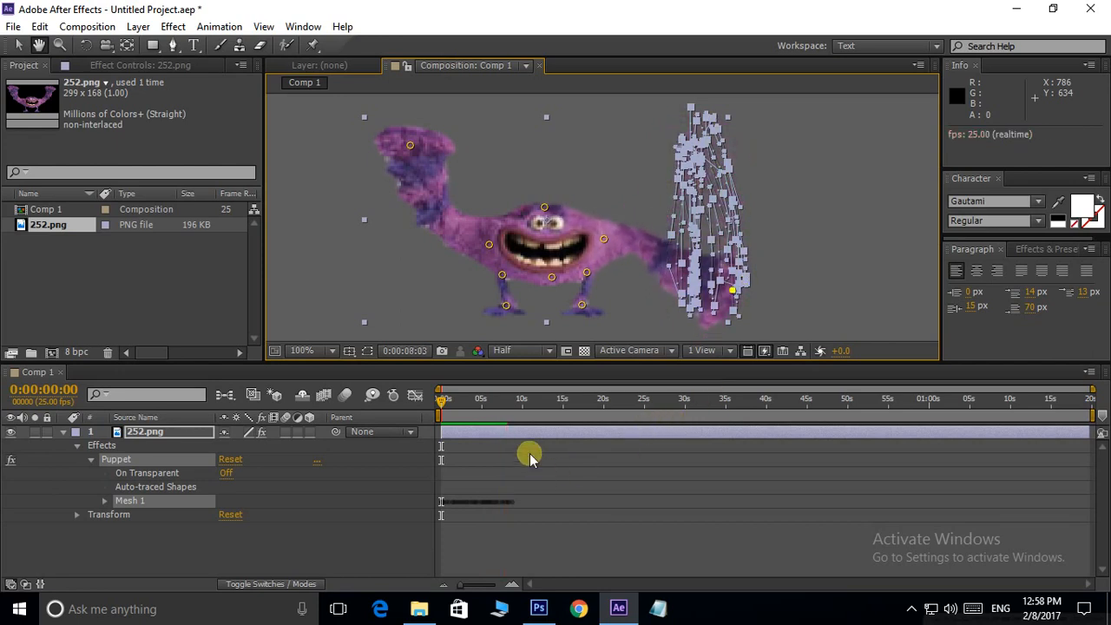
pyautogui.click(507, 405)
pyautogui.press('Home')
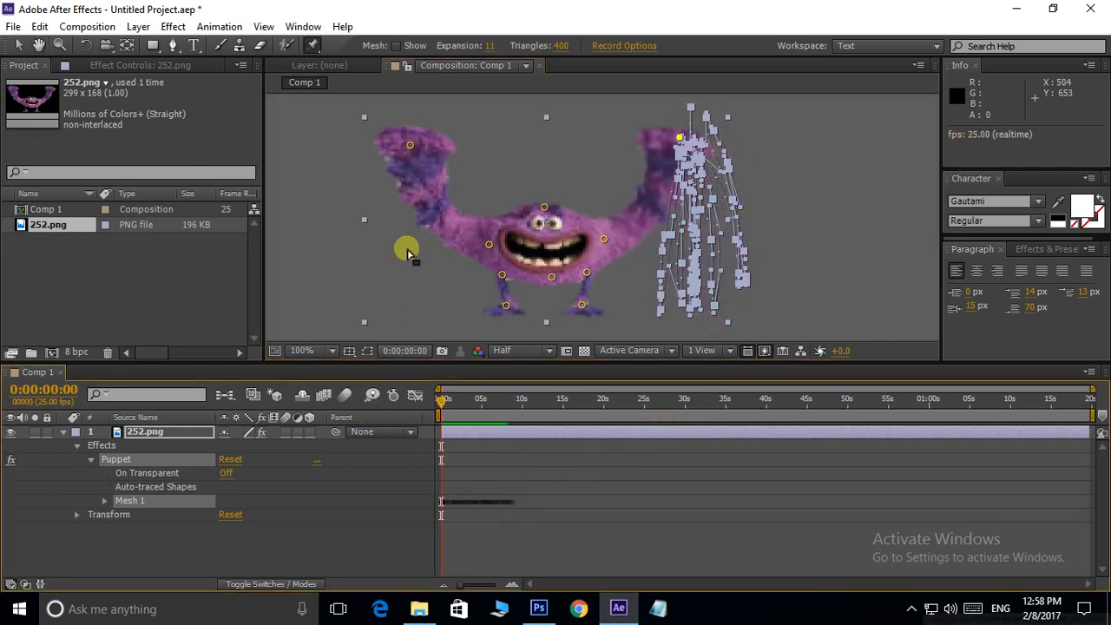
# Step: Record an up-and-down waving motion from 0:00:00:00 for the character's other hand pin
pyautogui.click(308, 145)
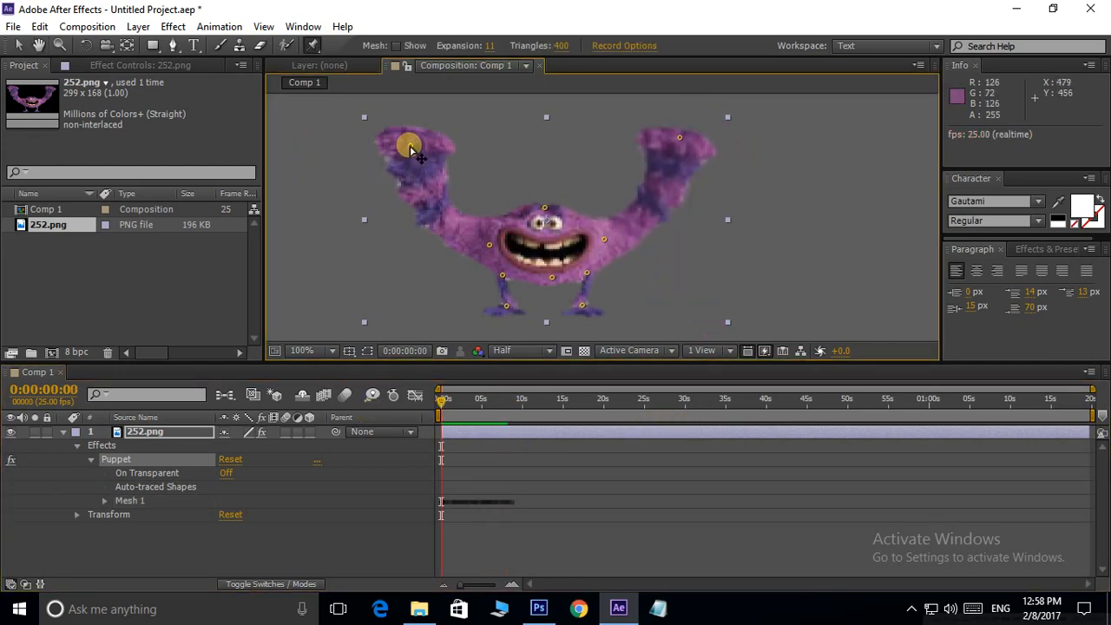
pyautogui.moveTo(413, 148)
pyautogui.mouseDown()
pyautogui.moveTo(397, 319)
pyautogui.moveTo(407, 148)
pyautogui.moveTo(399, 308)
pyautogui.moveTo(396, 280)
pyautogui.moveTo(414, 179)
pyautogui.moveTo(410, 326)
pyautogui.moveTo(413, 162)
pyautogui.moveTo(394, 331)
pyautogui.moveTo(414, 145)
pyautogui.moveTo(370, 331)
pyautogui.moveTo(395, 161)
pyautogui.moveTo(394, 322)
pyautogui.moveTo(396, 235)
pyautogui.moveTo(419, 148)
pyautogui.moveTo(407, 302)
pyautogui.moveTo(422, 161)
pyautogui.moveTo(381, 326)
pyautogui.moveTo(411, 161)
pyautogui.moveTo(395, 320)
pyautogui.moveTo(394, 165)
pyautogui.moveTo(390, 294)
pyautogui.moveTo(408, 181)
pyautogui.moveTo(365, 329)
pyautogui.moveTo(407, 175)
pyautogui.moveTo(394, 162)
pyautogui.moveTo(380, 289)
pyautogui.moveTo(380, 276)
pyautogui.moveTo(440, 298)
pyautogui.mouseUp()
pyautogui.click(541, 439)
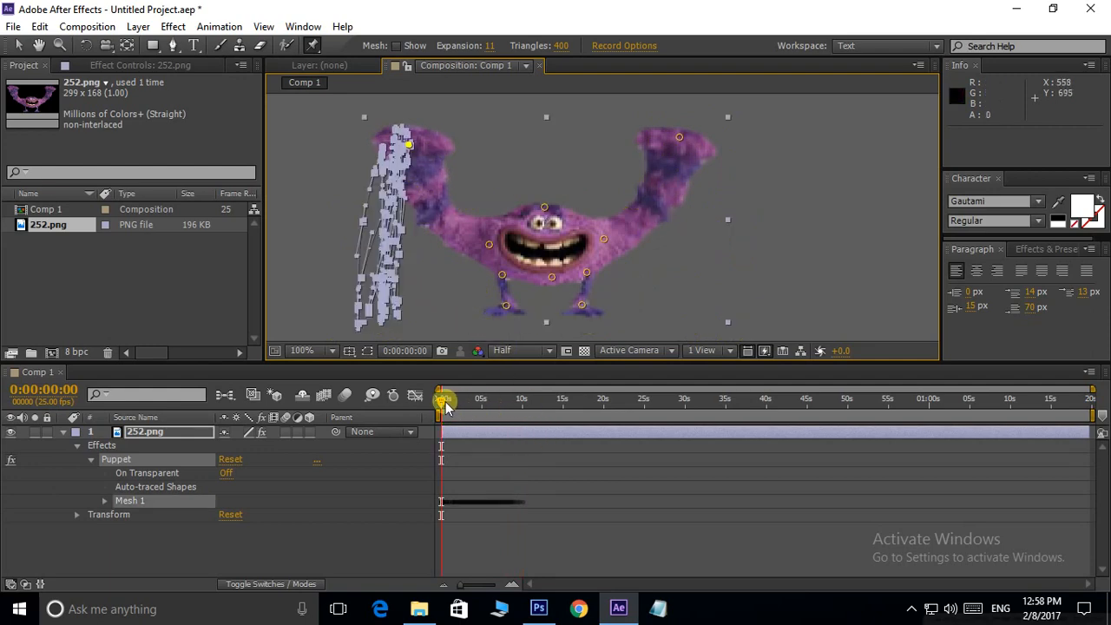
# Step: Preview the waving of both arms with the layer deselected, and return to 0:00:00:00
pyautogui.click(18, 46)
pyautogui.click(759, 245)
pyautogui.press('space')
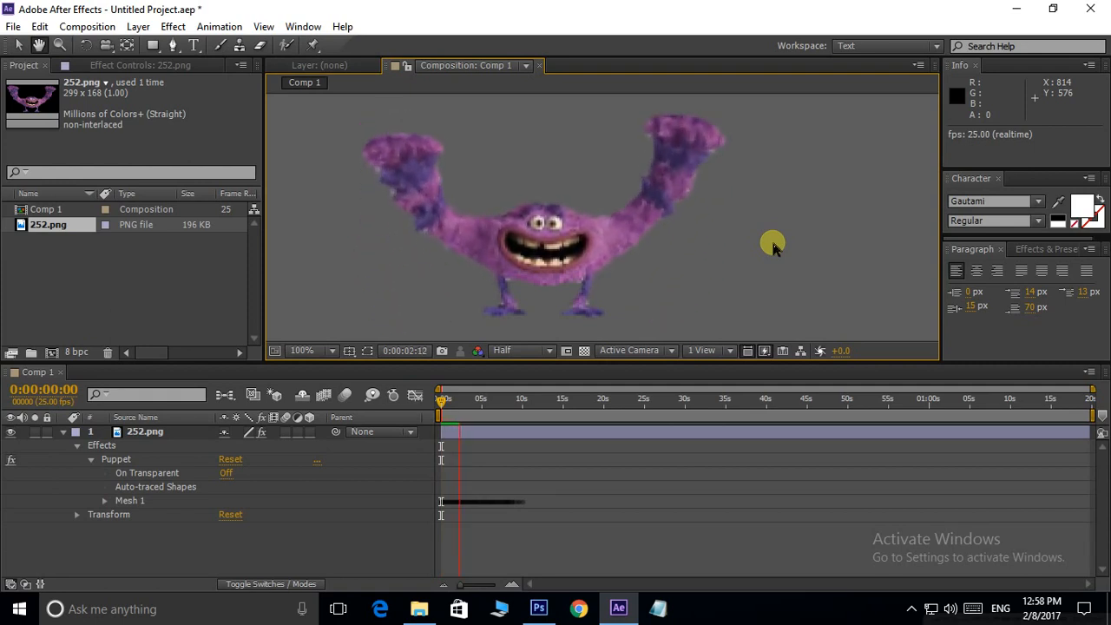
pyautogui.click(460, 434)
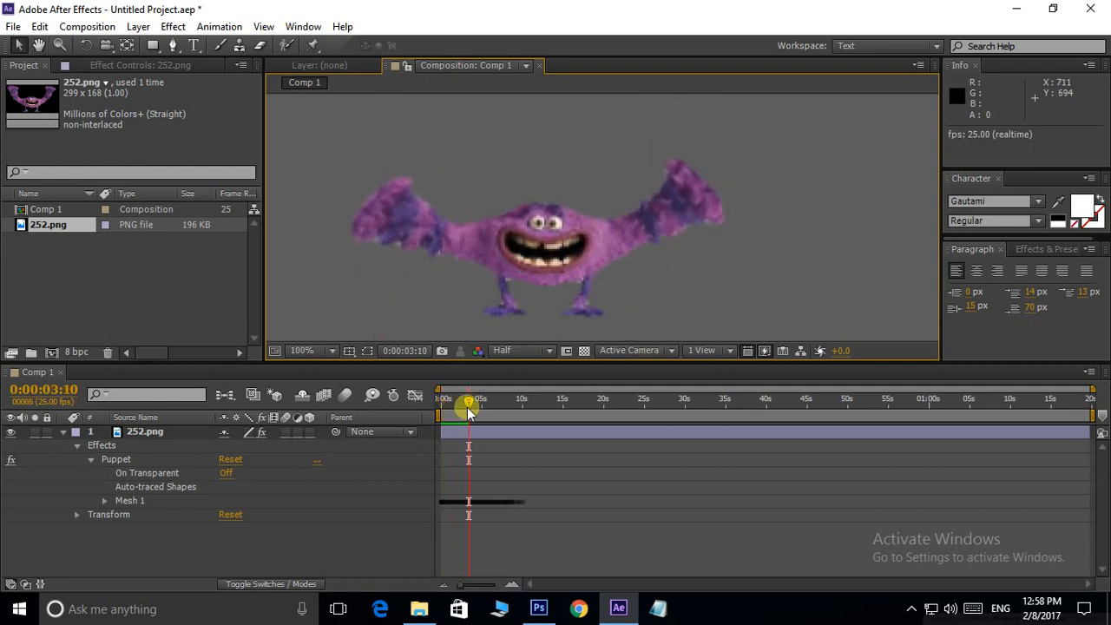
pyautogui.press('Home')
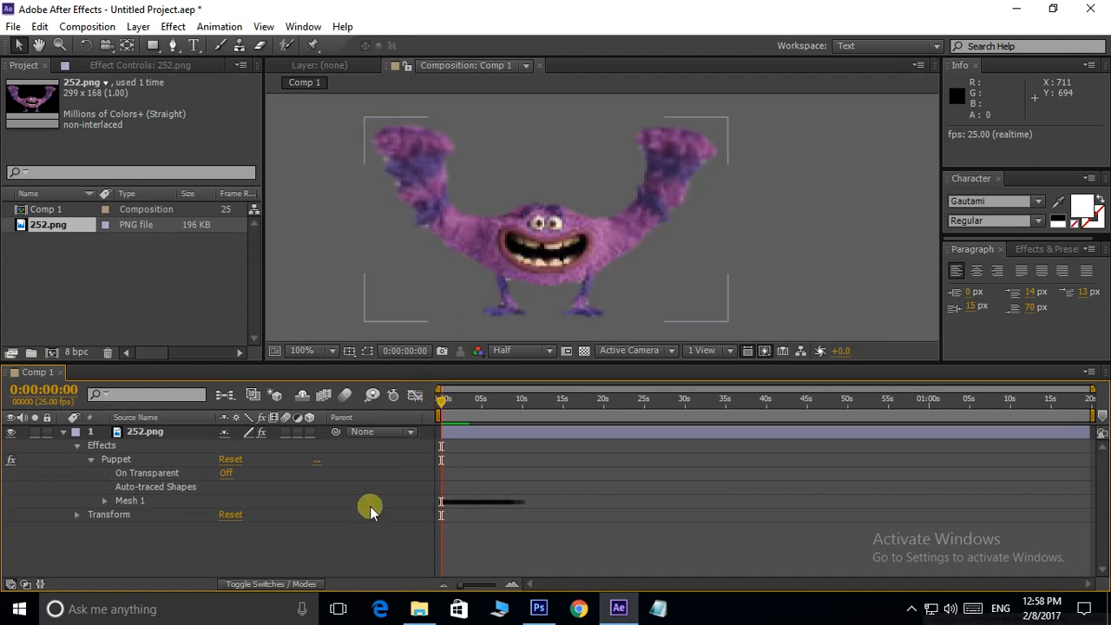
# Step: Reveal the keyframed Puppet pin positions of the 252.png layer
pyautogui.click(500, 303)
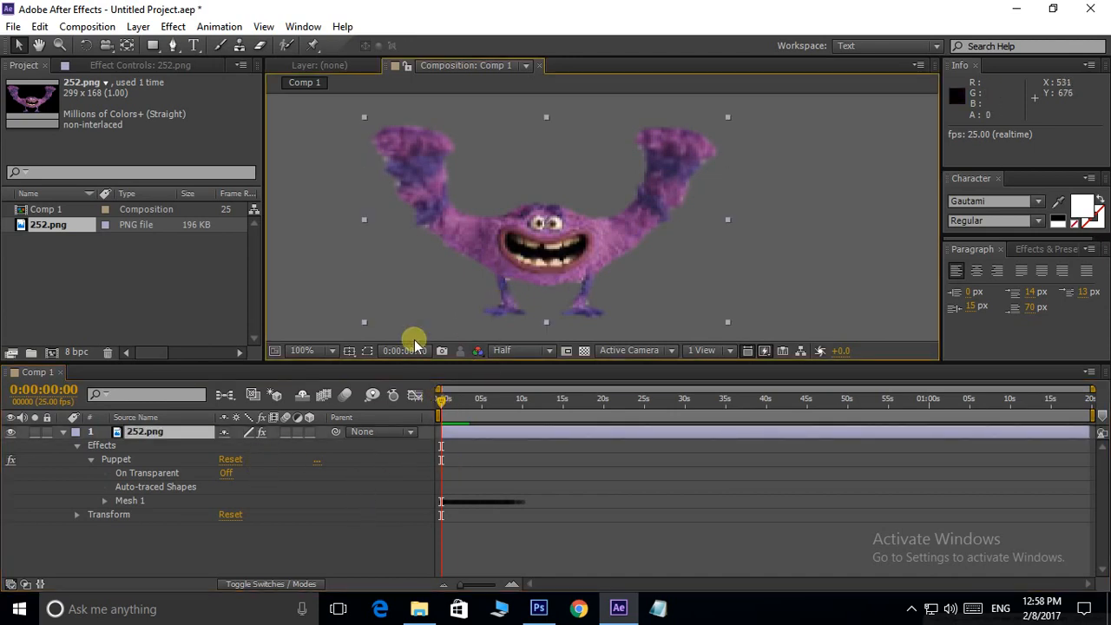
pyautogui.click(159, 436)
pyautogui.press('Return')
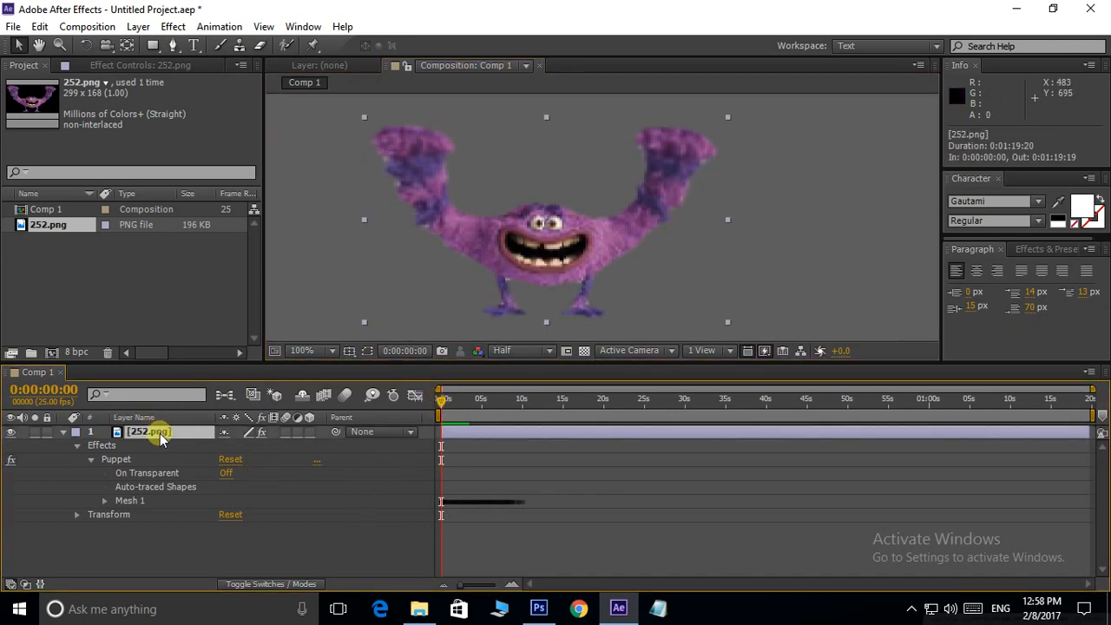
pyautogui.press('u')
pyautogui.scroll(-5, 492, 460)
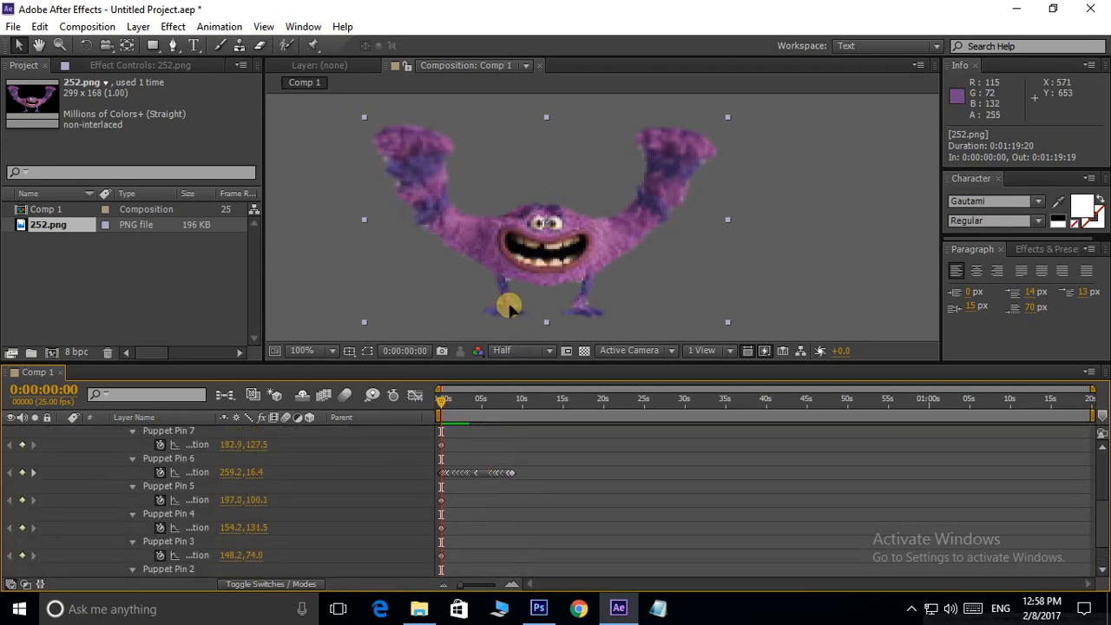
# Step: Raise both foot pins outward at 0:00:01:05 to keyframe the legs spreading
pyautogui.click(313, 45)
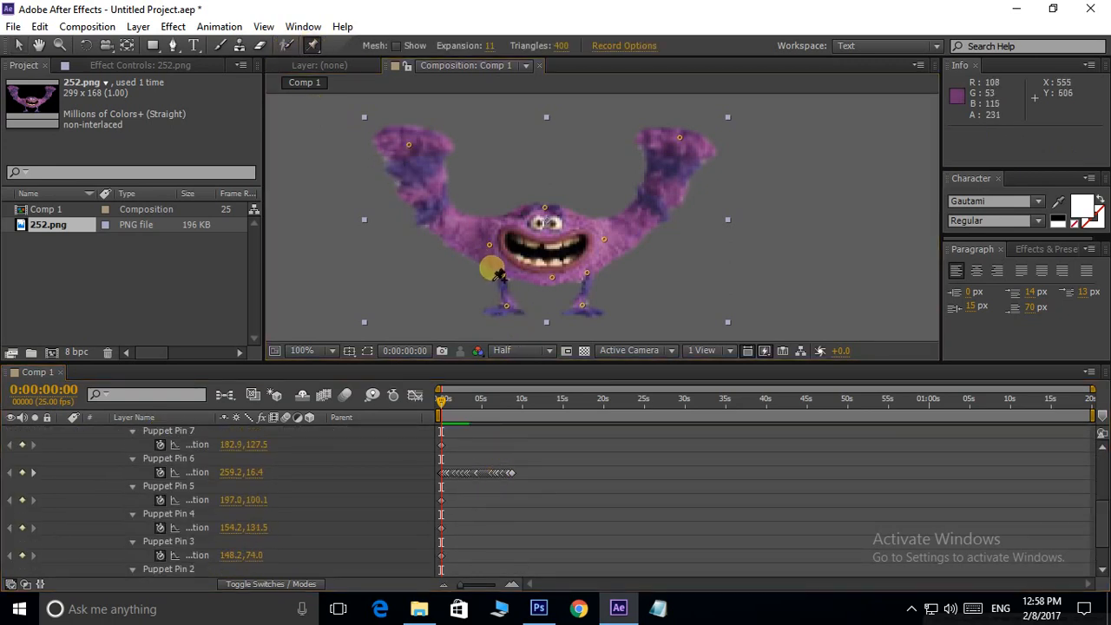
pyautogui.click(510, 306)
pyautogui.click(446, 401)
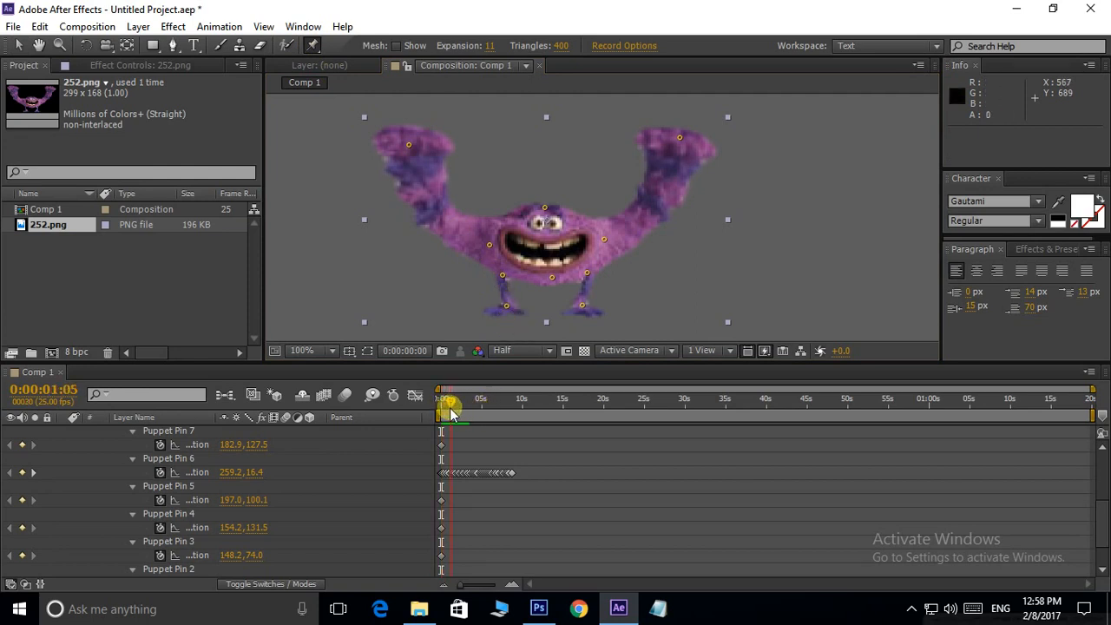
pyautogui.moveTo(505, 307); pyautogui.dragTo(483, 287)
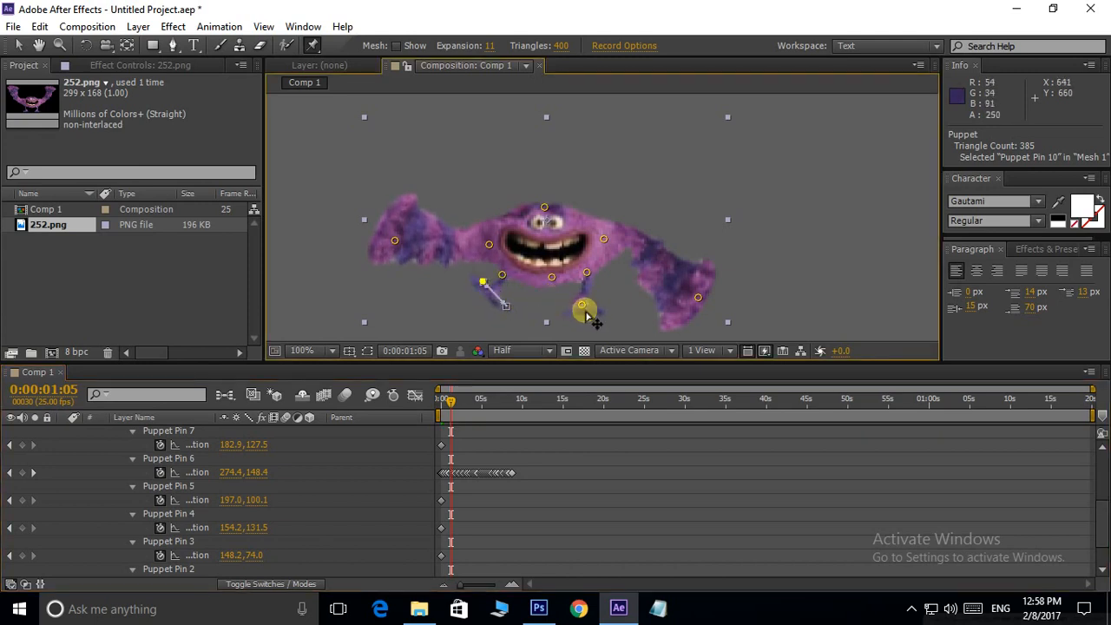
pyautogui.moveTo(584, 309); pyautogui.dragTo(598, 299)
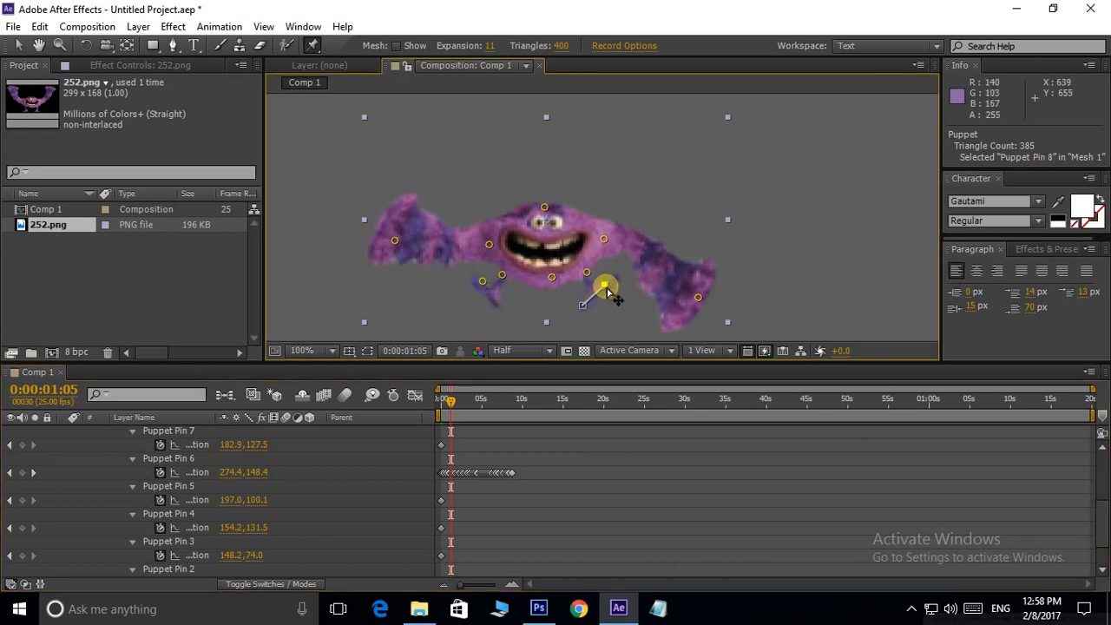
pyautogui.scroll(-2, 479, 493)
pyautogui.scroll(3, 486, 507)
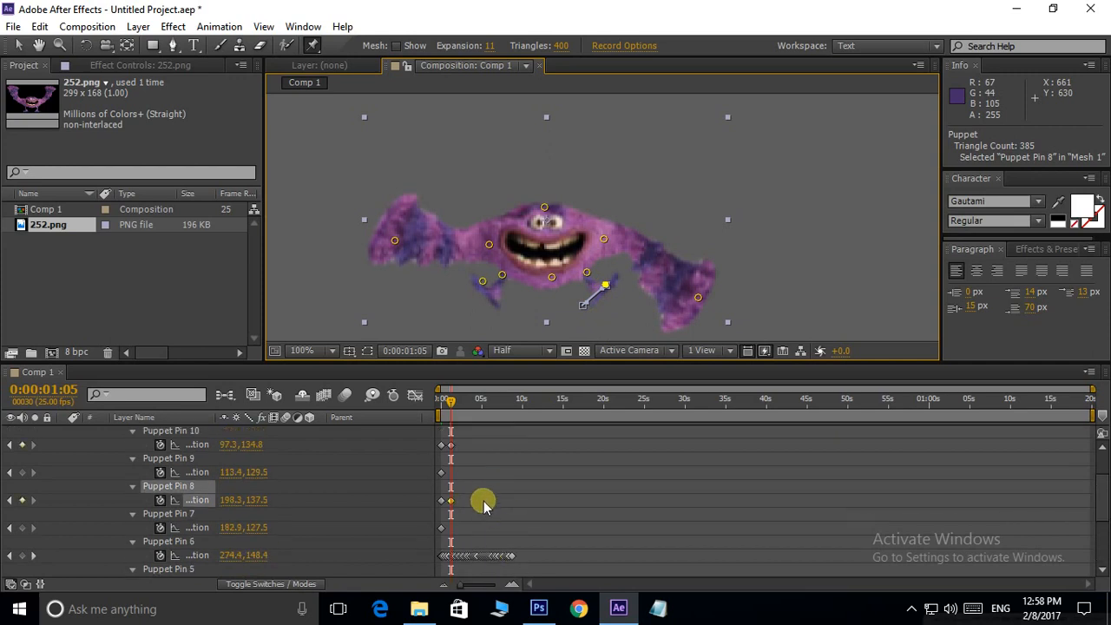
# Step: Preview the combined arm and leg motion from the start with the layer deselected, and return to 0:00:00:00
pyautogui.moveTo(451, 401); pyautogui.dragTo(409, 399)
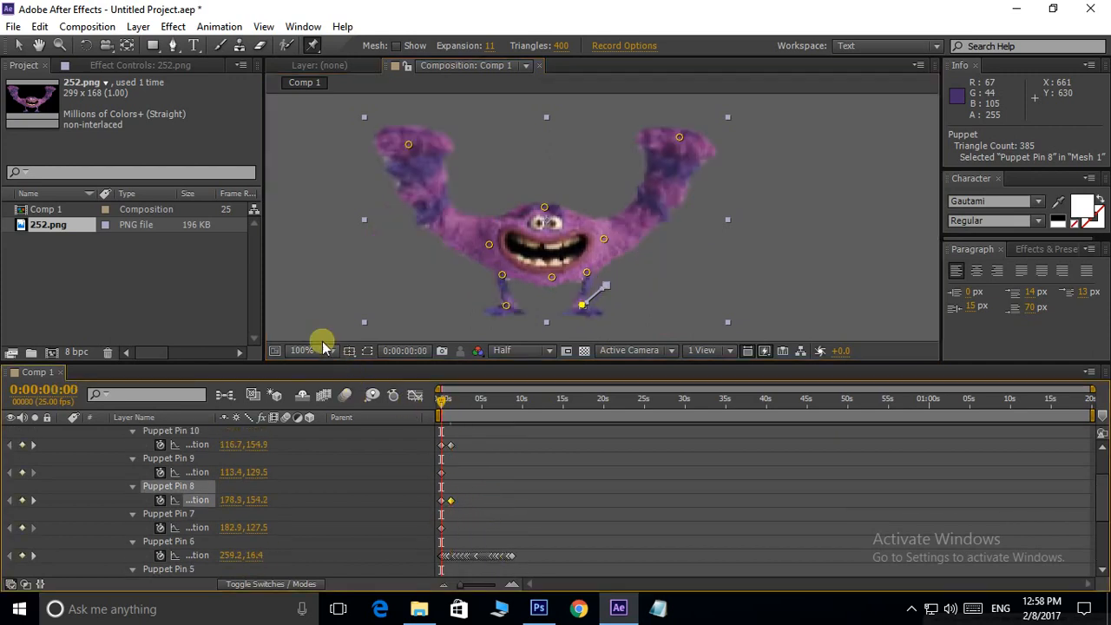
pyautogui.click(18, 45)
pyautogui.click(311, 263)
pyautogui.press('space')
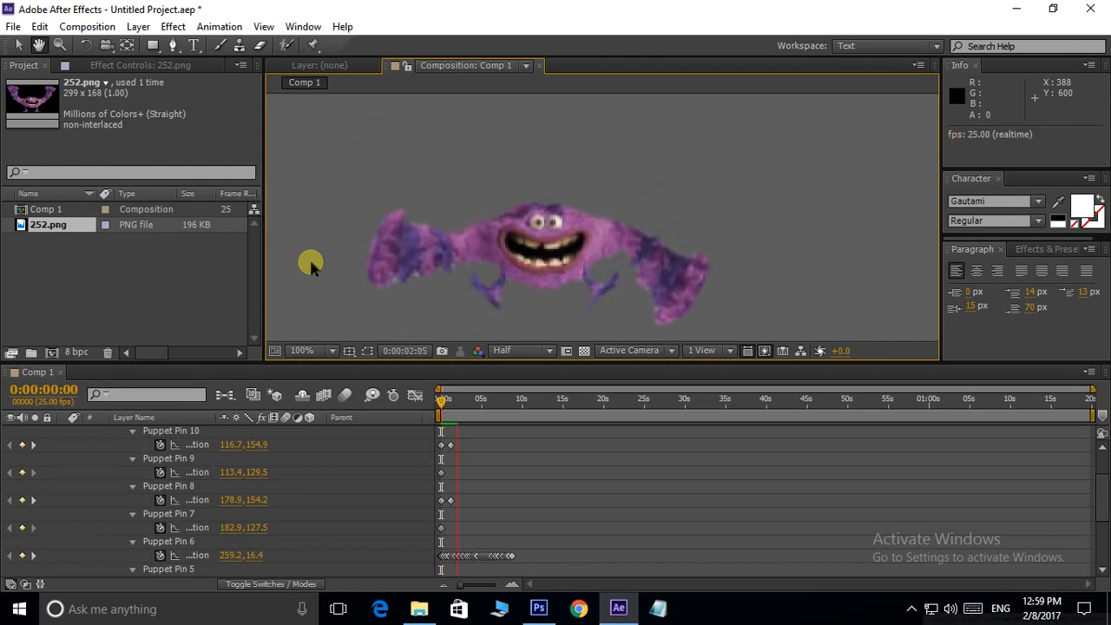
pyautogui.press('space')
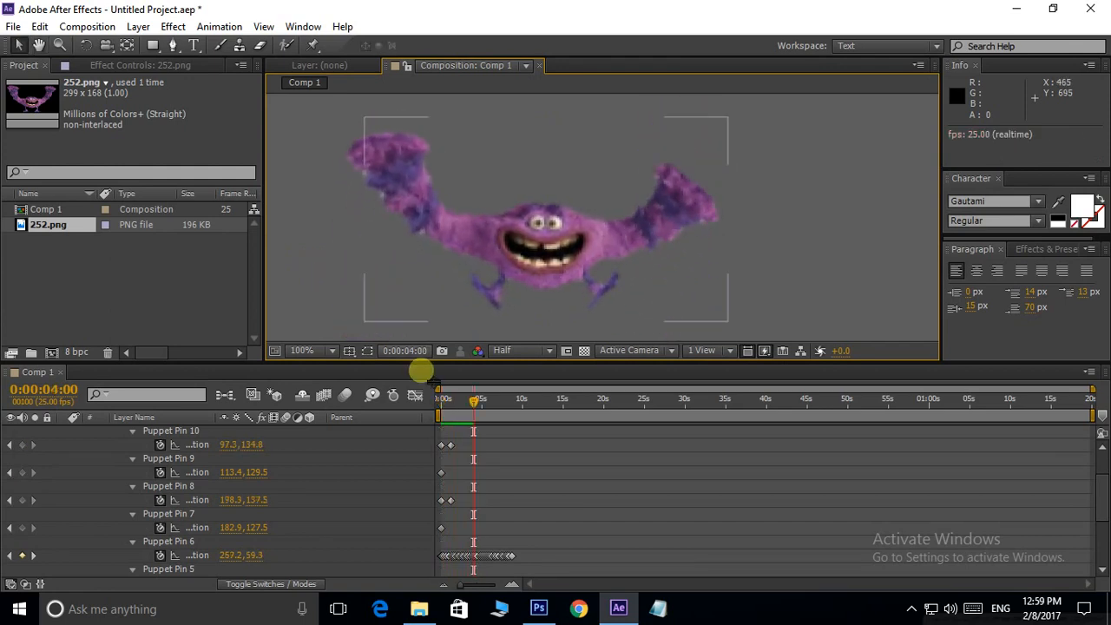
pyautogui.moveTo(464, 397); pyautogui.dragTo(302, 381)
# Step: Show only the Scale property of the 252.png layer and move the character to position 732, 576
pyautogui.scroll(1, 289, 506)
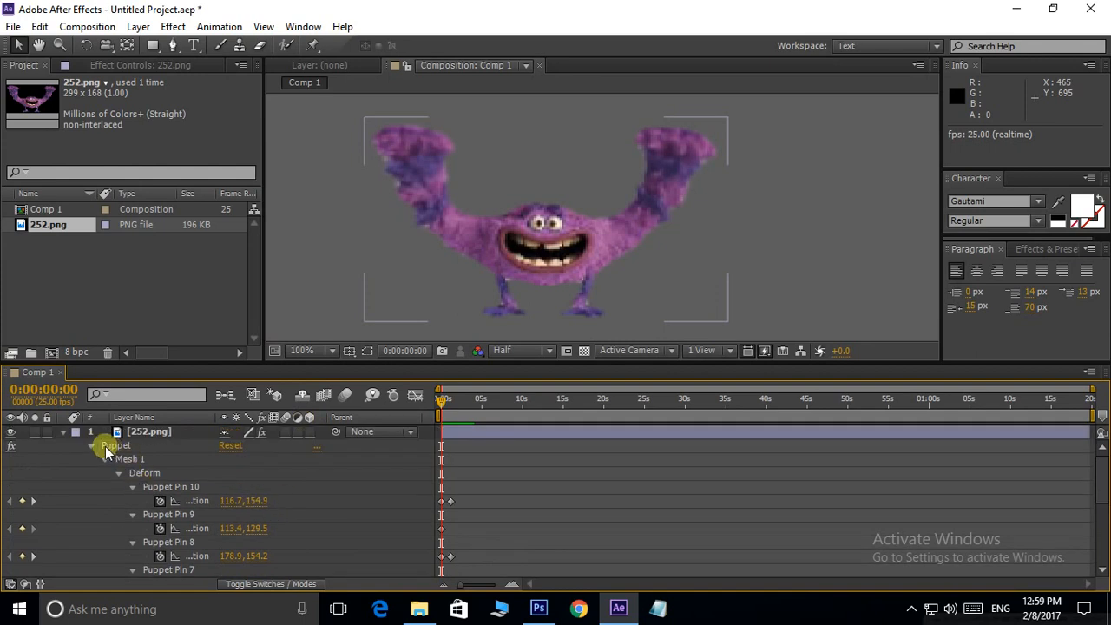
pyautogui.click(62, 433)
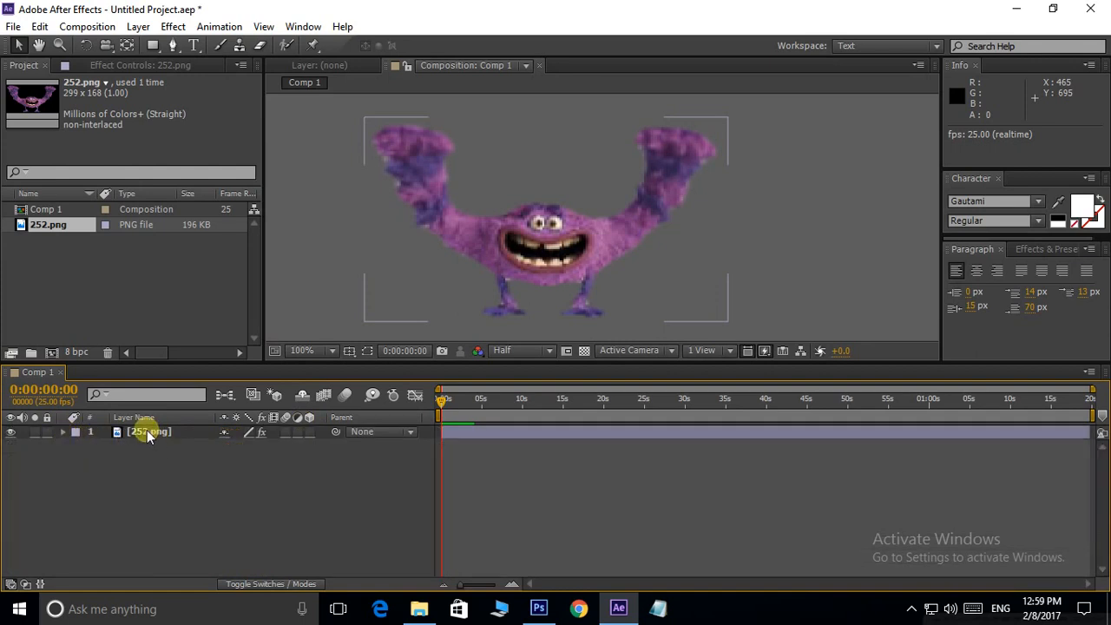
pyautogui.click(148, 436)
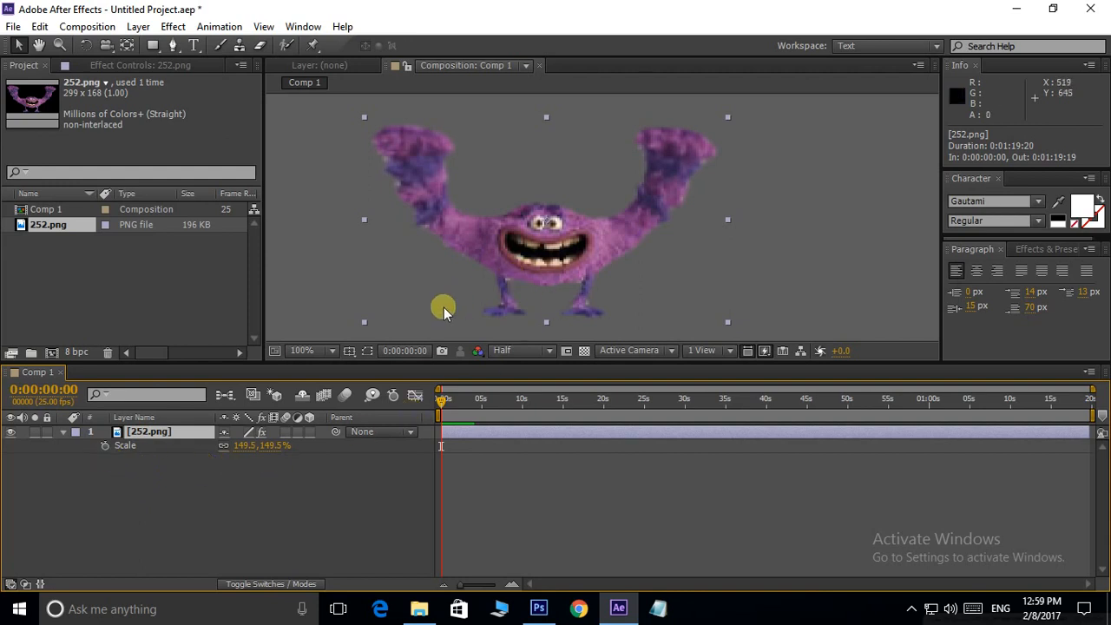
pyautogui.scroll(-6, 694, 252)
pyautogui.scroll(3, 669, 243)
pyautogui.moveTo(539, 213); pyautogui.dragTo(569, 213)
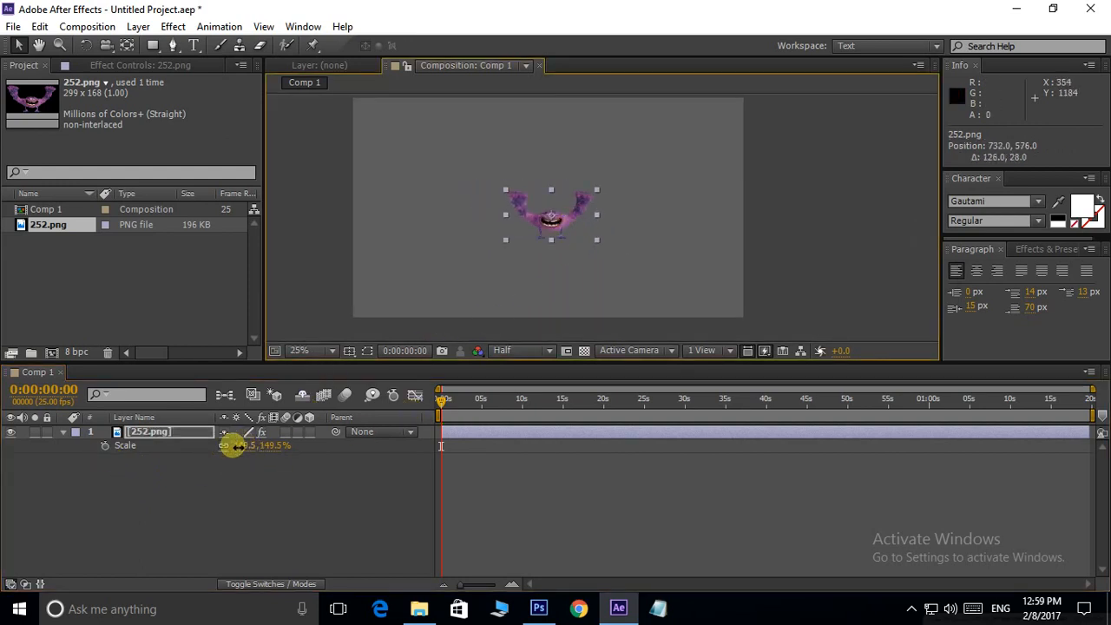
# Step: Animate the 252.png layer's Scale from 58.5% at 0:00:00:00 to 358.5% at 0:00:07:20
pyautogui.moveTo(234, 445); pyautogui.dragTo(83, 456)
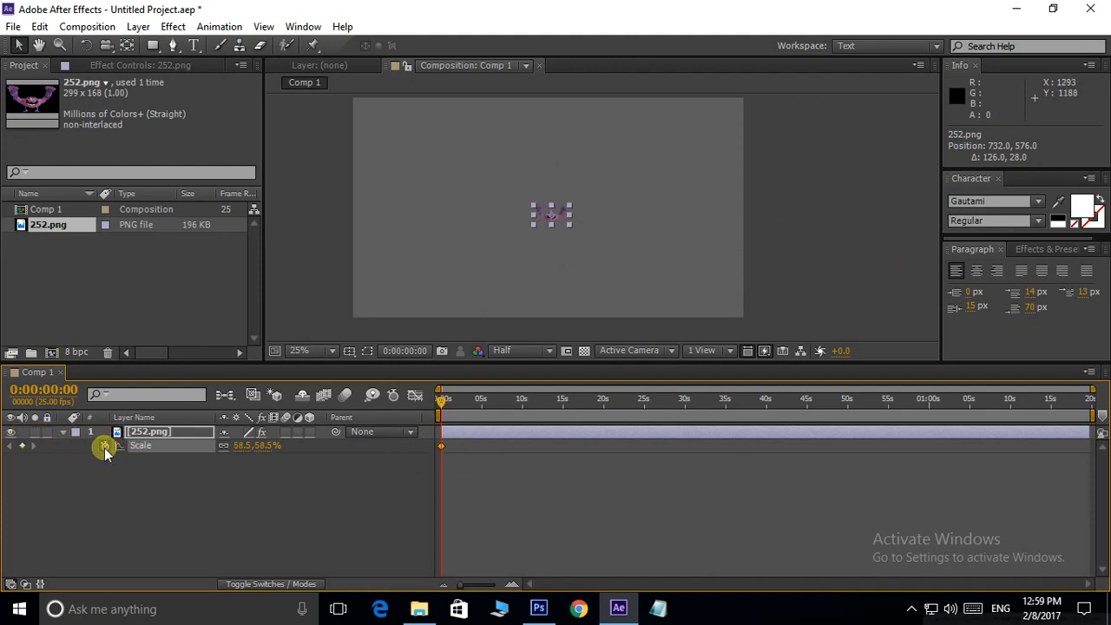
pyautogui.moveTo(443, 411); pyautogui.dragTo(517, 410)
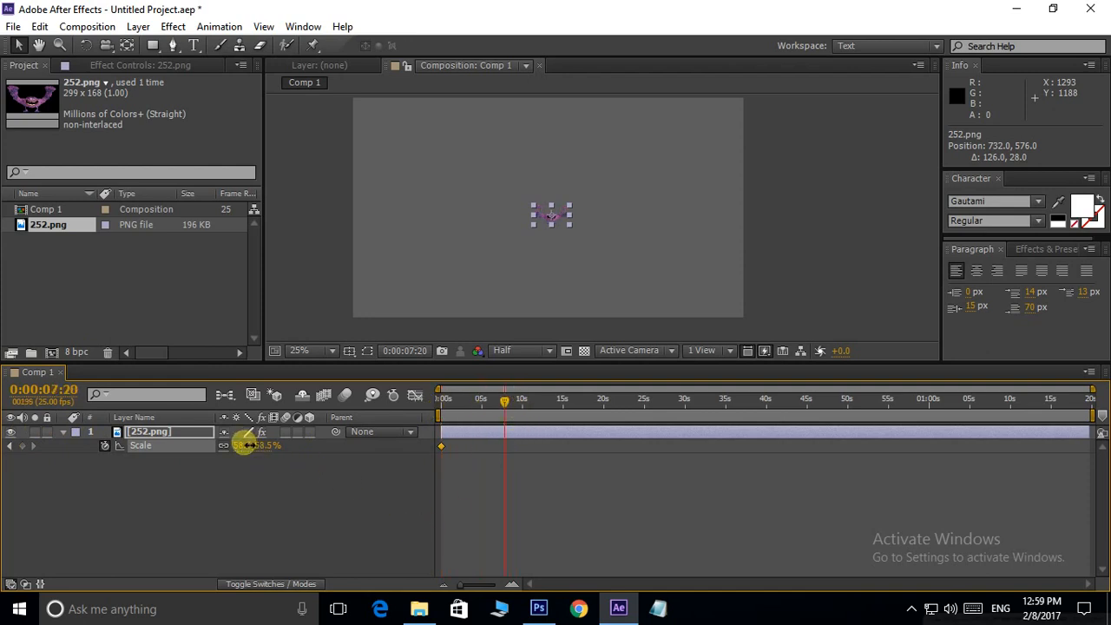
pyautogui.moveTo(249, 445); pyautogui.dragTo(563, 433)
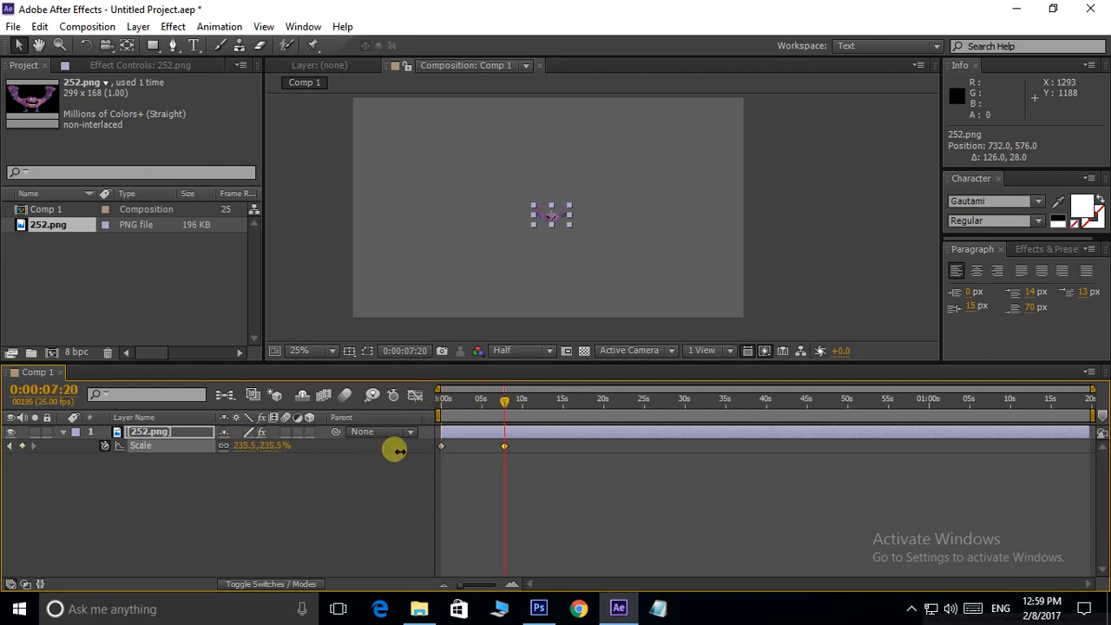
pyautogui.moveTo(395, 452); pyautogui.dragTo(340, 454)
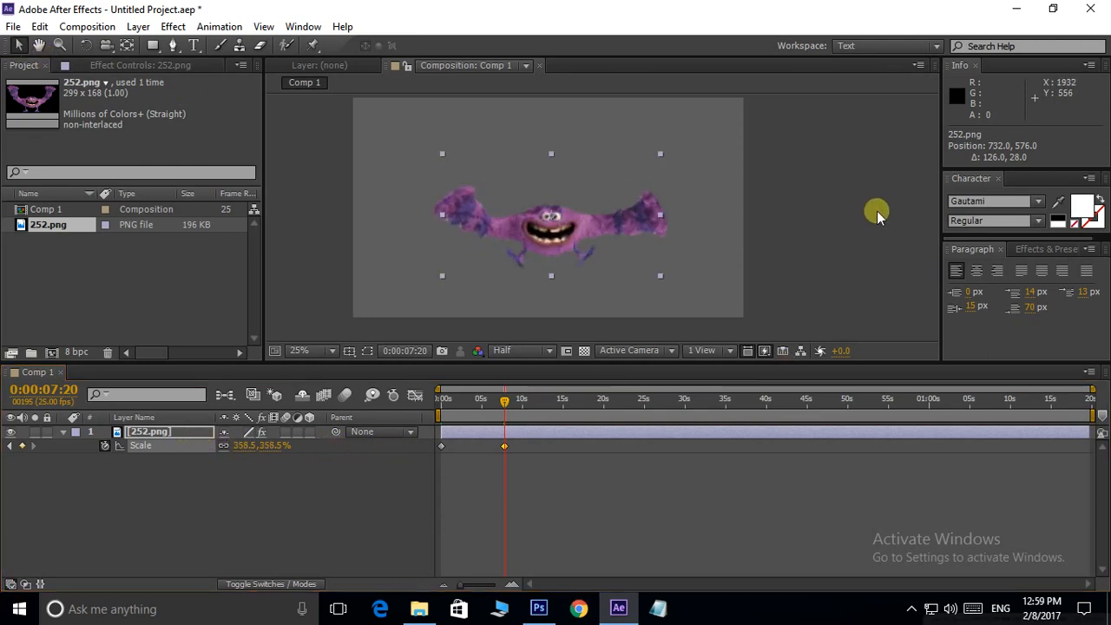
# Step: Preview the growing, waving character from the start with the layer deselected
pyautogui.moveTo(505, 401); pyautogui.dragTo(260, 405)
pyautogui.click(841, 204)
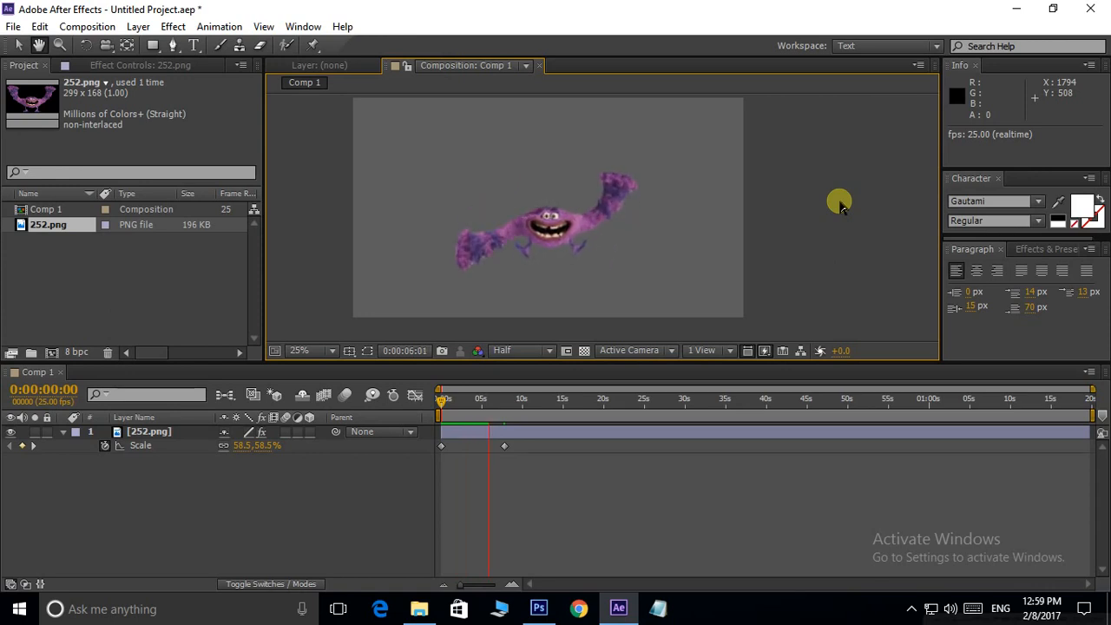
pyautogui.press('space')
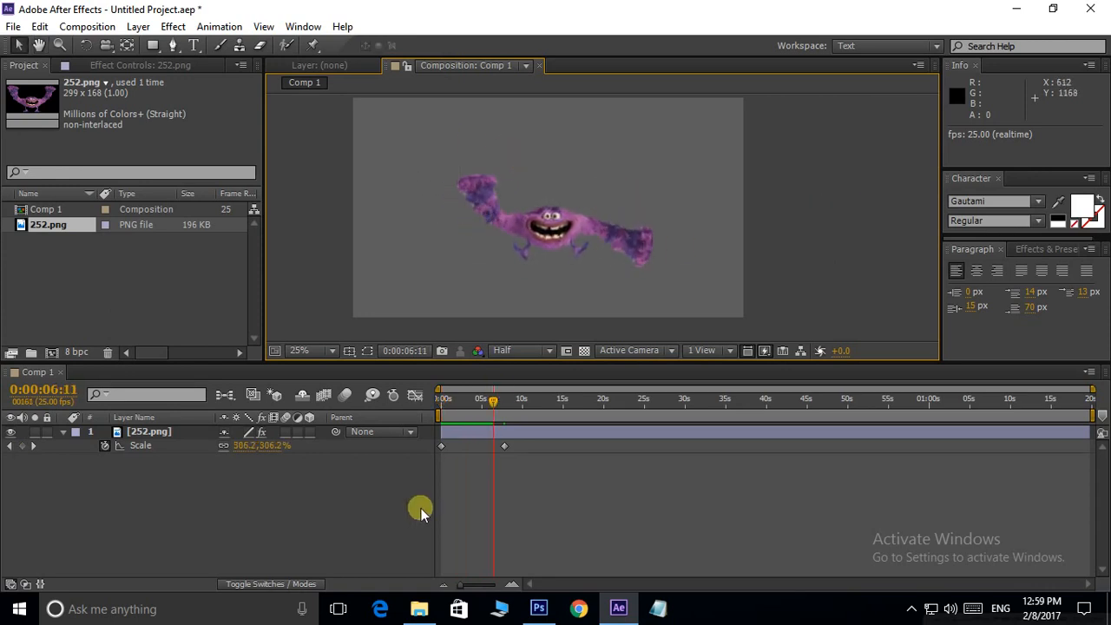
# Step: Replay the start of the growing, waving animation from 0:00:00:00
pyautogui.moveTo(495, 400); pyautogui.dragTo(372, 397)
pyautogui.press('space')
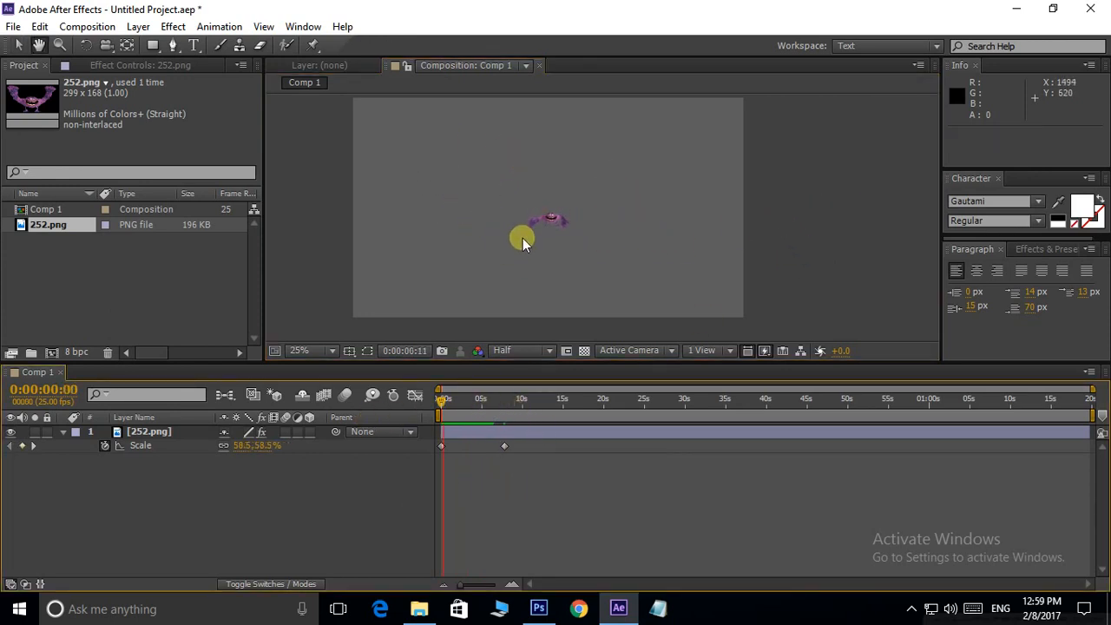
pyautogui.press('space')
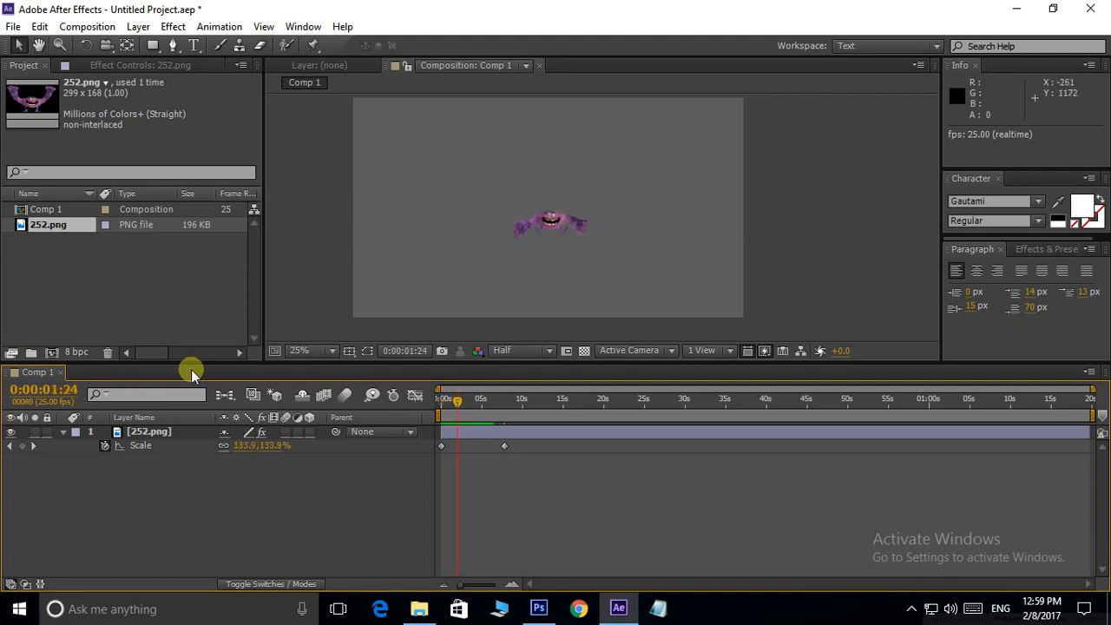
# Step: Reveal the individual puppet pins under Mesh 1's Deform group in the 252.png layer's Puppet effect
pyautogui.click(65, 433)
pyautogui.click(65, 432)
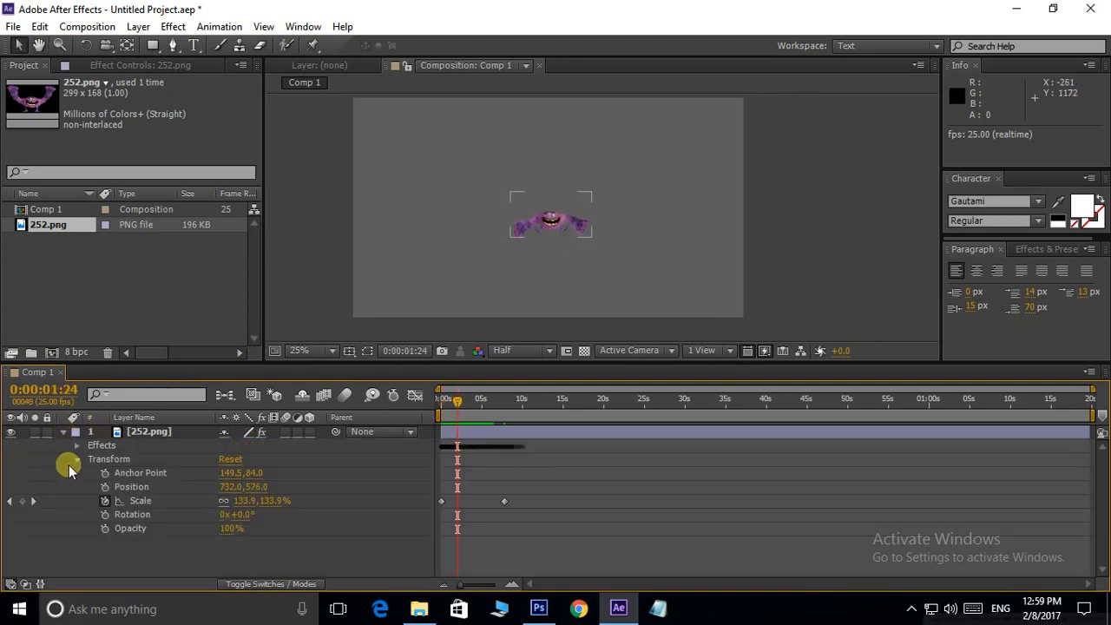
pyautogui.click(76, 446)
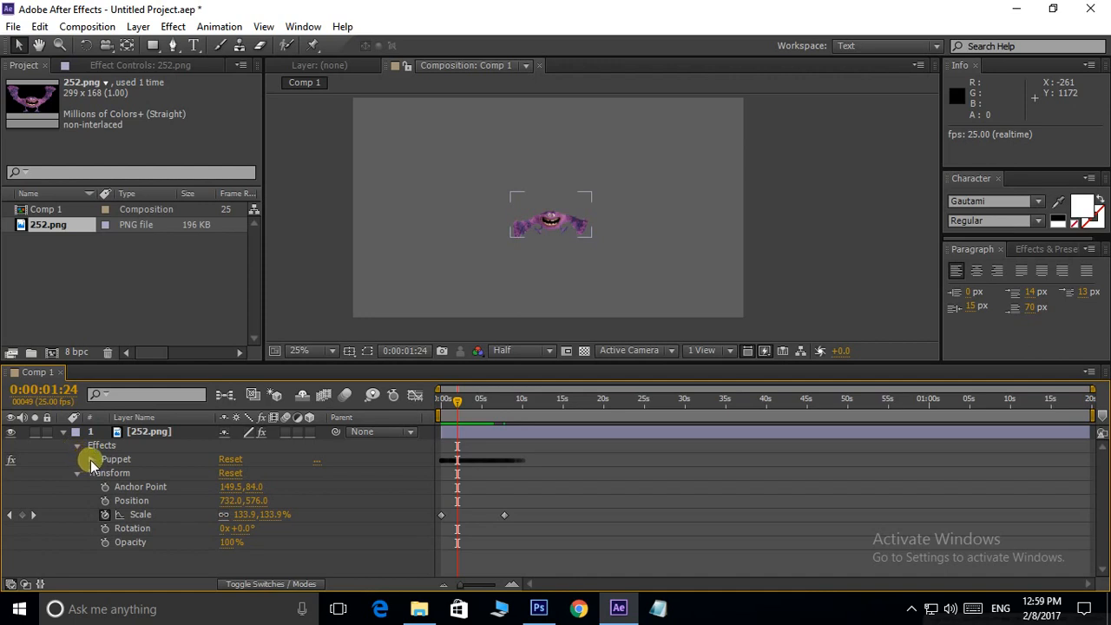
pyautogui.click(90, 459)
pyautogui.click(104, 501)
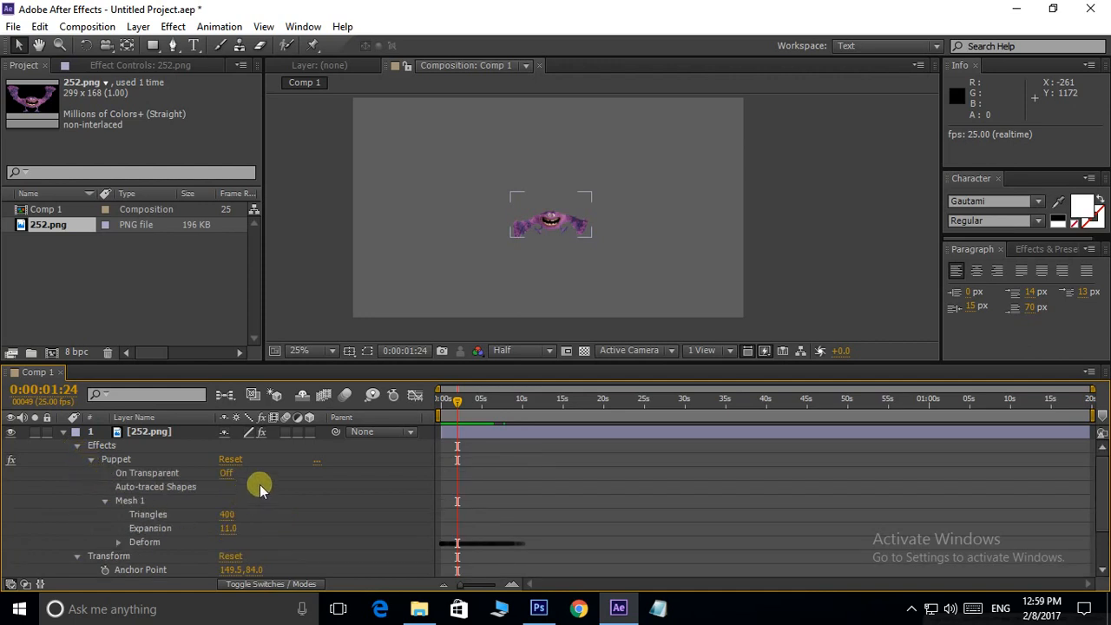
pyautogui.scroll(-1, 298, 488)
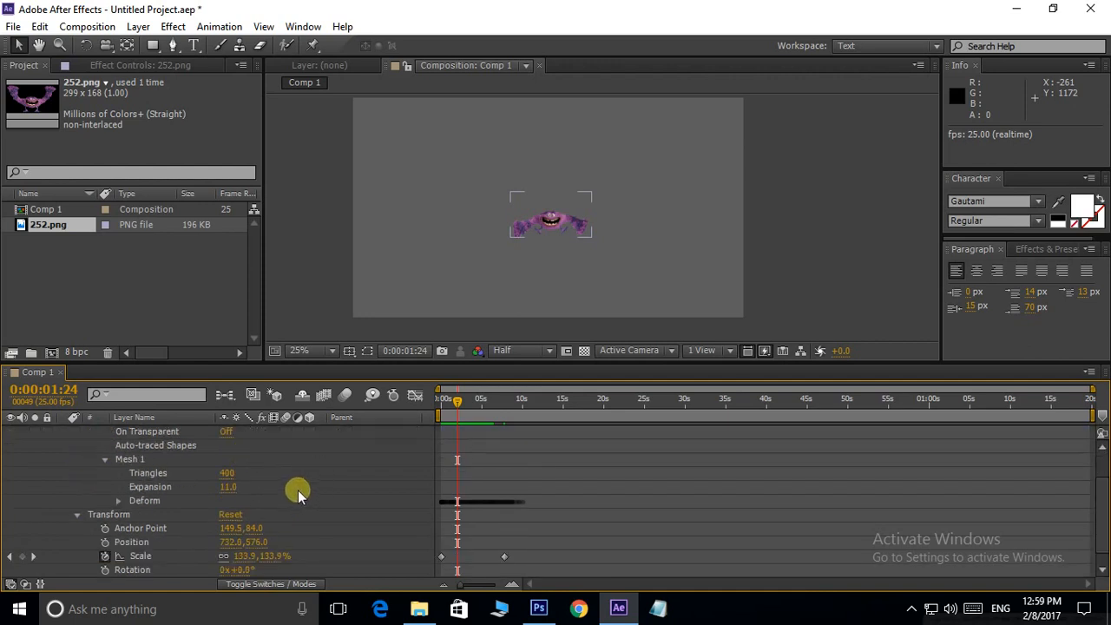
pyautogui.click(118, 501)
pyautogui.scroll(-2, 665, 489)
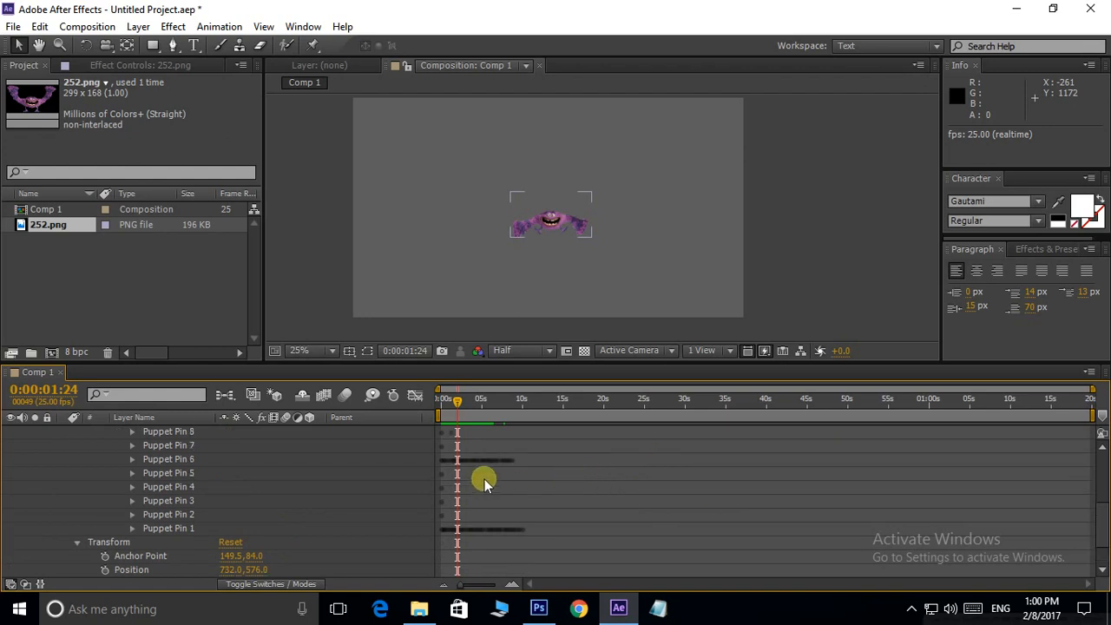
# Step: Compress all Position keyframes of Puppet Pin 6 and Puppet Pin 1 so both arm motions end at about 4 seconds
pyautogui.click(132, 459)
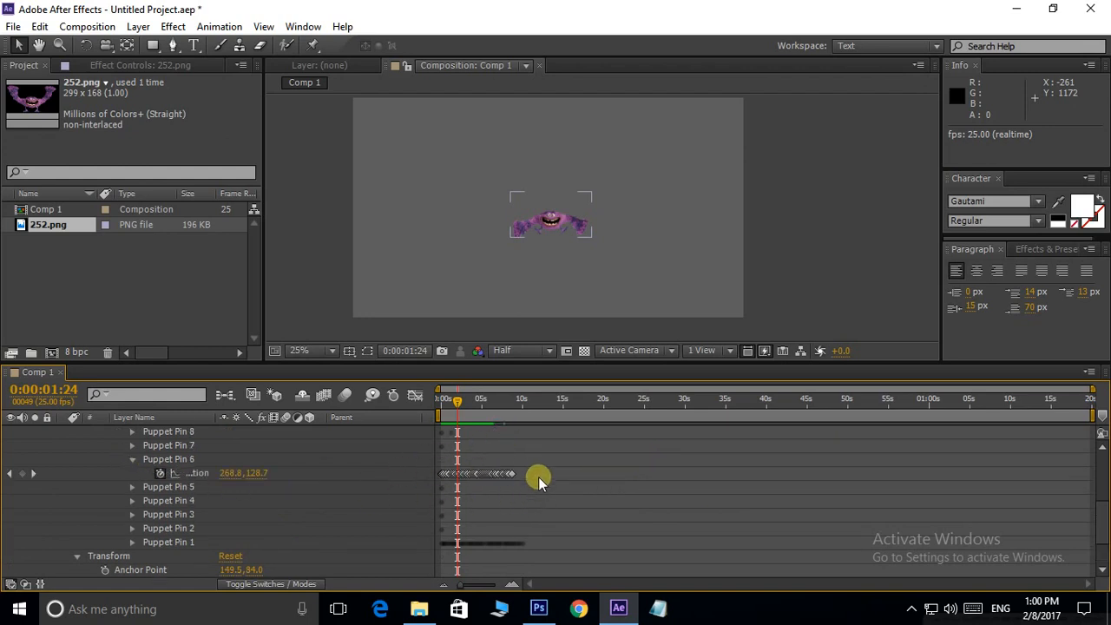
pyautogui.moveTo(537, 467); pyautogui.dragTo(432, 479)
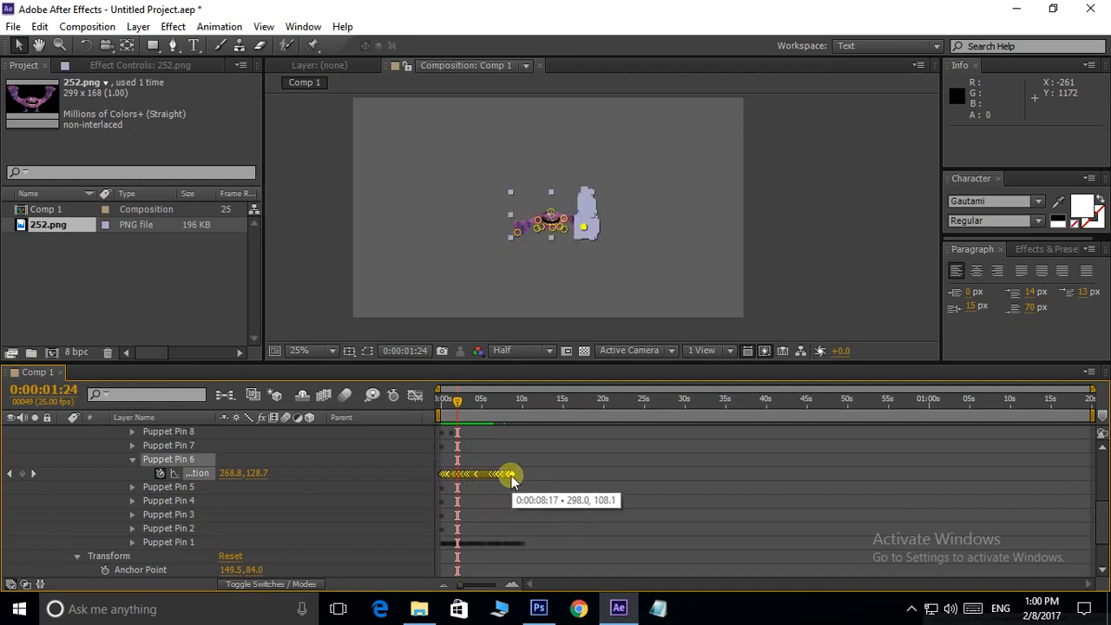
pyautogui.moveTo(512, 480); pyautogui.dragTo(502, 478)
pyautogui.hotkey('ctrl', 'z')
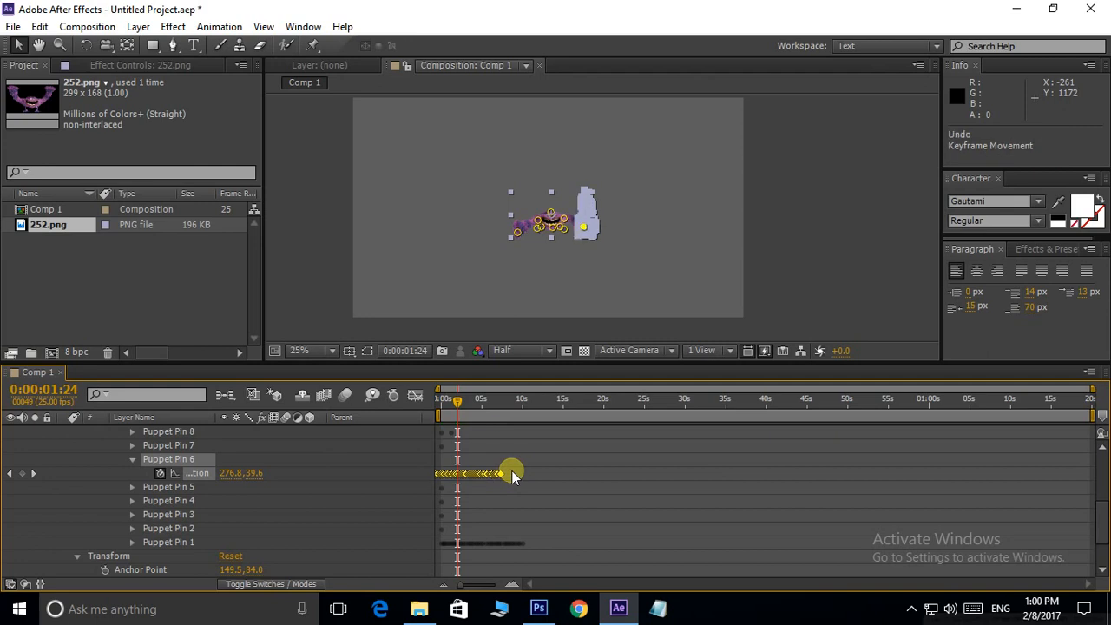
pyautogui.moveTo(512, 477); pyautogui.dragTo(475, 478)
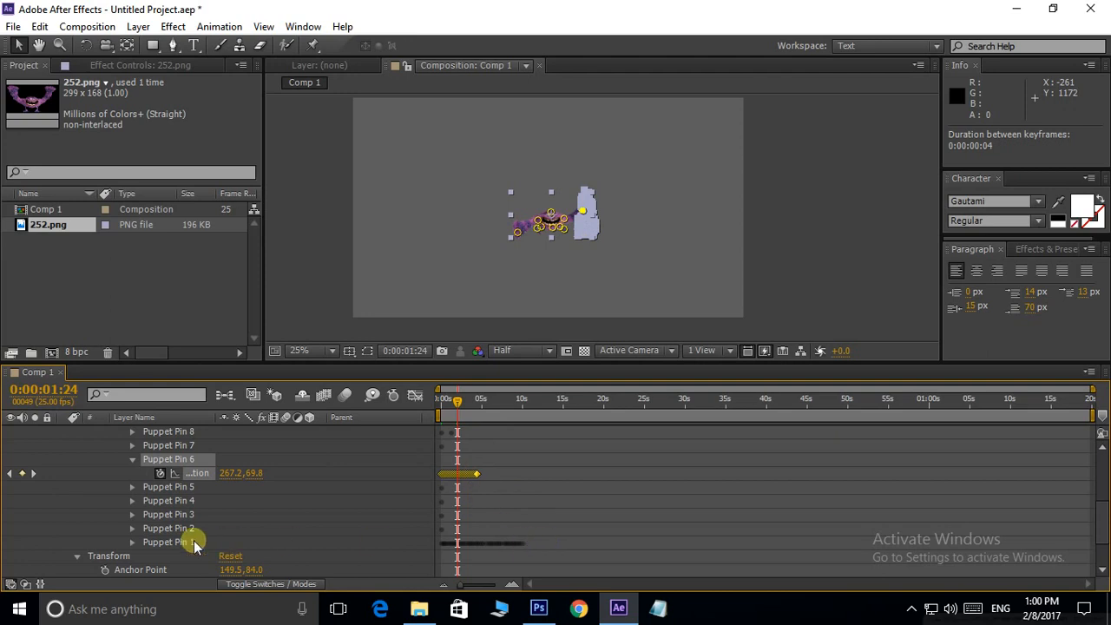
pyautogui.click(132, 541)
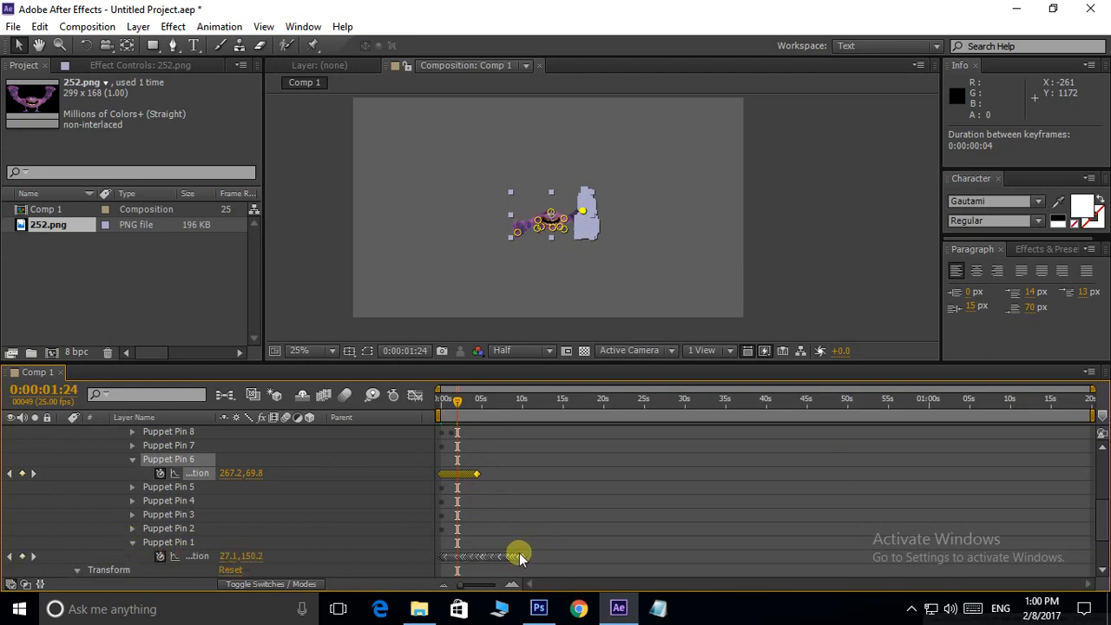
pyautogui.moveTo(527, 556); pyautogui.dragTo(483, 562)
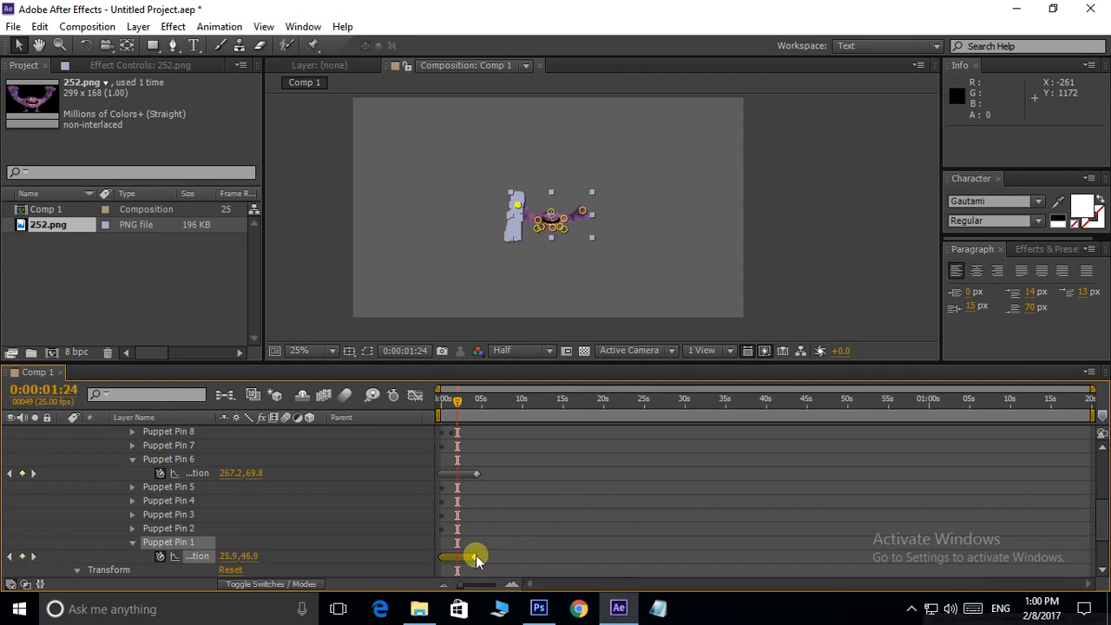
# Step: Preview the sped-up arm waving from 0:00:00:00 with the whole composition in view
pyautogui.moveTo(457, 398); pyautogui.dragTo(318, 365)
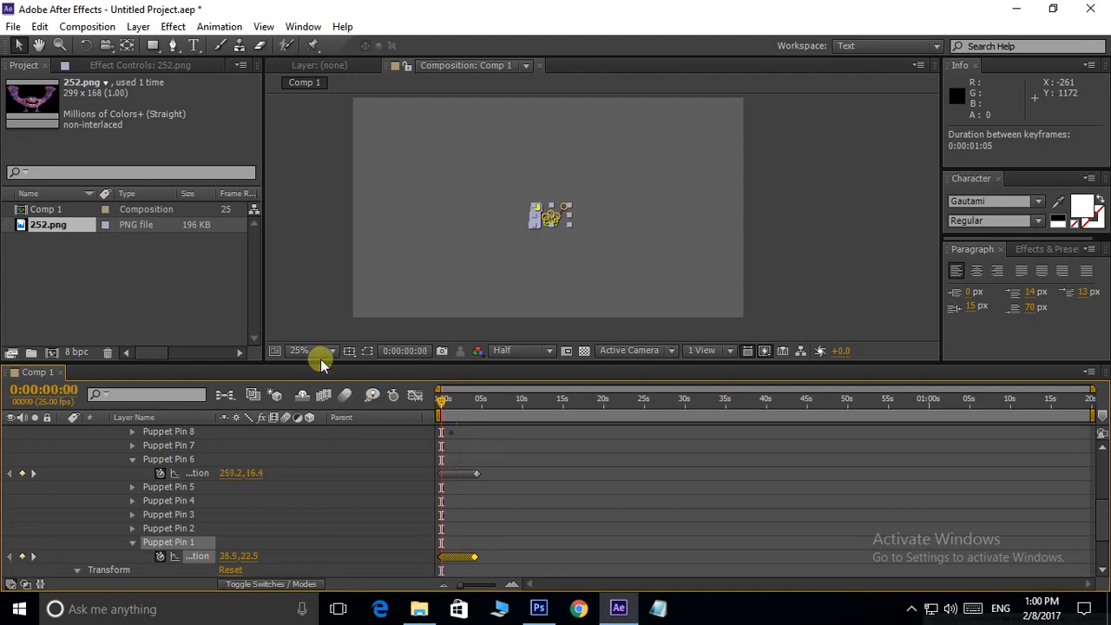
pyautogui.scroll(2, 249, 501)
pyautogui.scroll(4, 249, 502)
pyautogui.scroll(2, 514, 236)
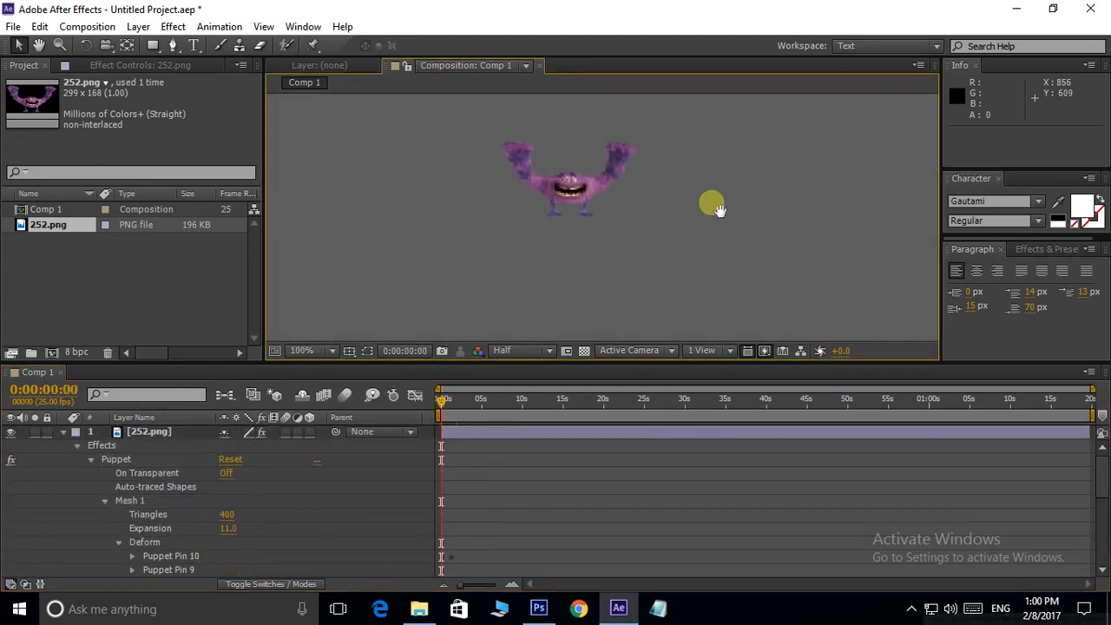
pyautogui.scroll(-2, 756, 271)
pyautogui.press('space')
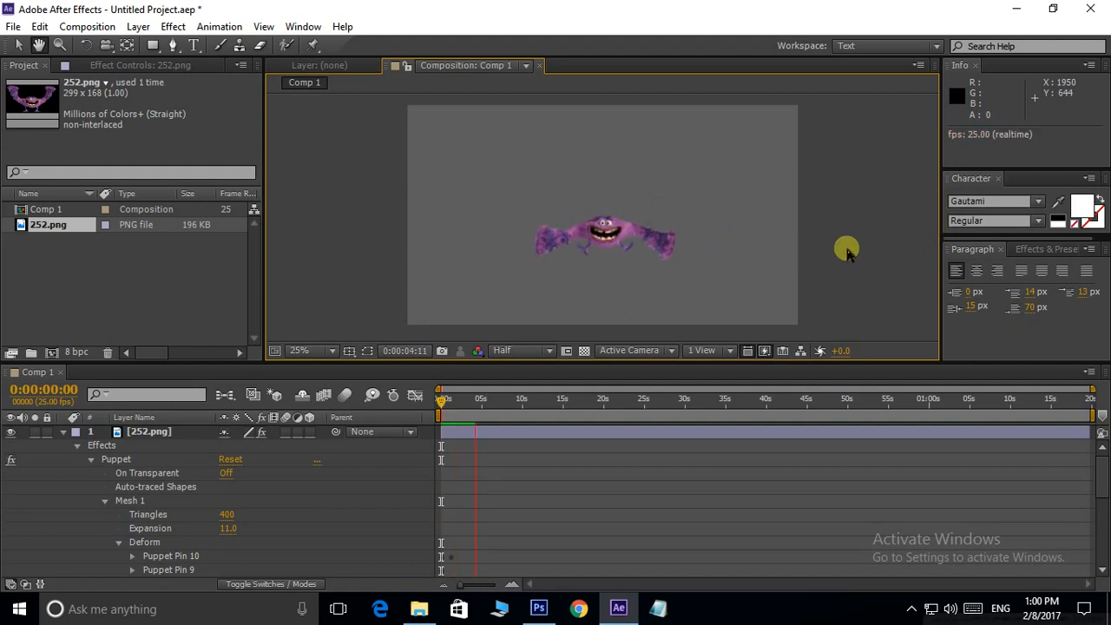
pyautogui.press('space')
# Step: Maximize the Composition view and preview the character animation again from 0:00:00:00
pyautogui.press('`')
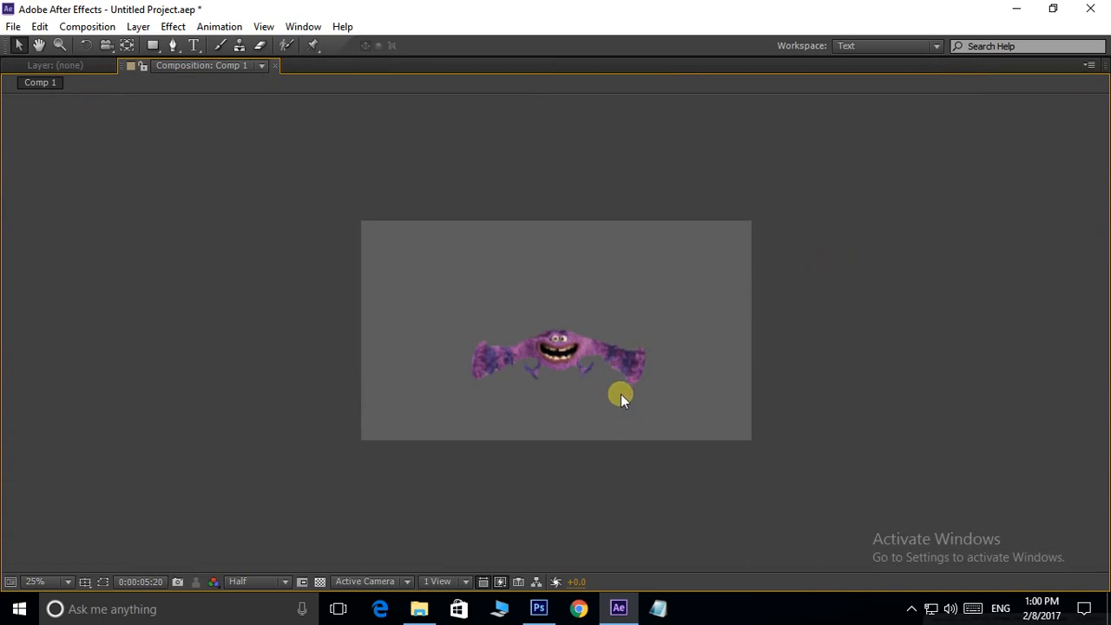
pyautogui.press('Home')
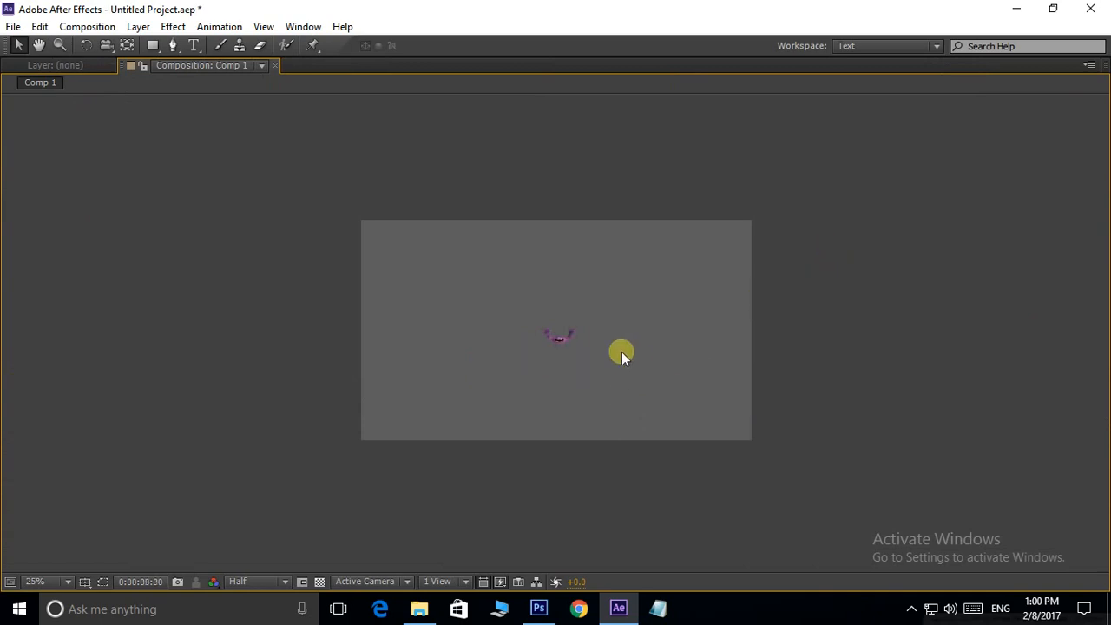
pyautogui.press('.')
pyautogui.moveTo(647, 335); pyautogui.dragTo(650, 337)
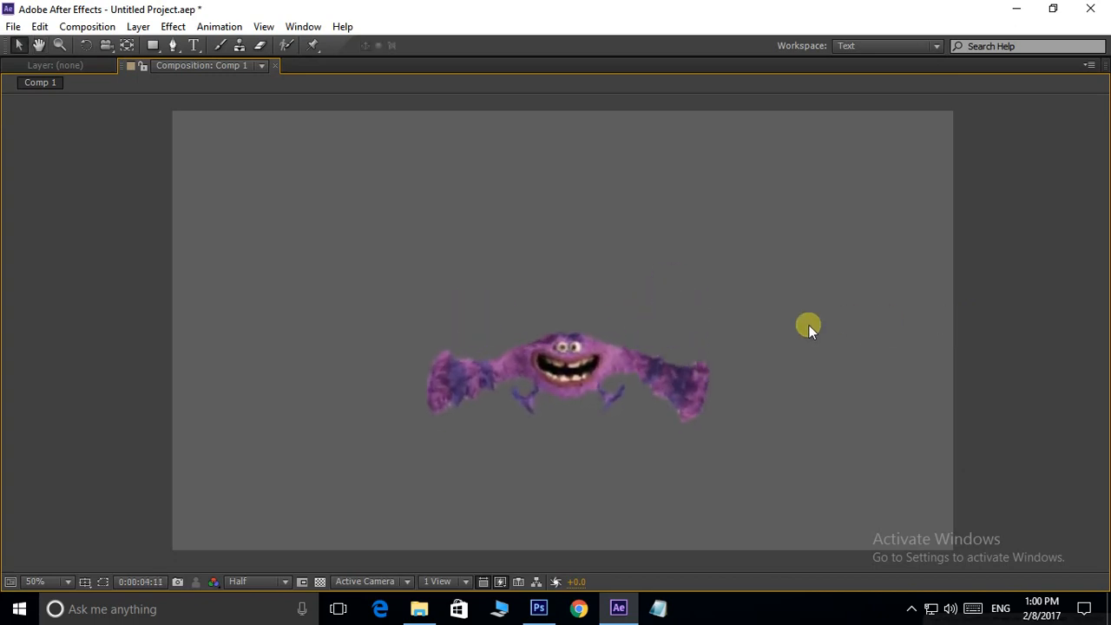
pyautogui.scroll(-4, 770, 337)
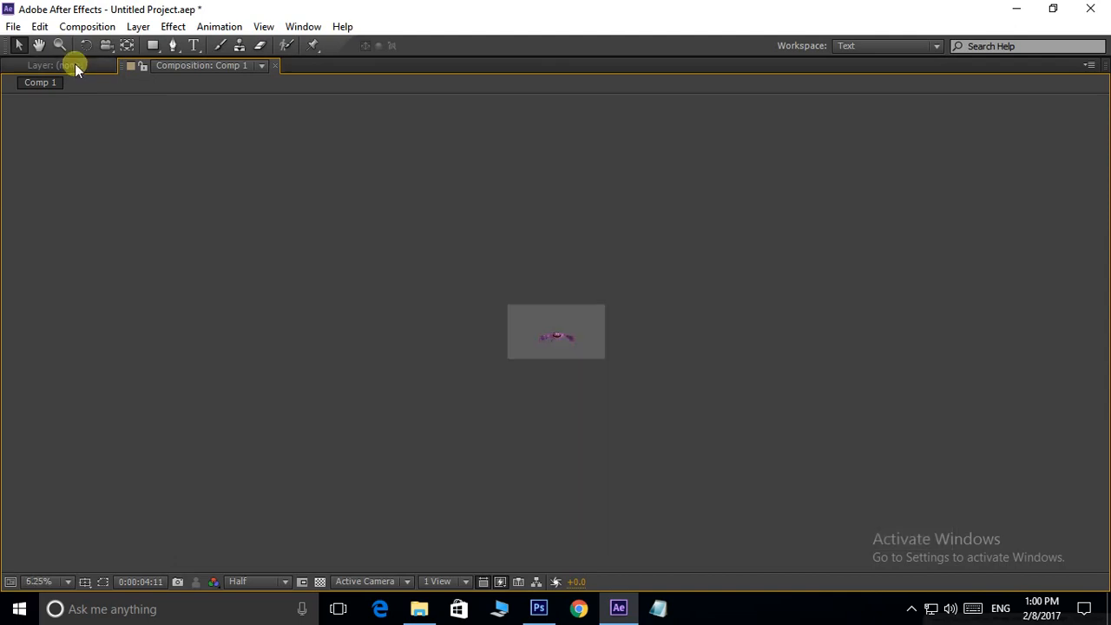
pyautogui.scroll(1, 315, 144)
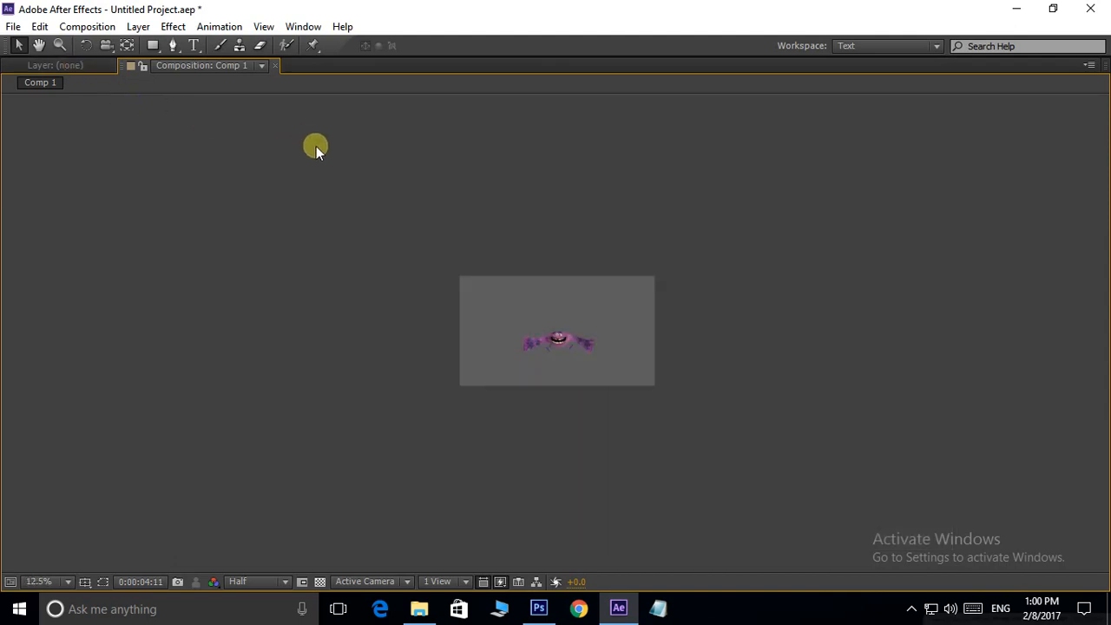